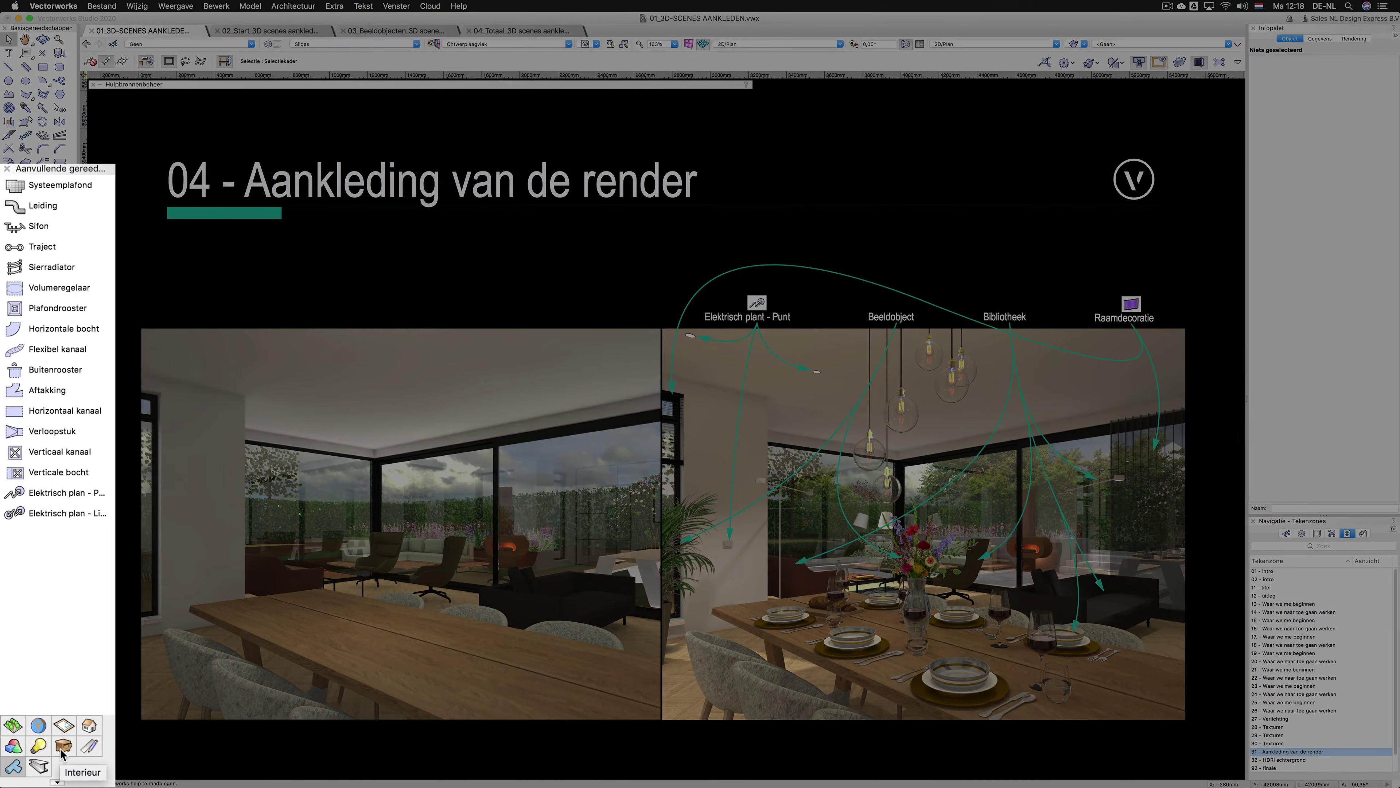
Step: Display the Interieur tool set and locate the Raamdecoratie tool
click(63, 754)
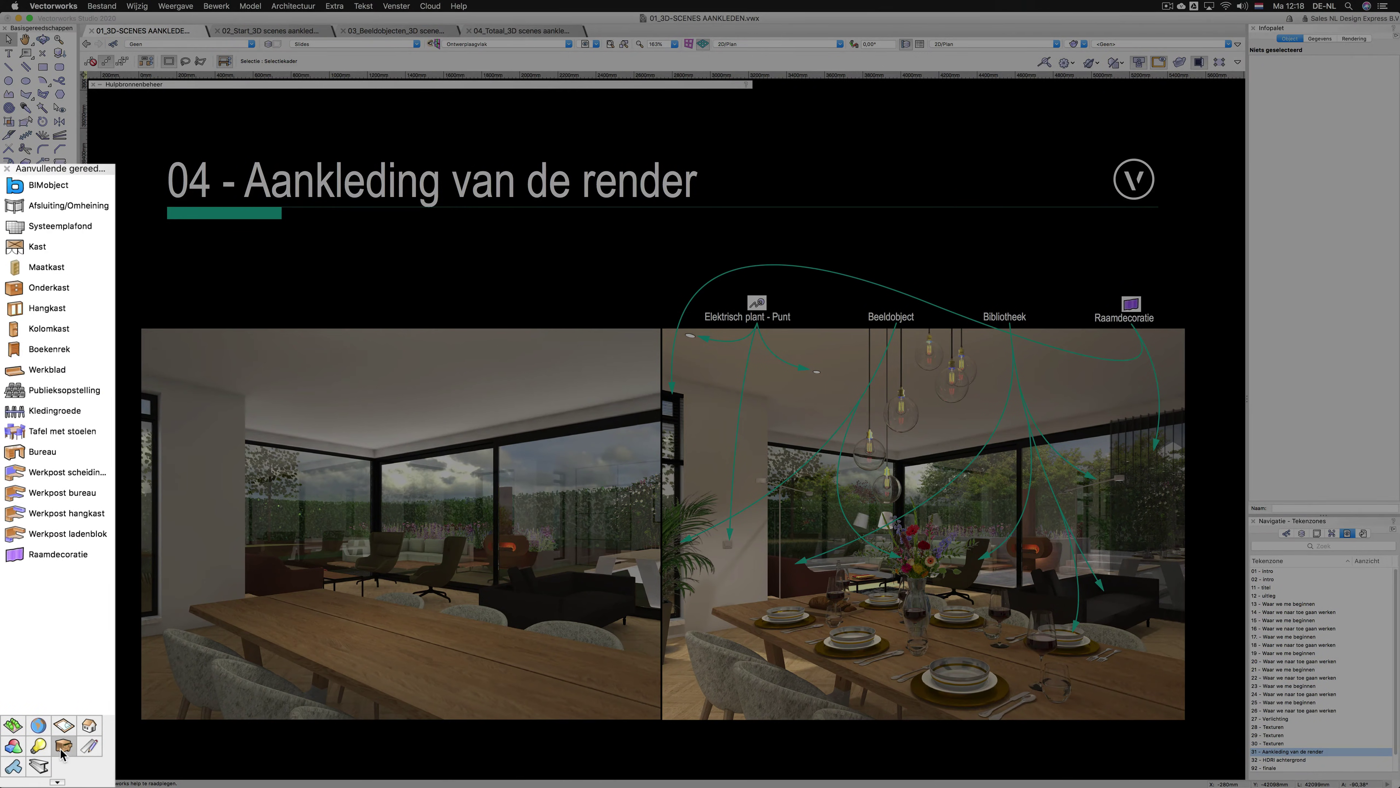
click(33, 556)
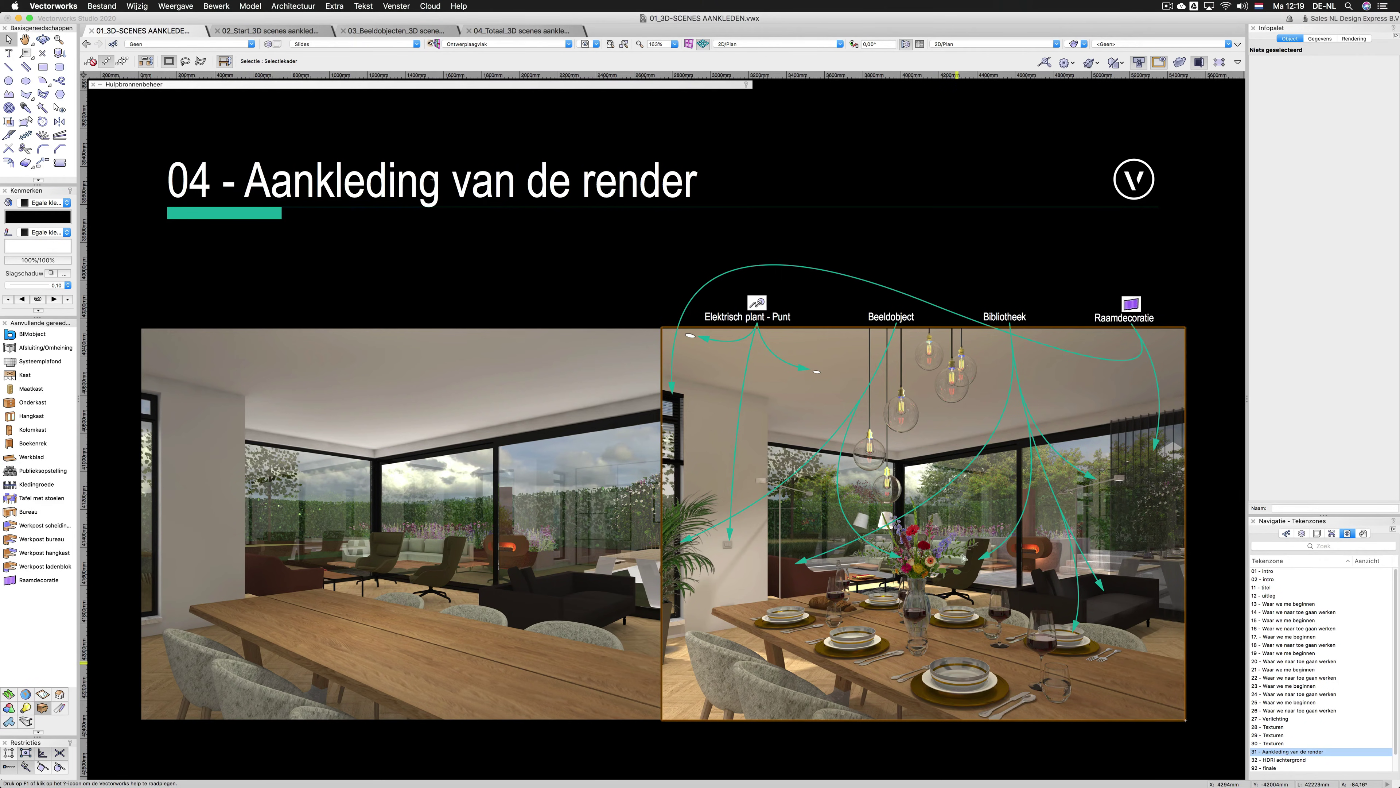
Step: Browse the Objecten - Interieur library to _Tafelschikking.vwx and examine the 83 Tafelschikking diner symbol
click(281, 85)
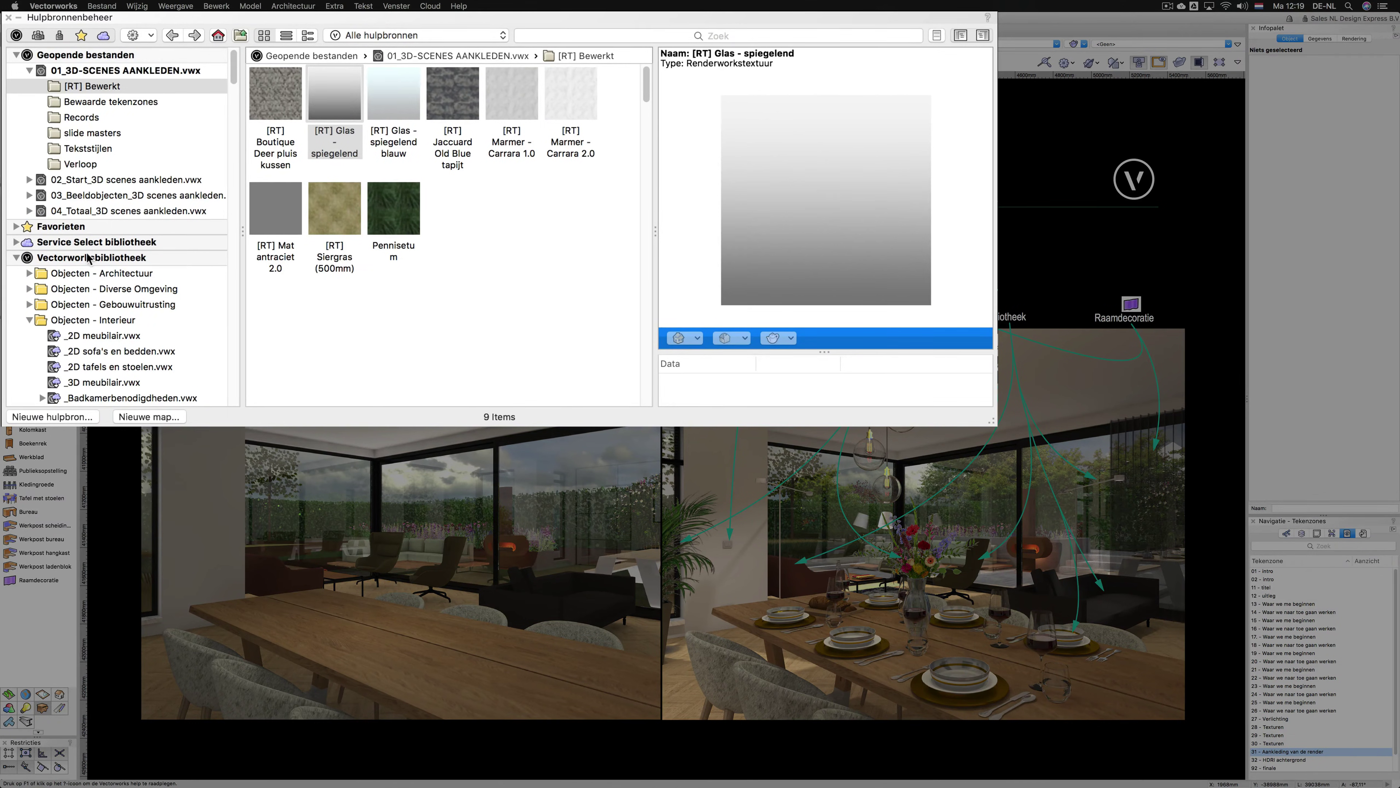
scroll(101, 326, down, 10)
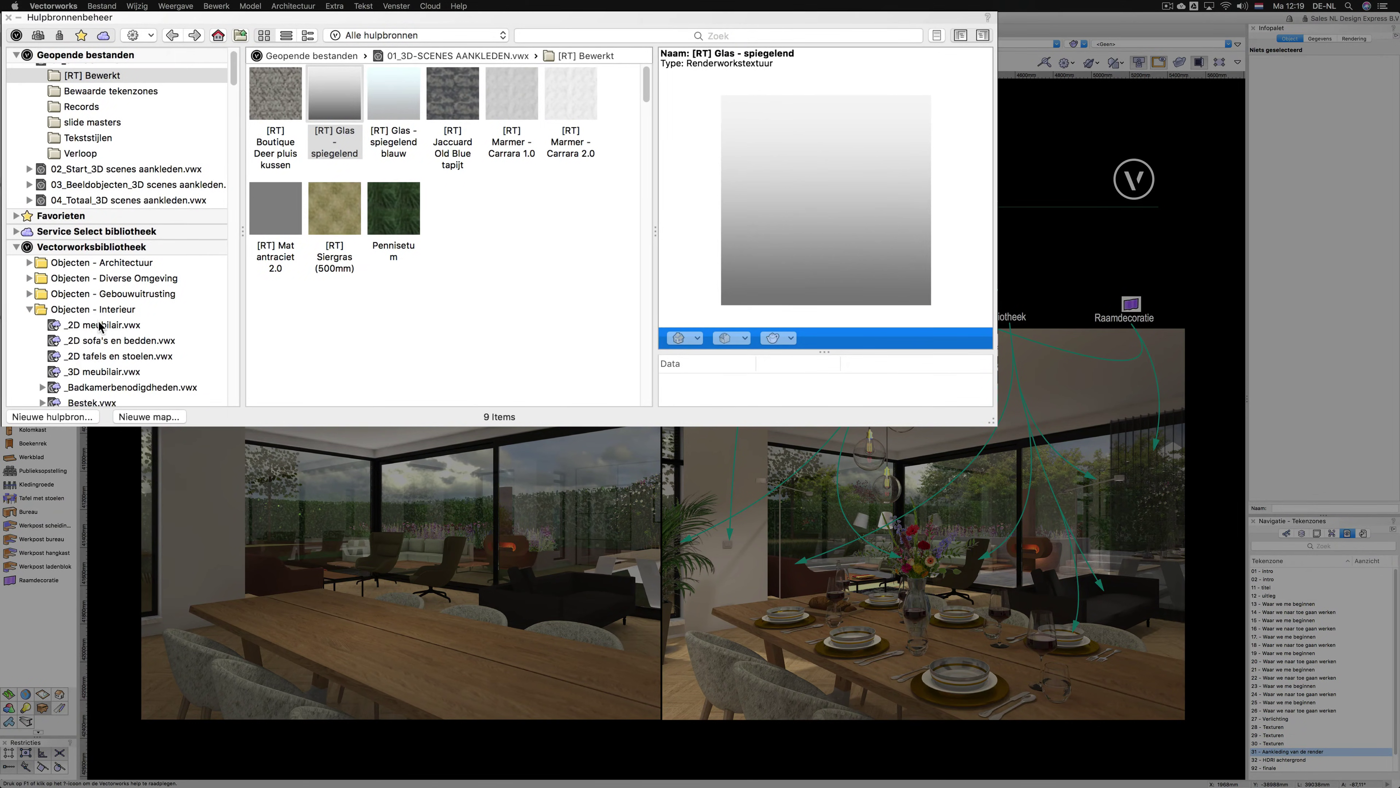
scroll(100, 327, down, 15)
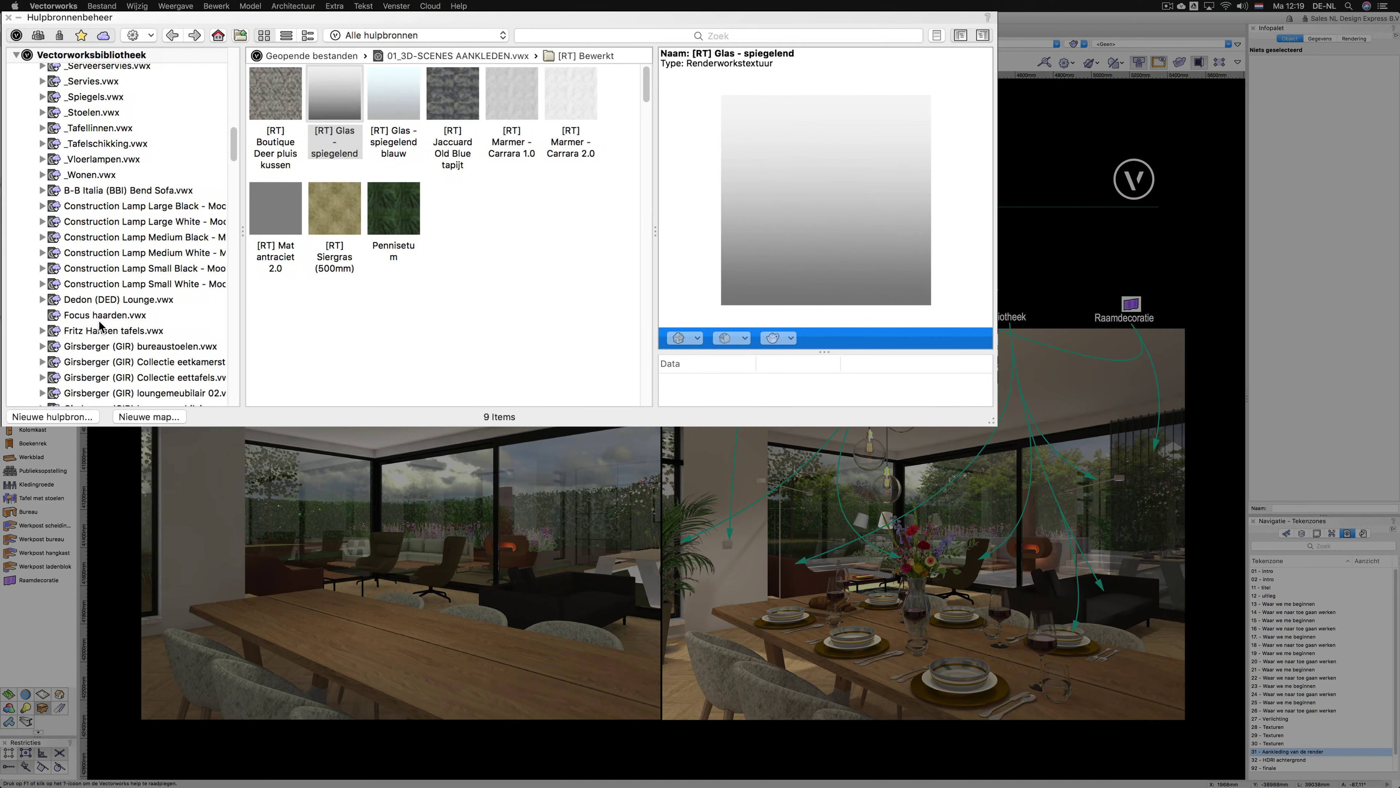
scroll(100, 325, up, 1)
scroll(101, 325, up, 2)
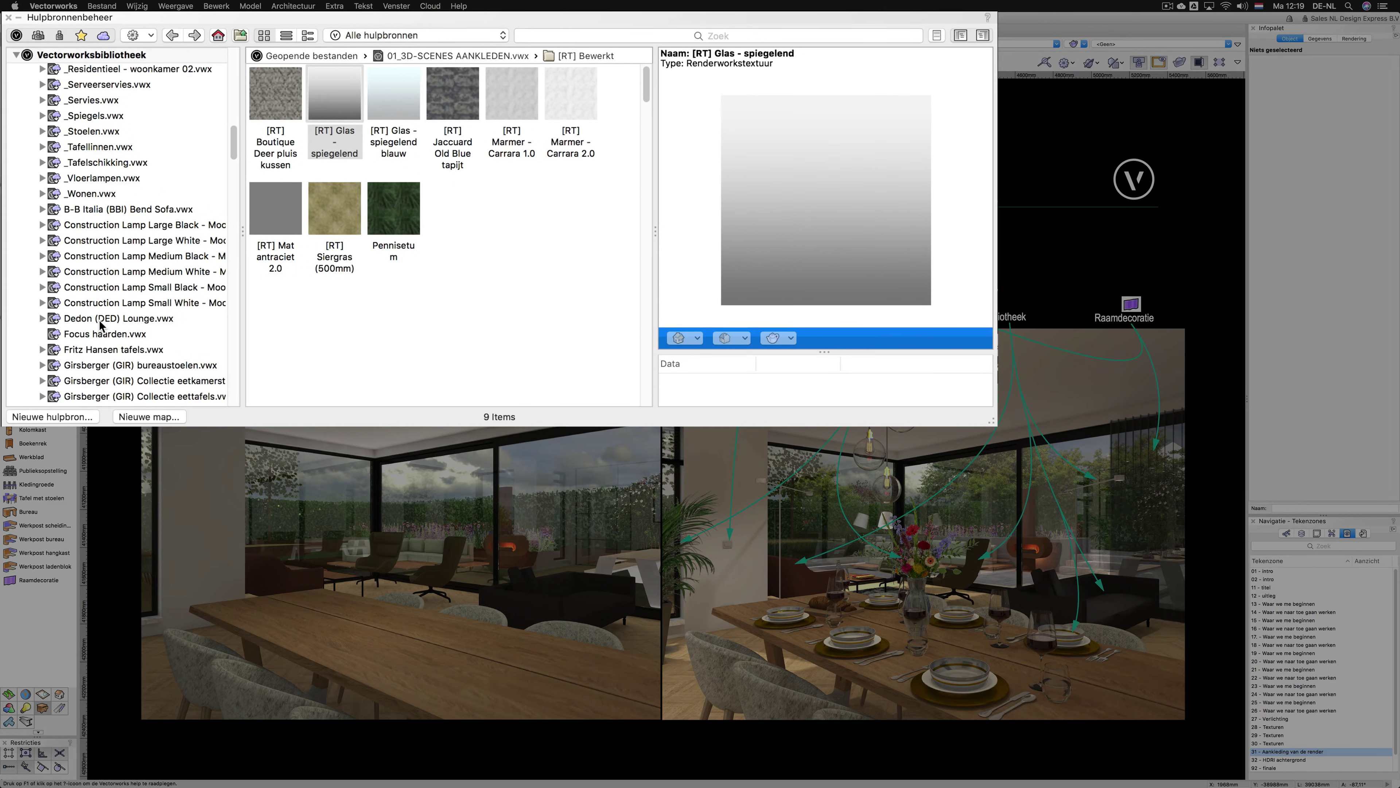
click(95, 166)
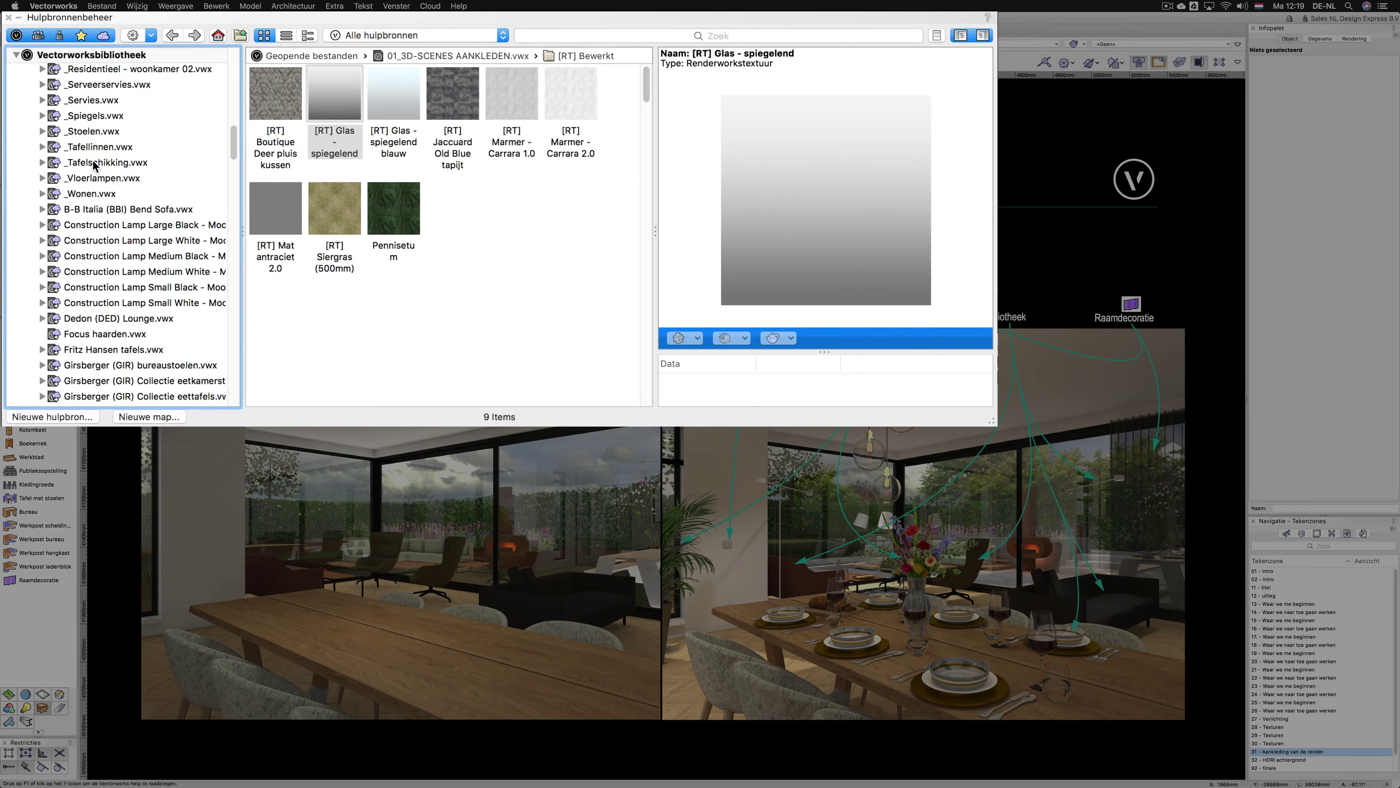
click(95, 164)
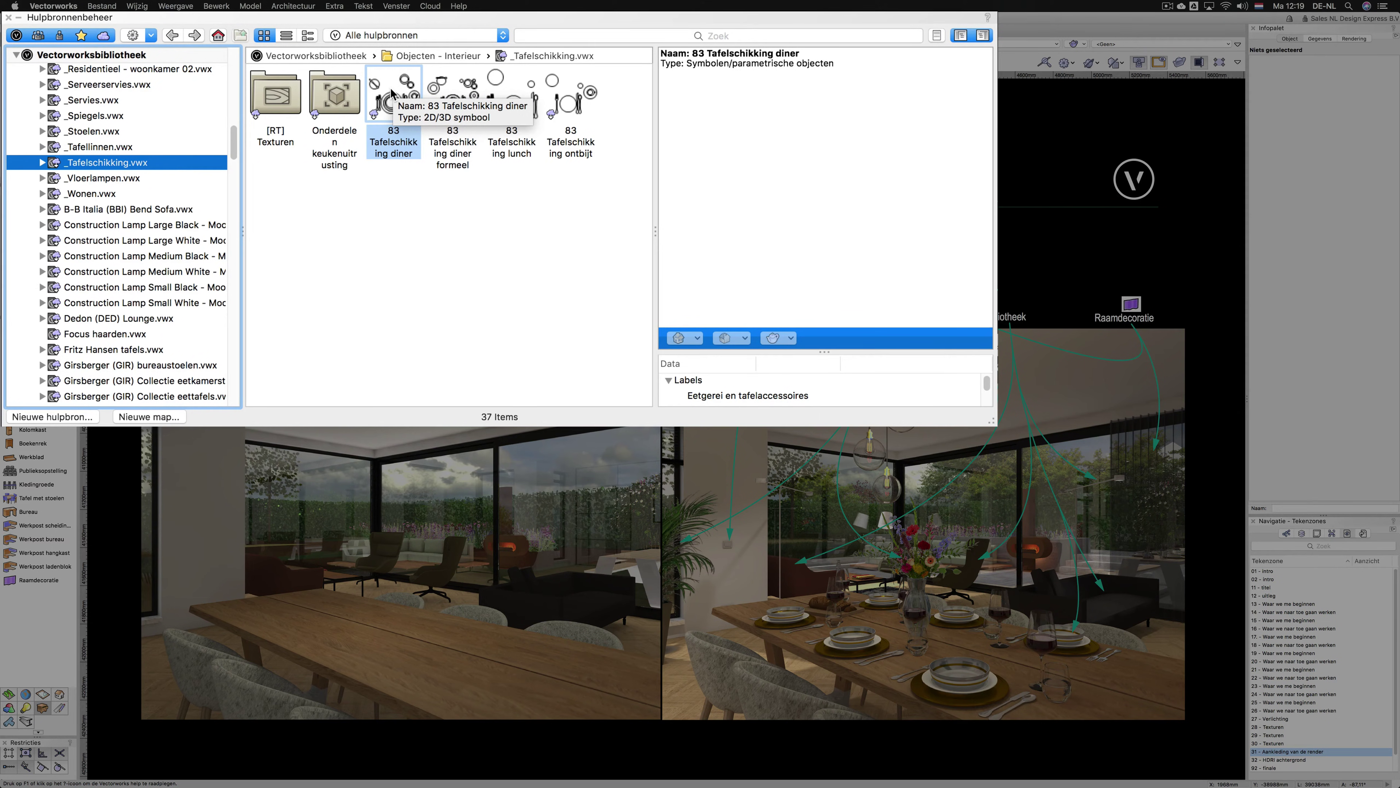
drag(392, 93, 981, 676)
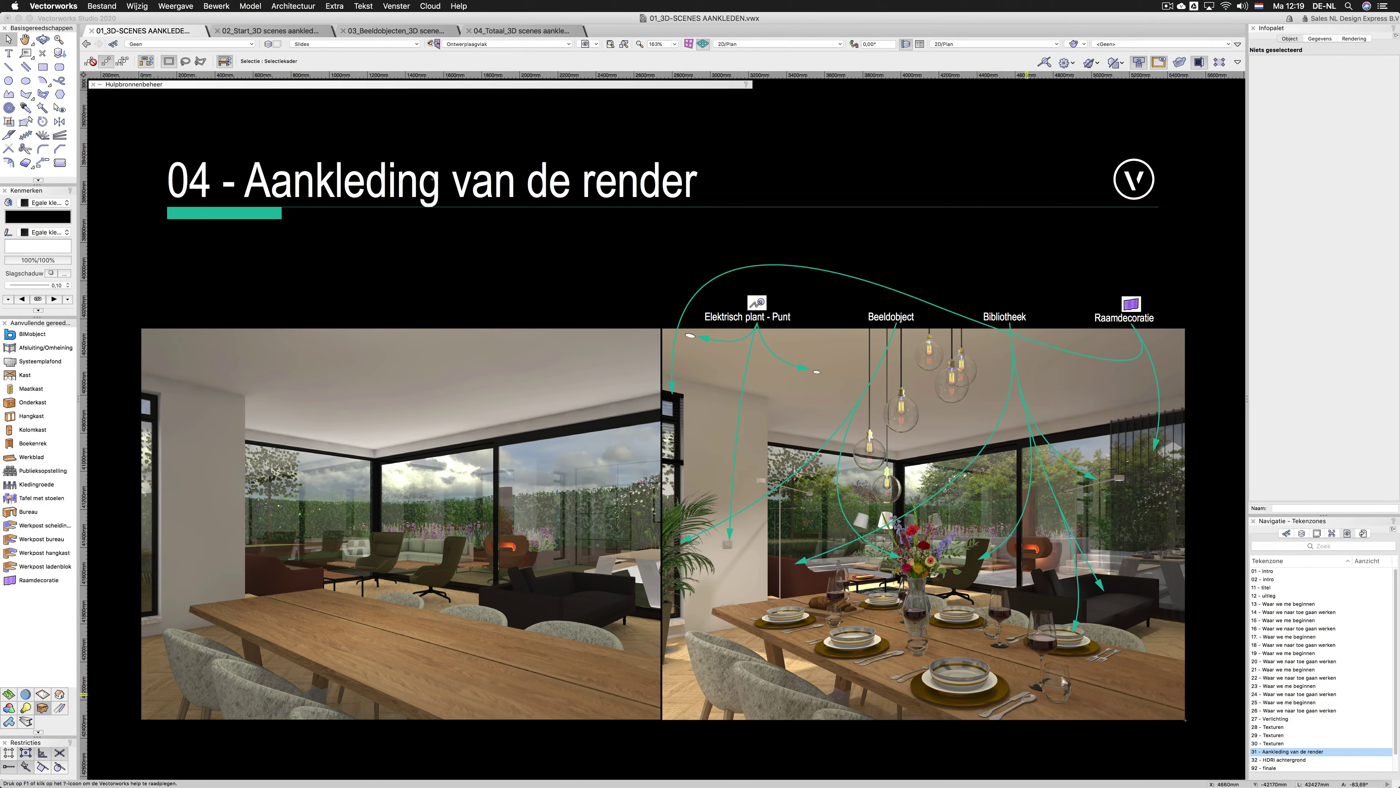
Step: Look through the tableware symbols in the library file _Servies.vwx
mouse_move(307, 91)
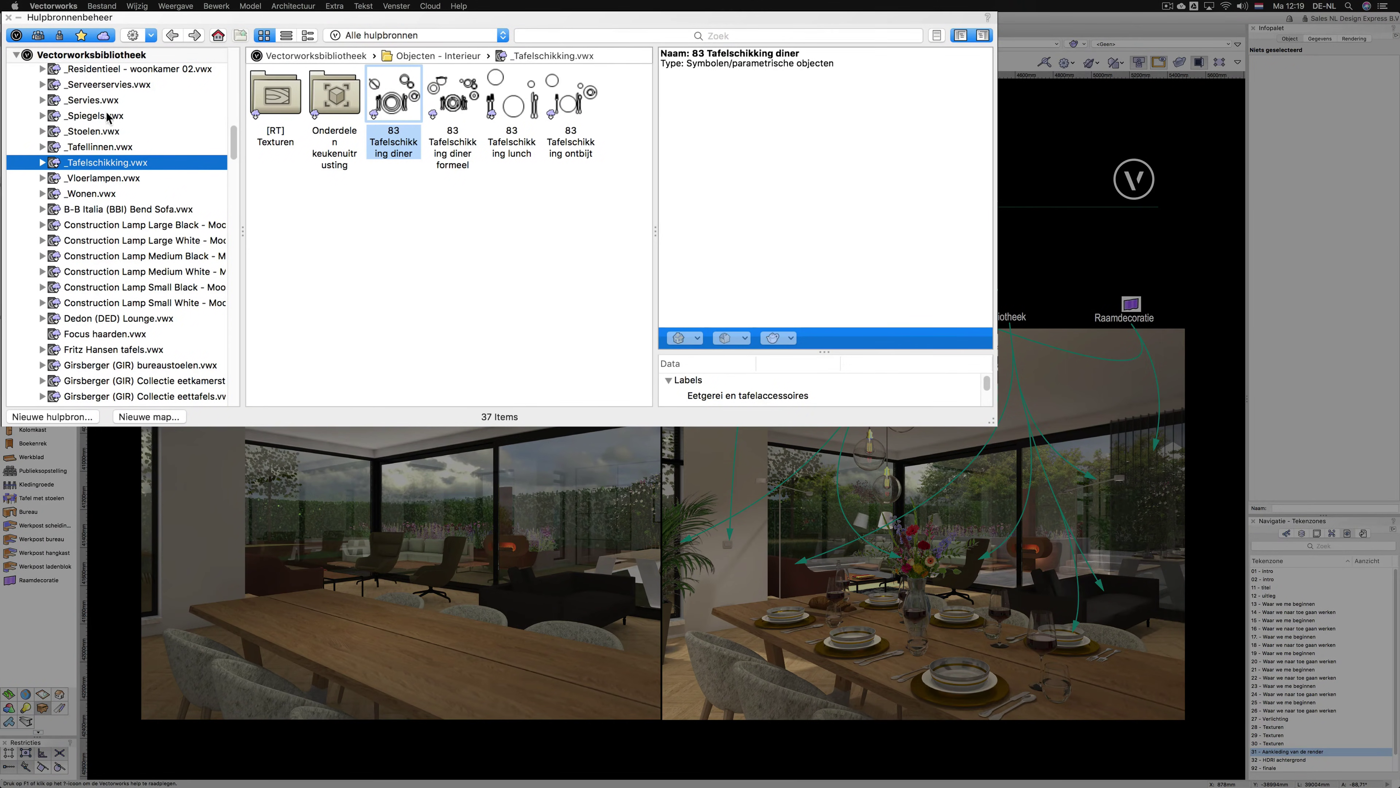
click(98, 101)
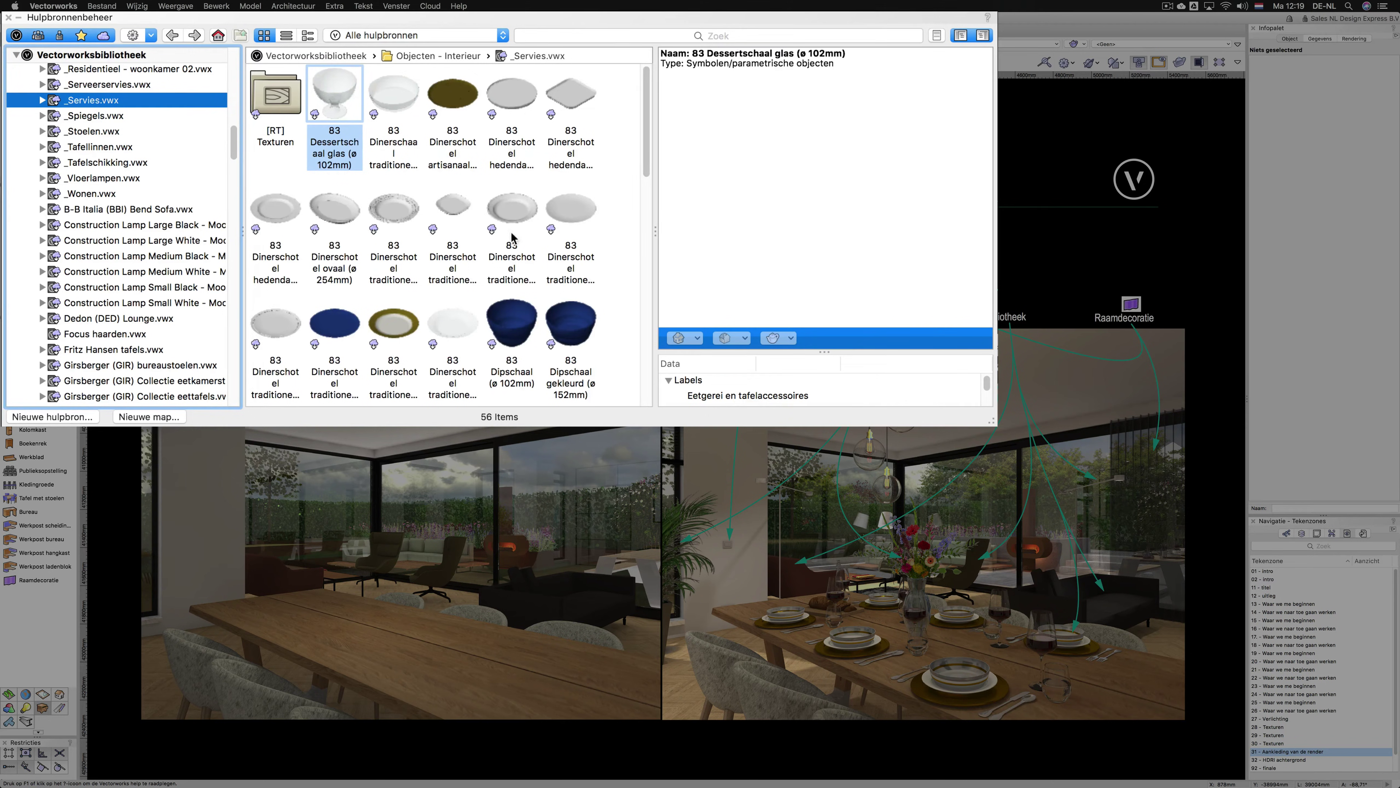
scroll(528, 225, down, 5)
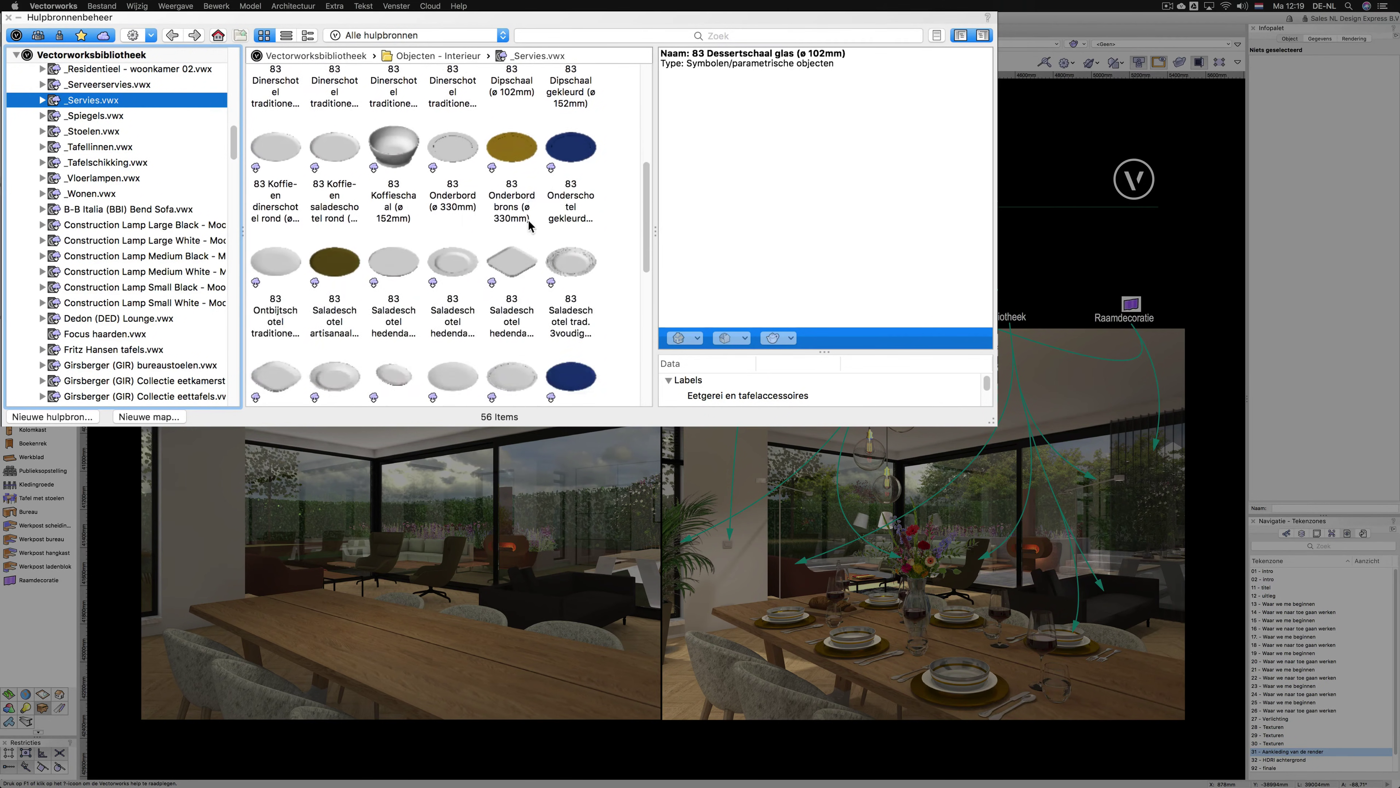
scroll(528, 225, down, 5)
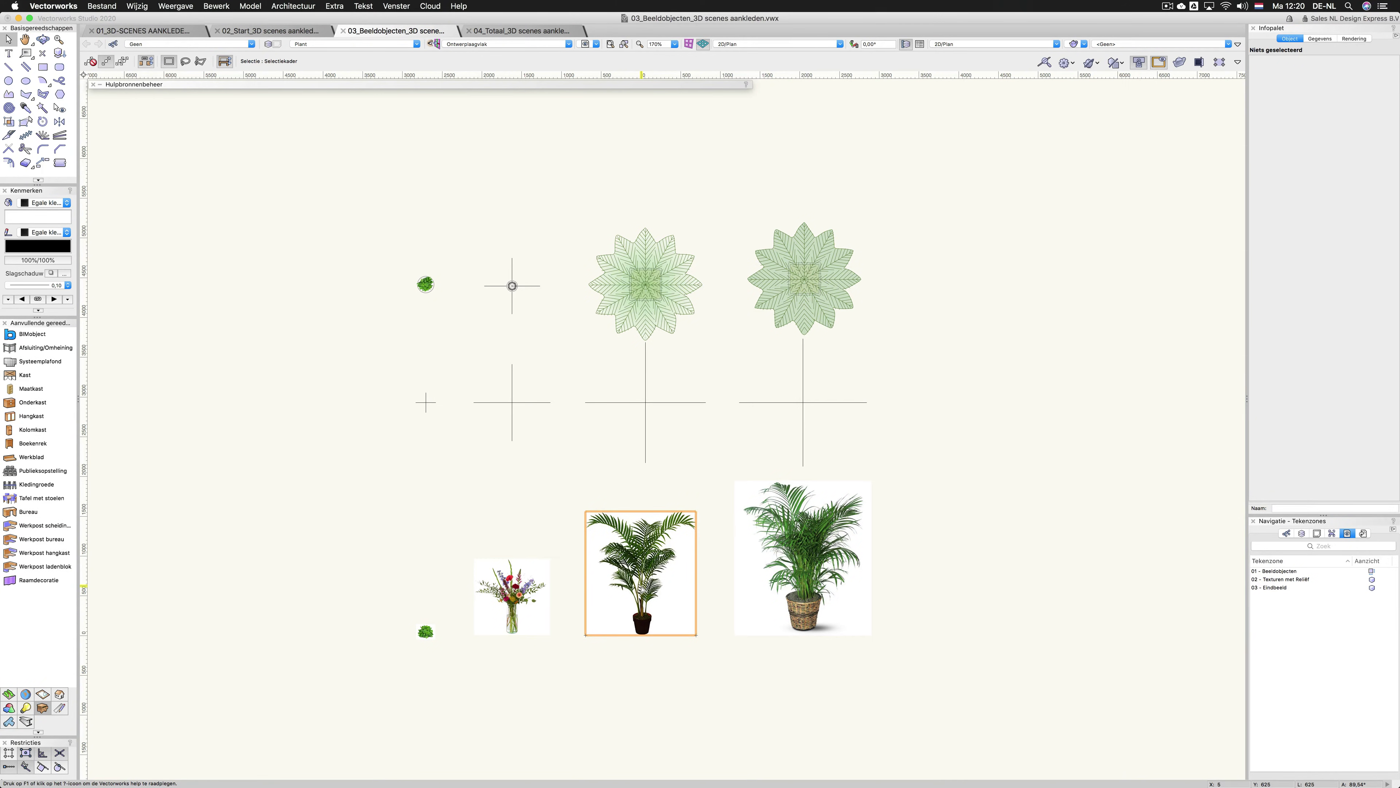
Step: Inspect the plant and bouquet image props in 3D from the right isometric and a lower angle, then return to 2D/Plan
key(KP_3)
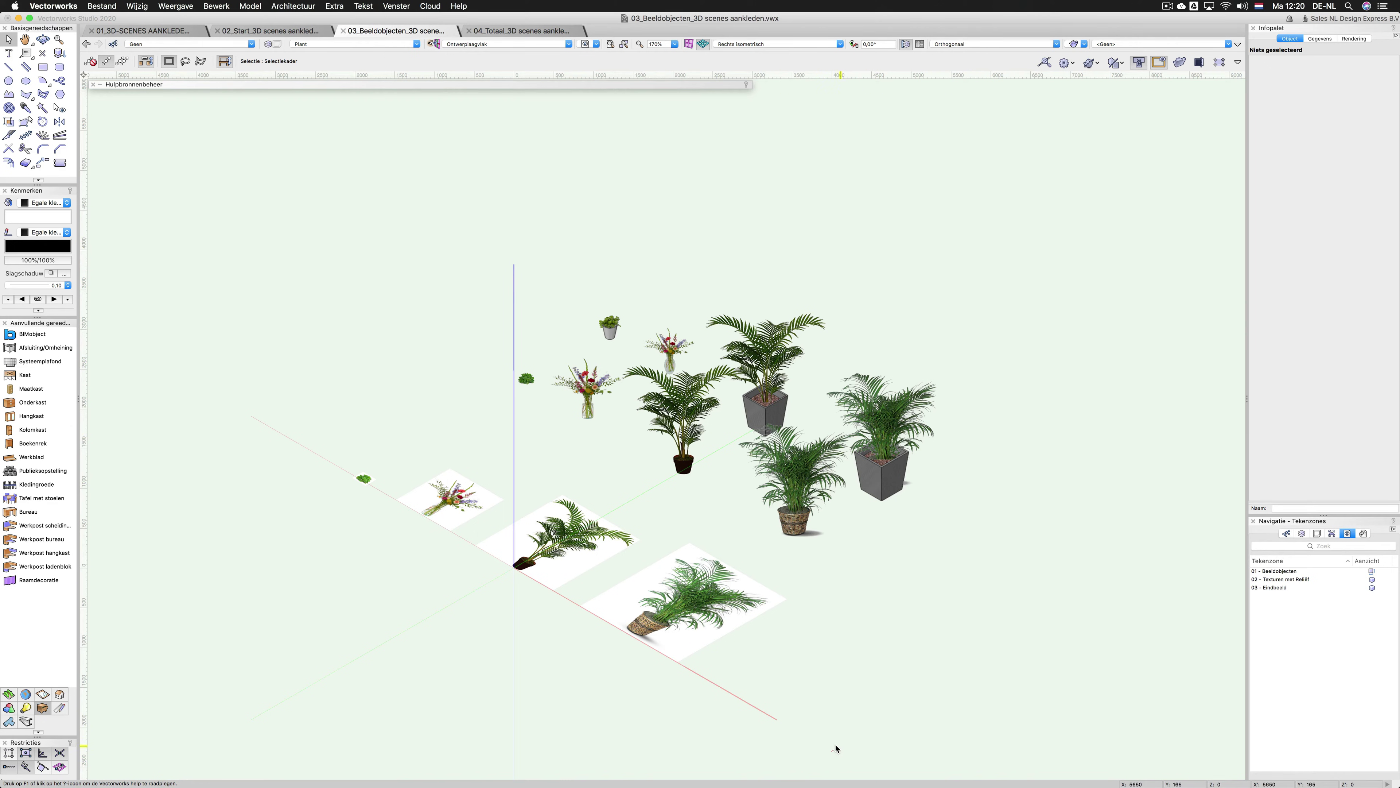
key(shift+c)
drag(832, 738, 1005, 691)
key(x)
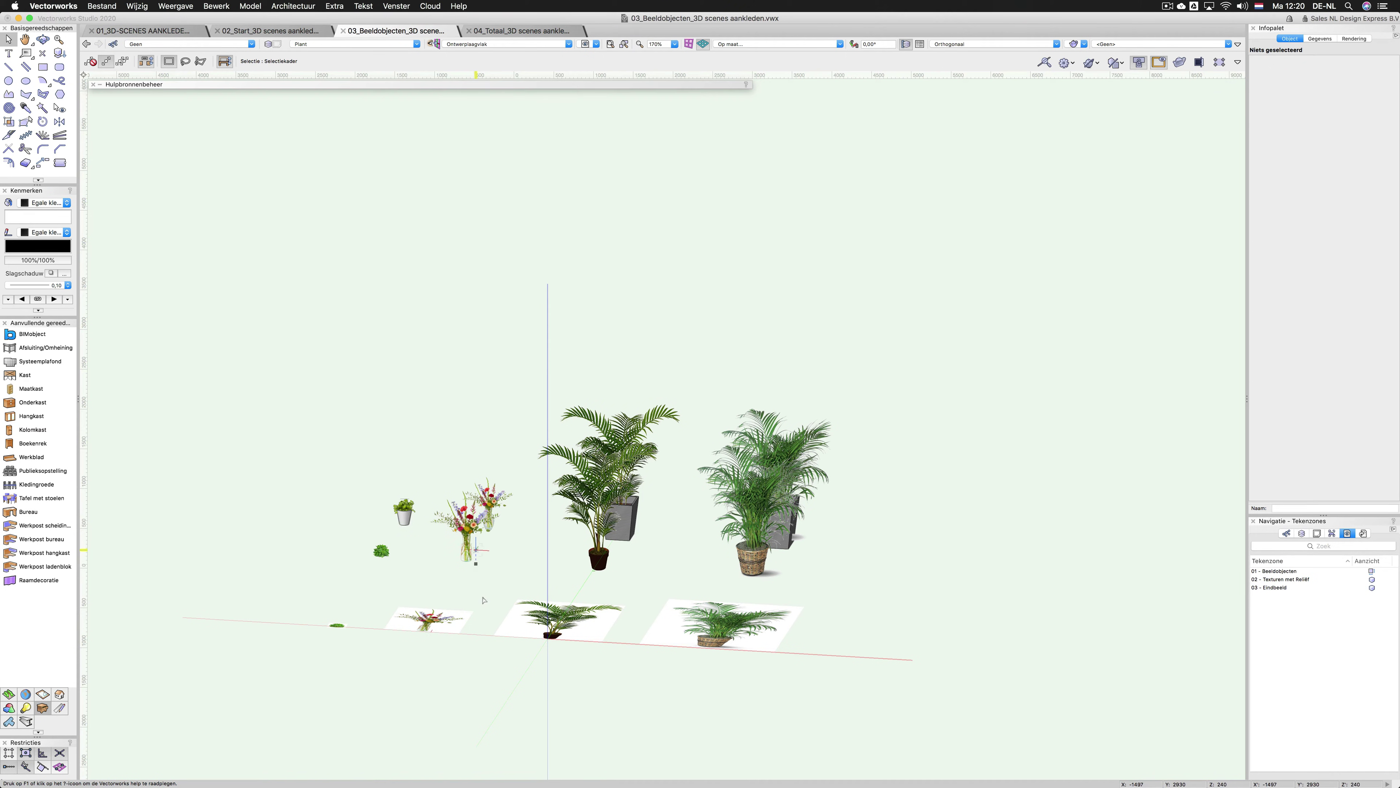
key(super+5)
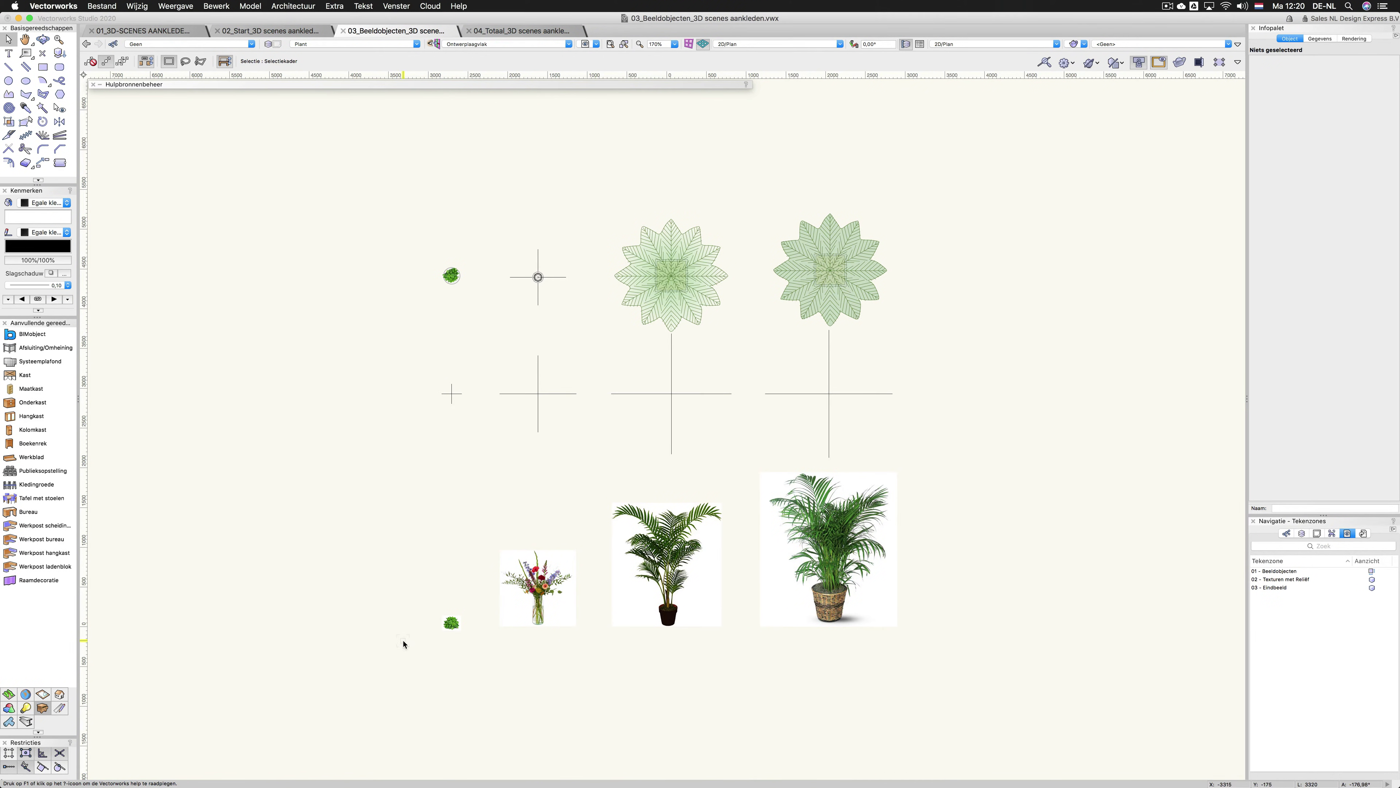
Step: Start creating an image prop (Beeldobject) from the imported file Vrolijk Plukboeket.jpg in the 01_Beeldobjecten folder
click(551, 607)
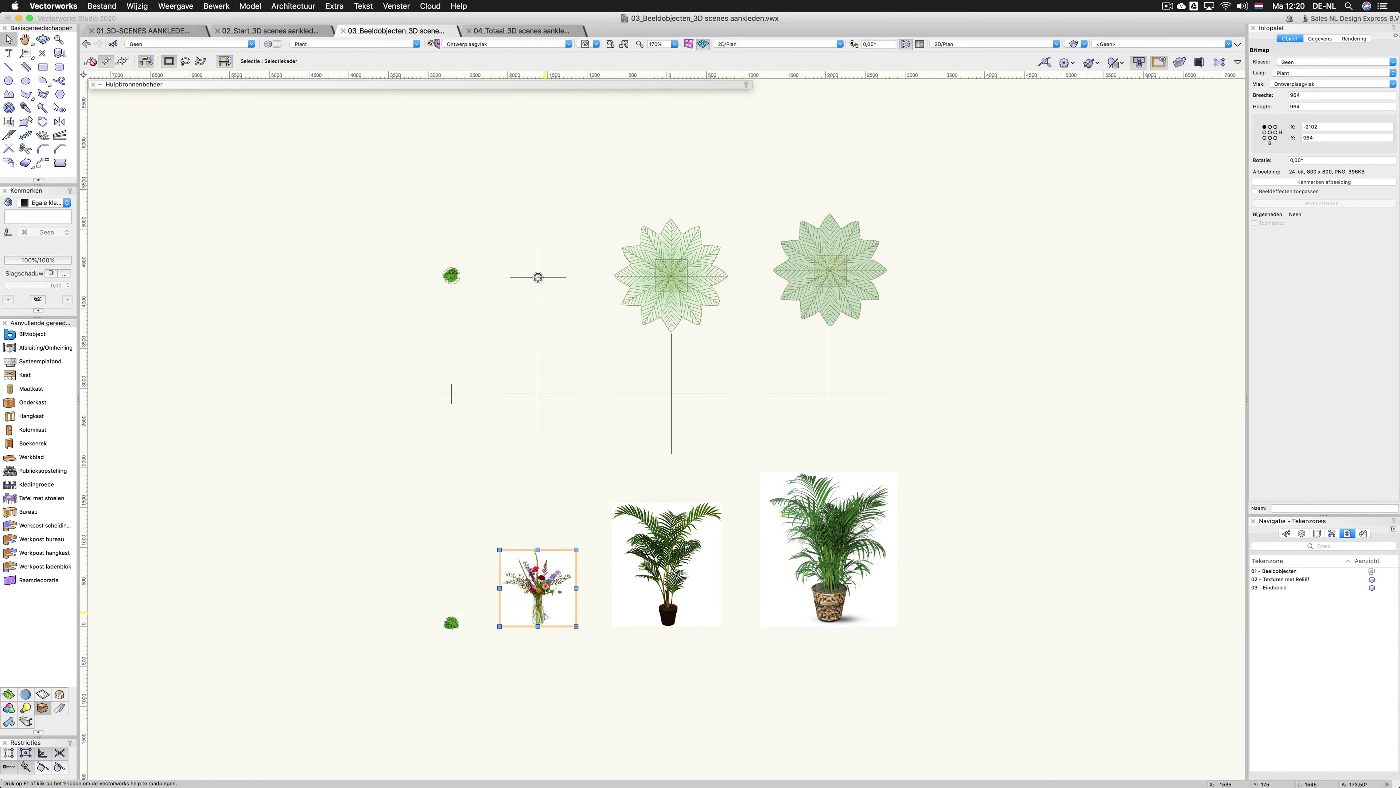
scroll(543, 614, up, 3)
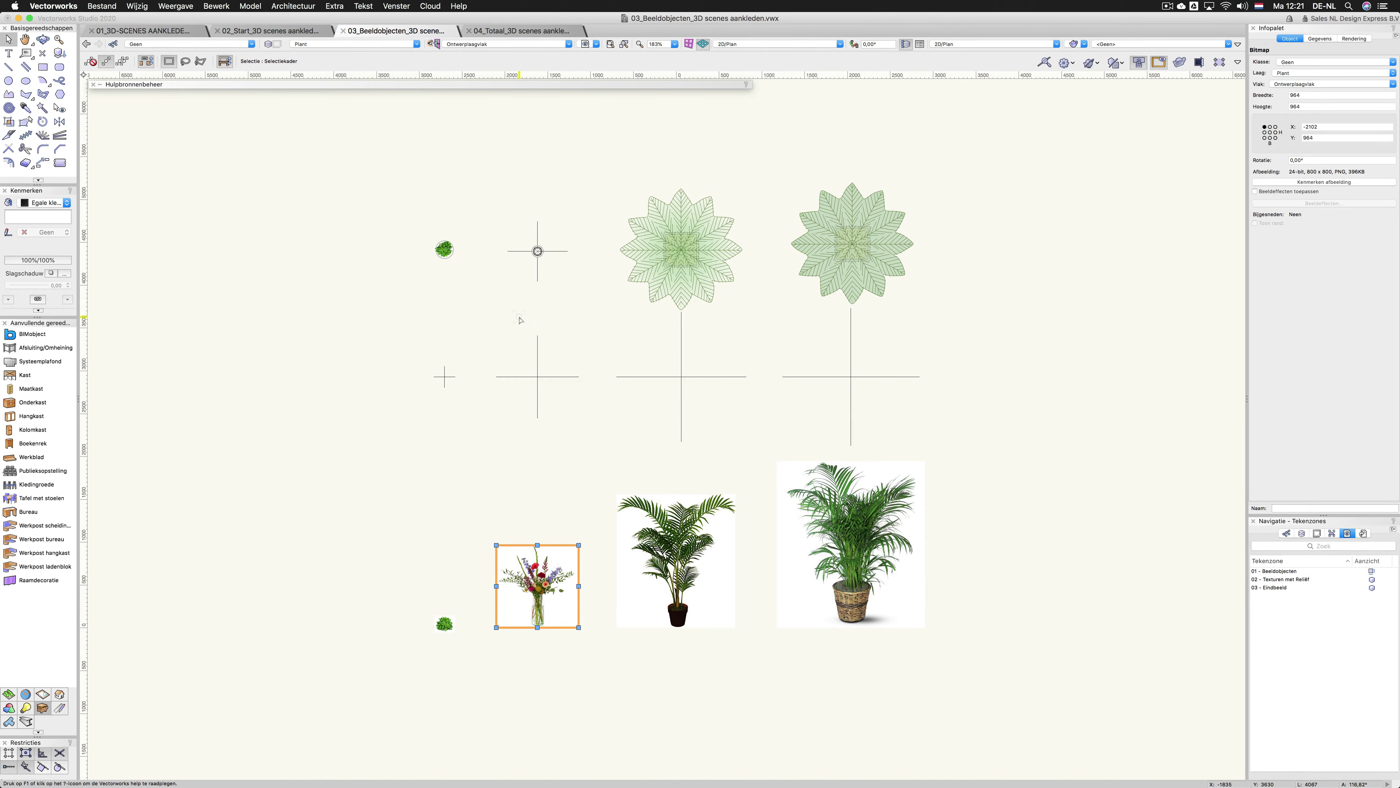
click(251, 7)
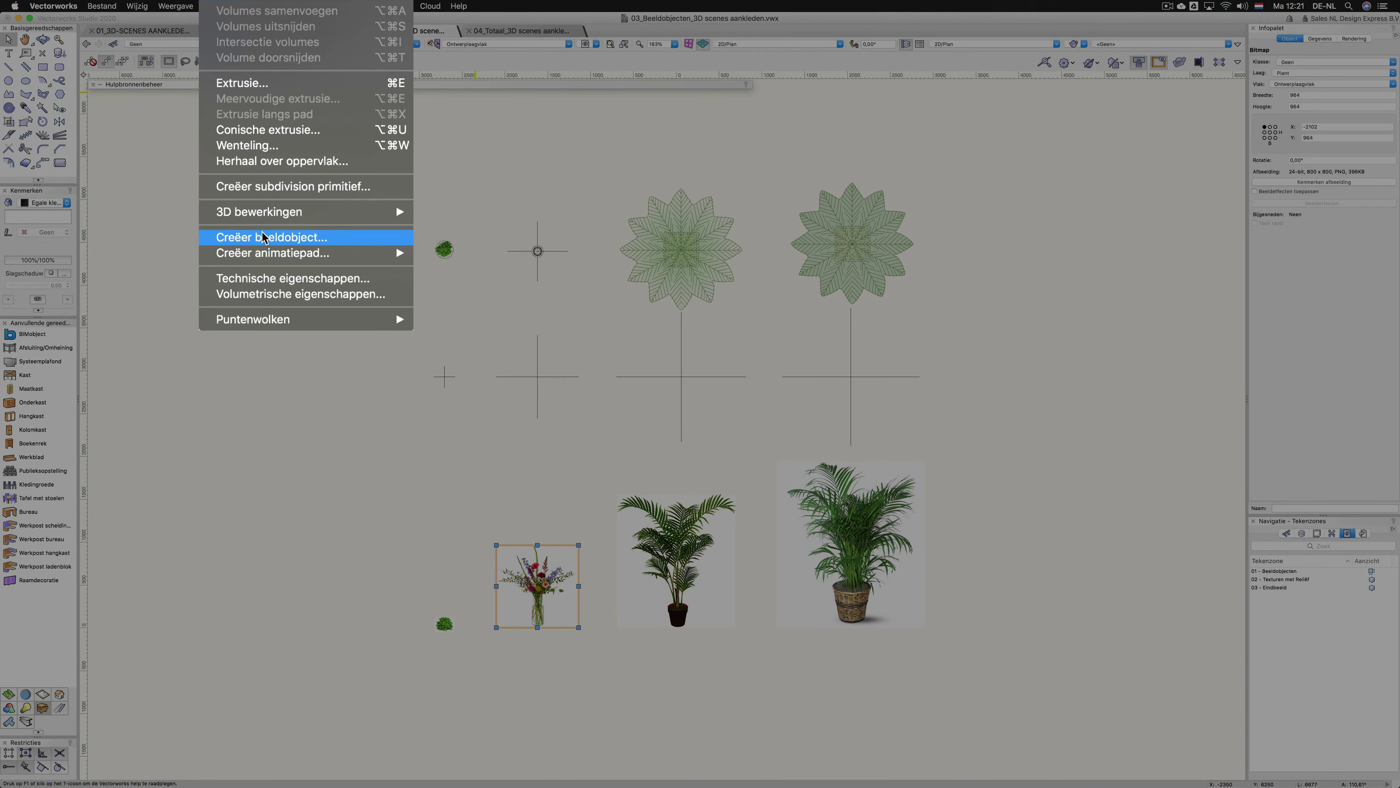
click(271, 237)
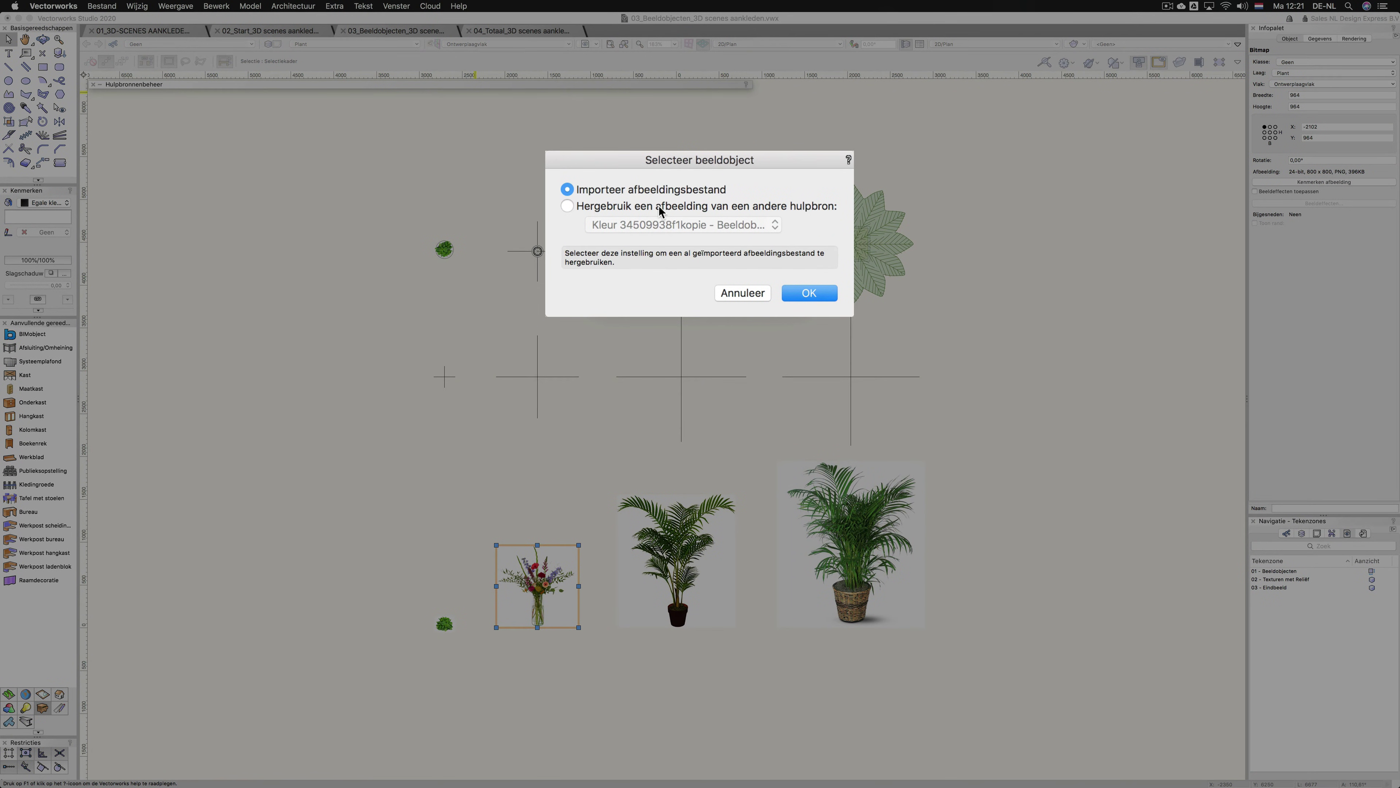
click(810, 292)
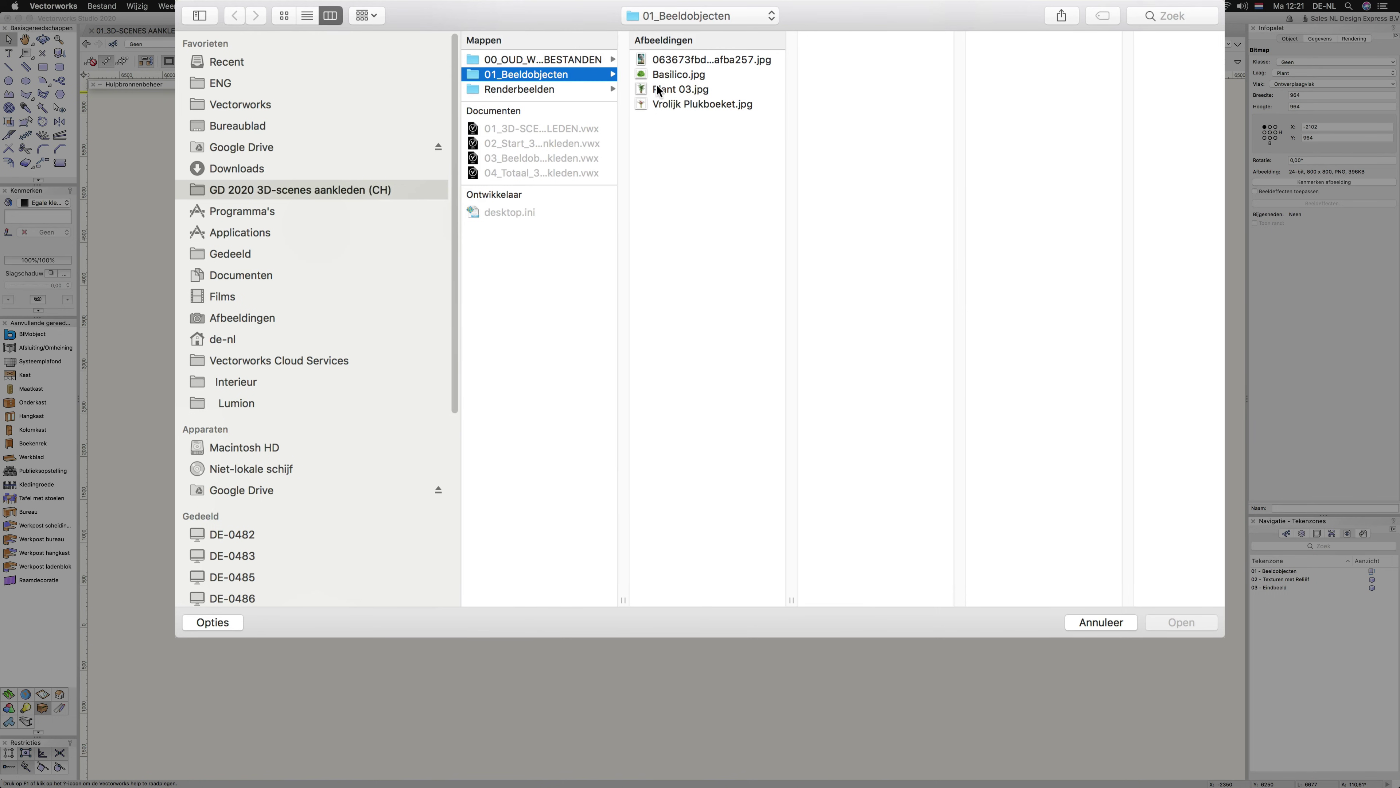
click(665, 104)
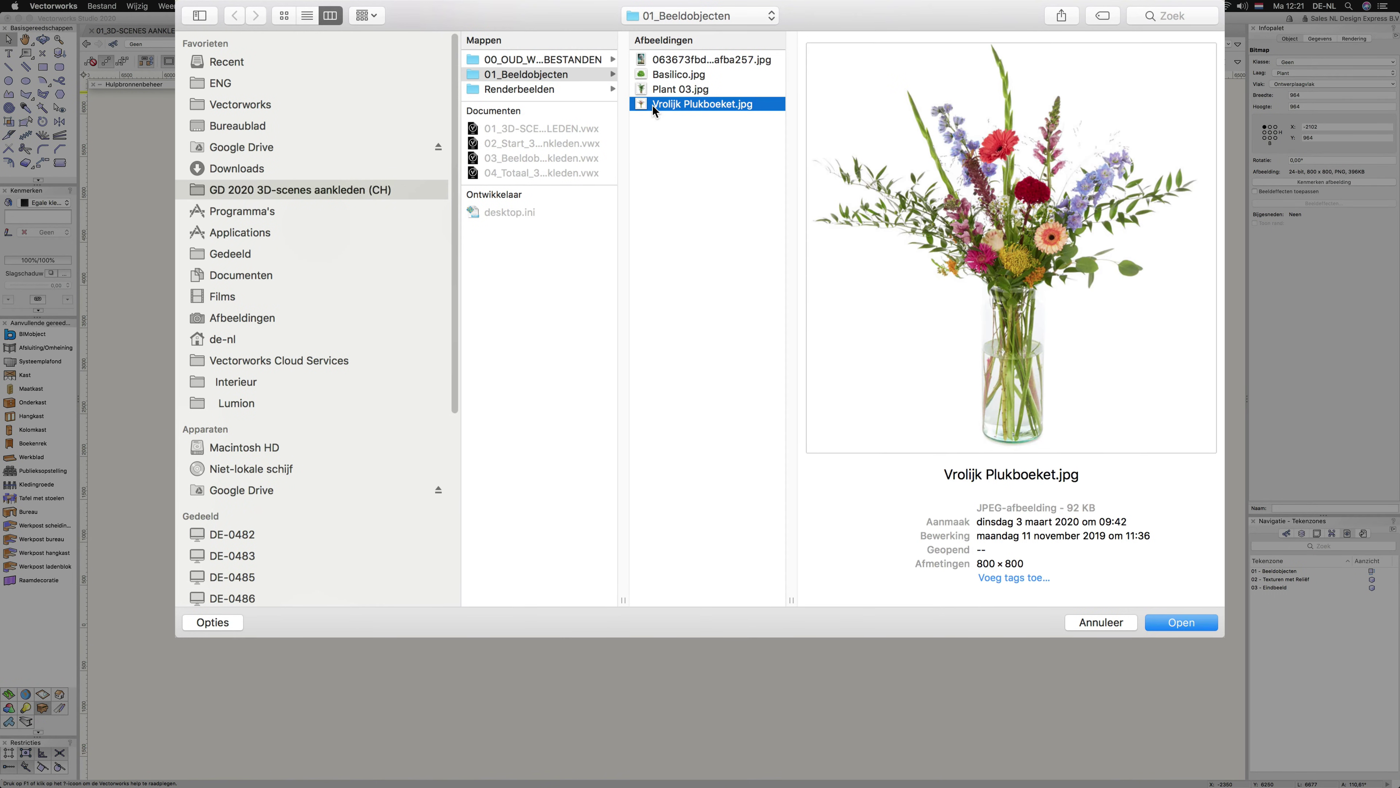
click(1185, 624)
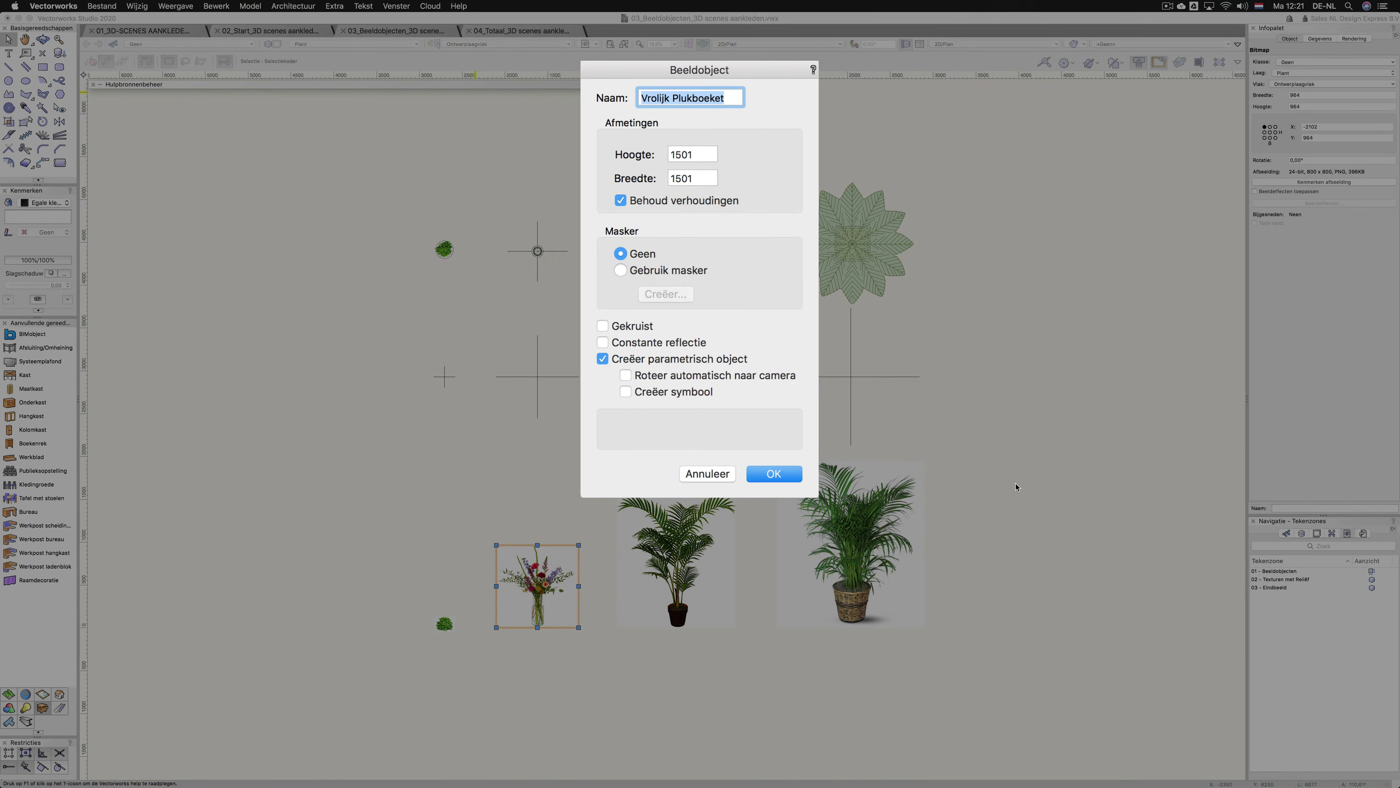
Step: Set the bouquet image prop's height to 900 with its proportions kept
drag(747, 68, 746, 176)
key(Right)
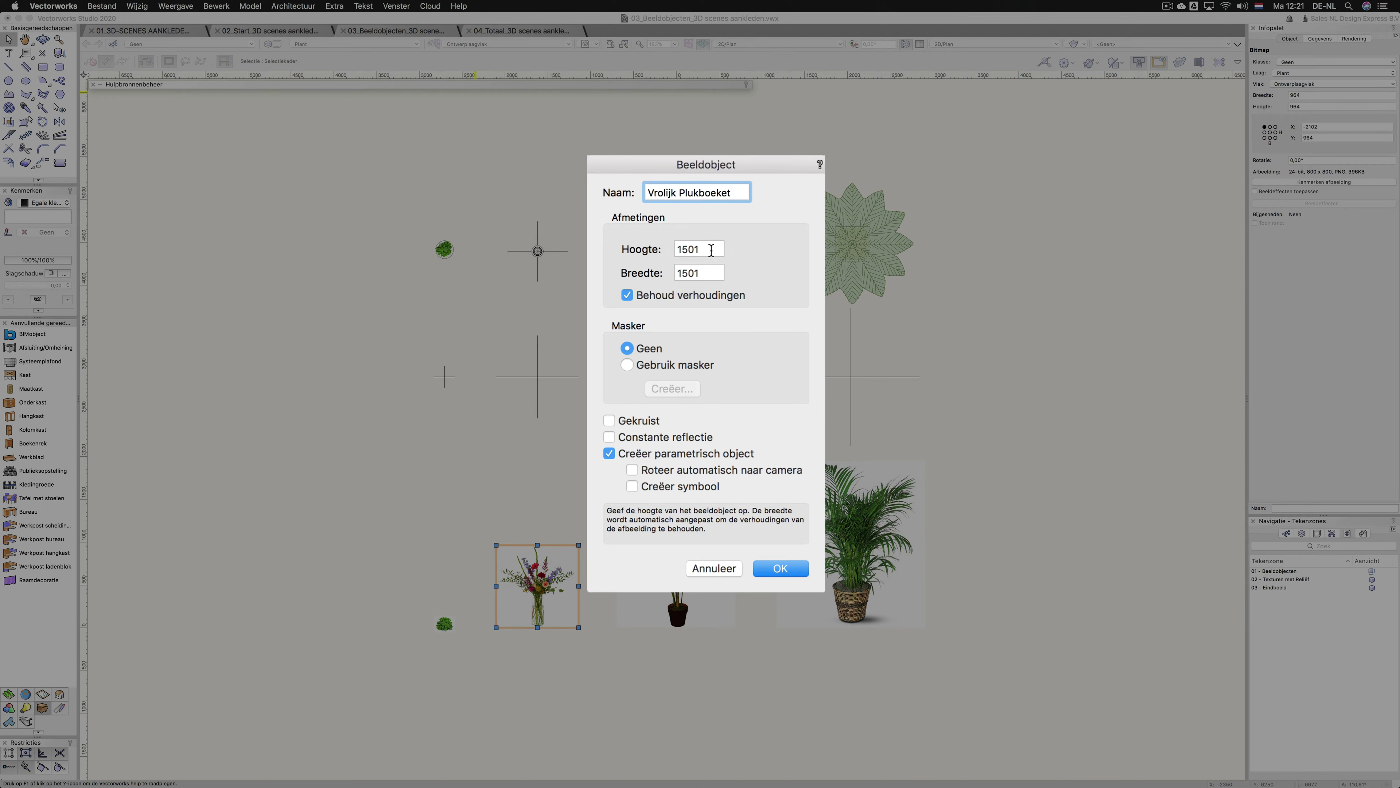
click(682, 247)
double_click(682, 247)
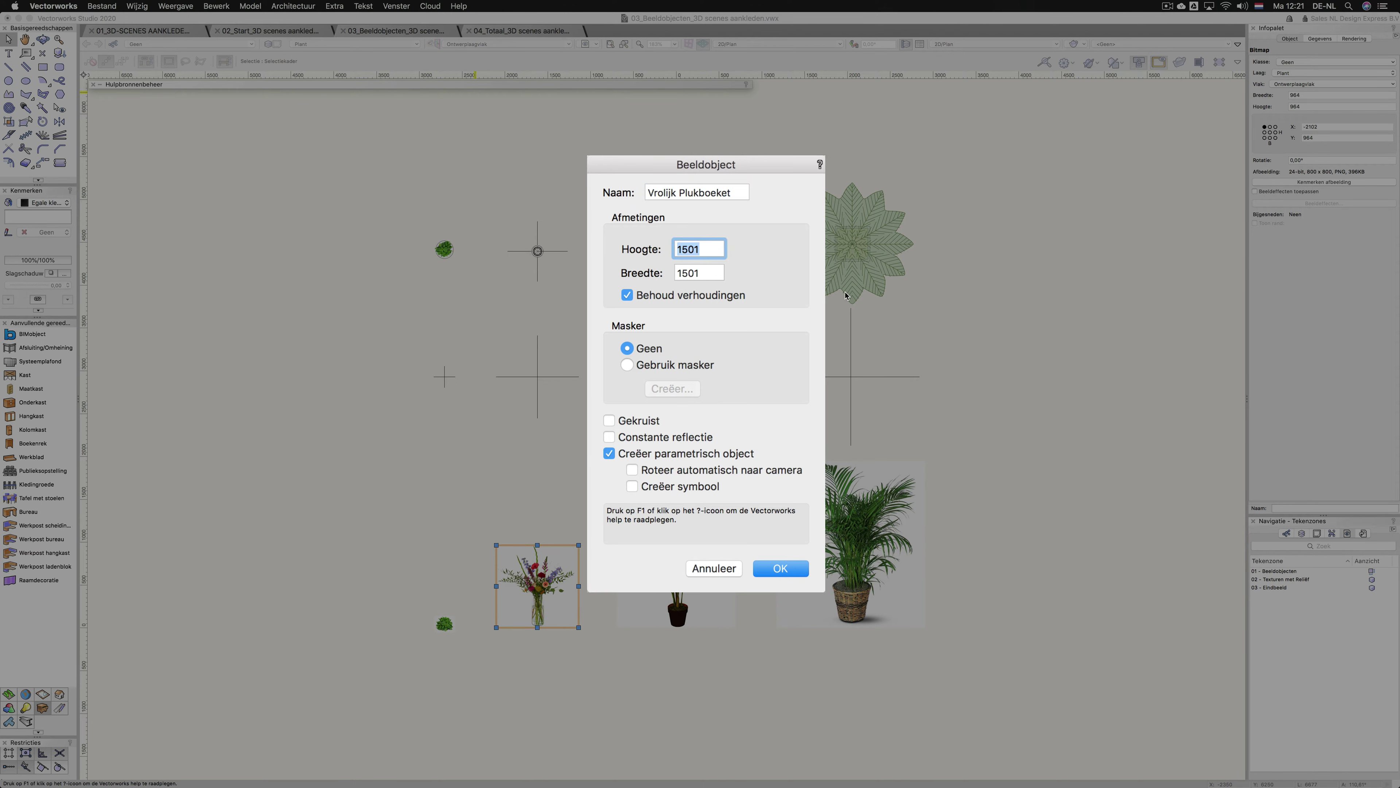
text(900)
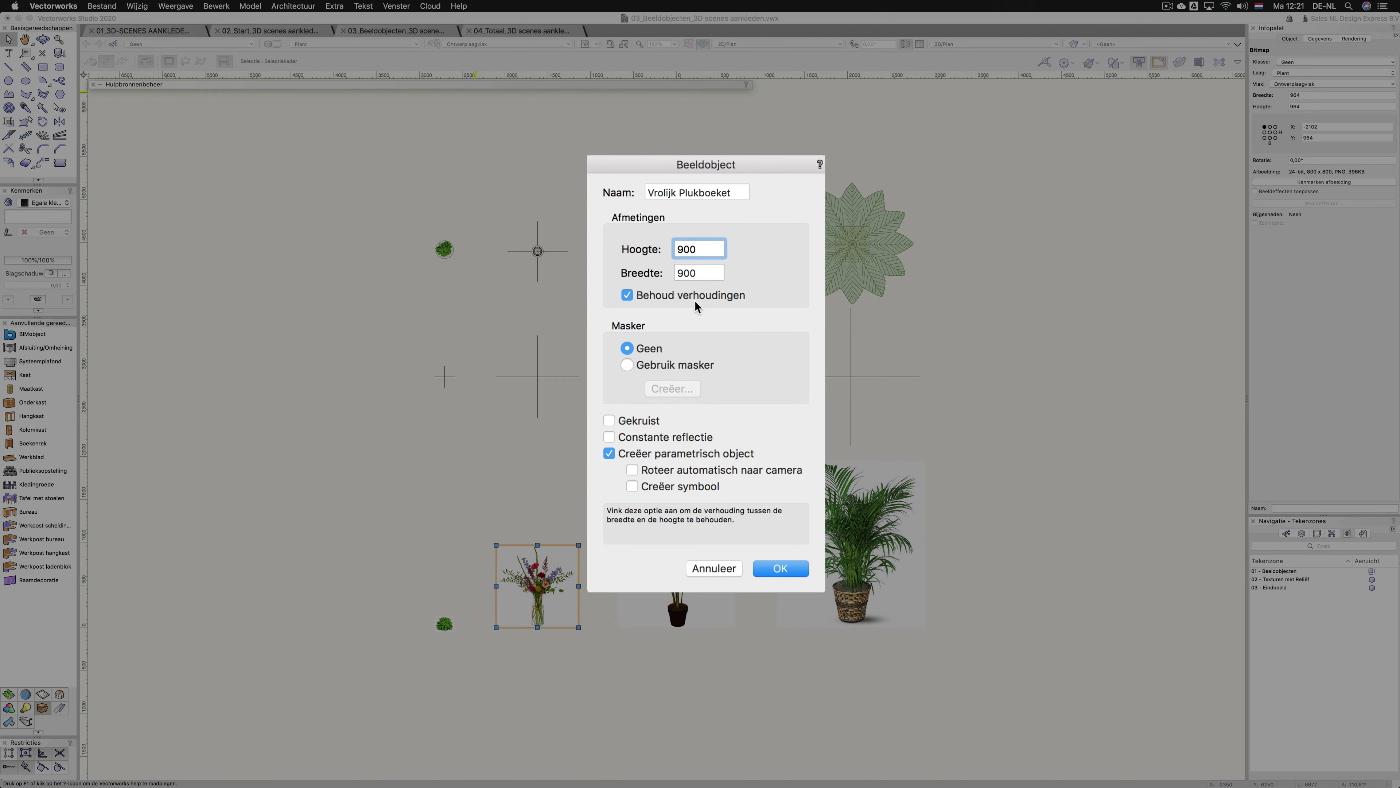
Step: Enable a mask for the bouquet image prop and import Vrolijk Plukboeket.jpg as the mask image
click(627, 365)
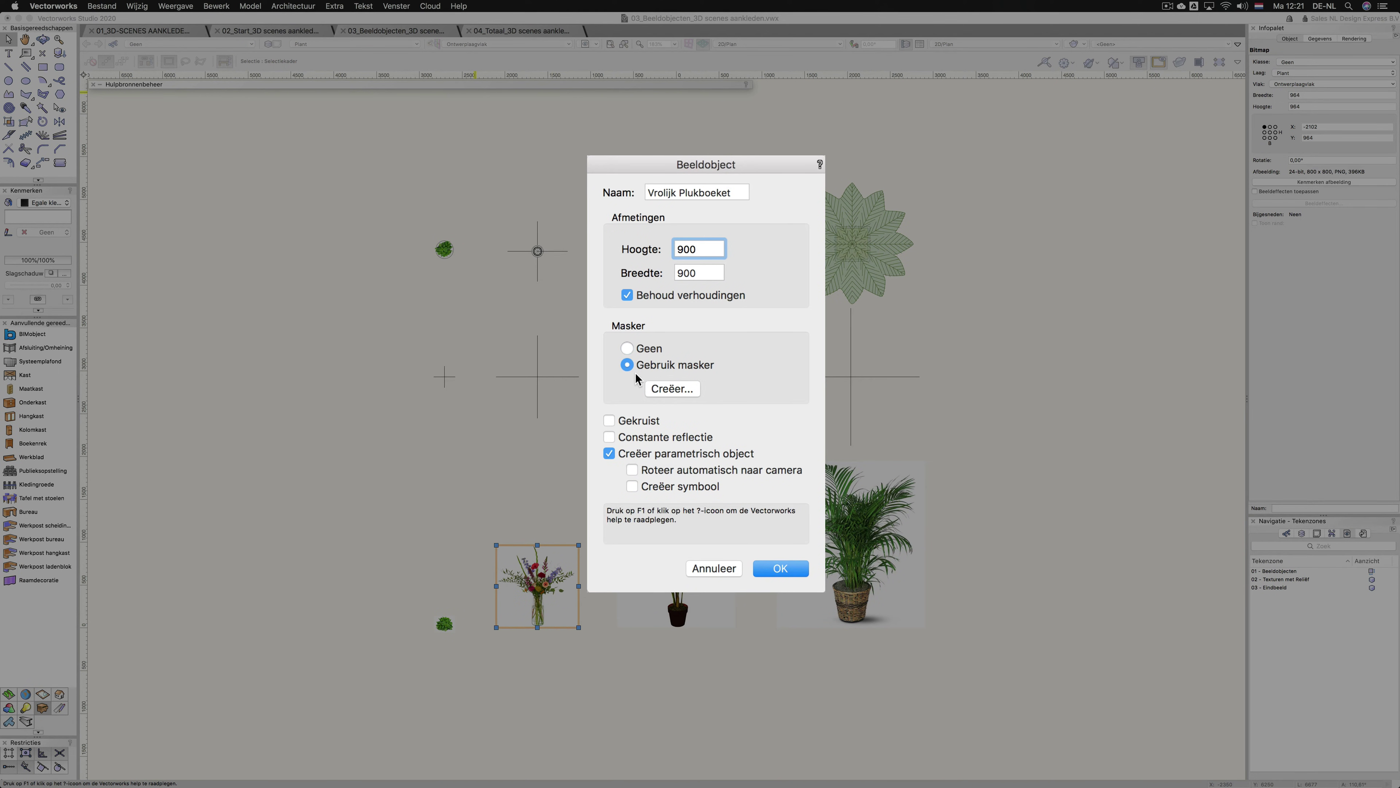
click(672, 385)
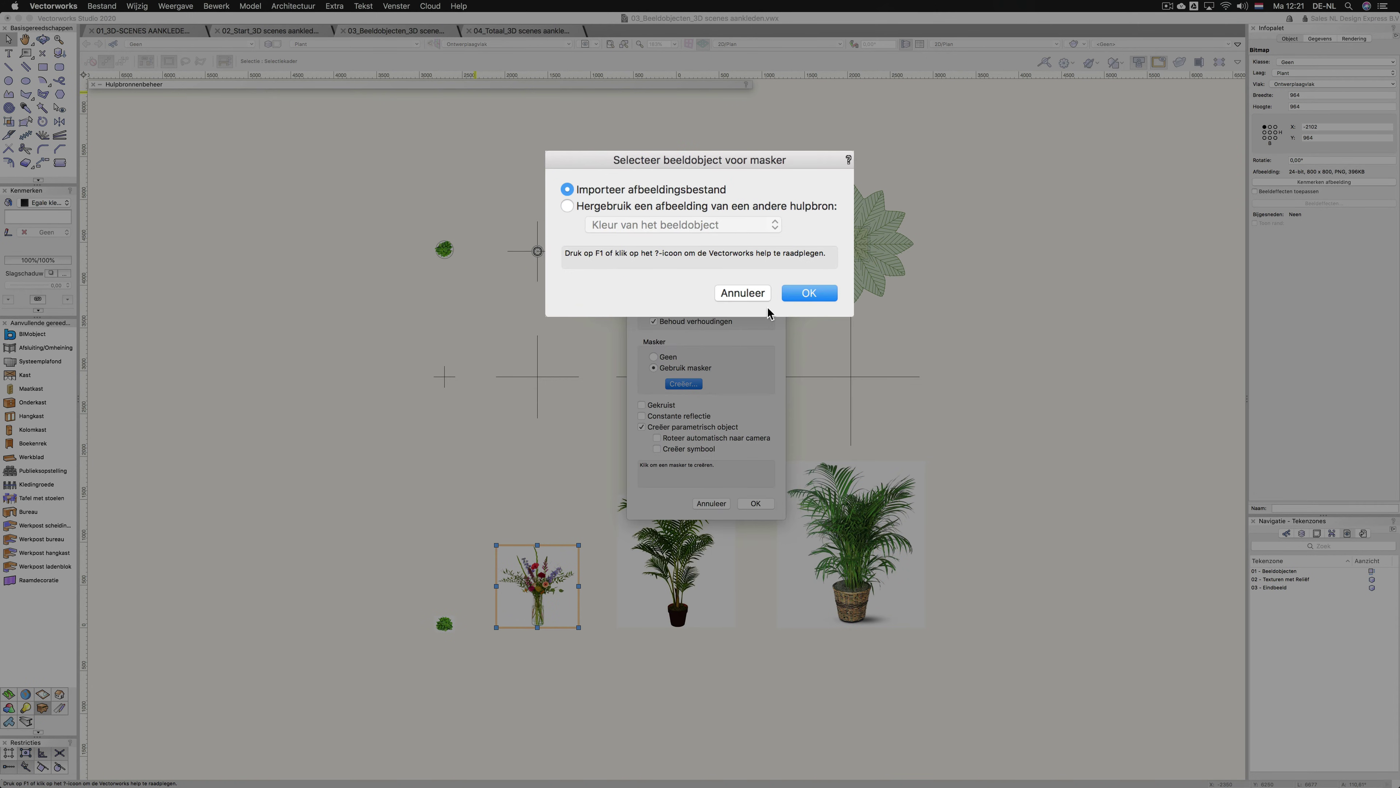
click(794, 294)
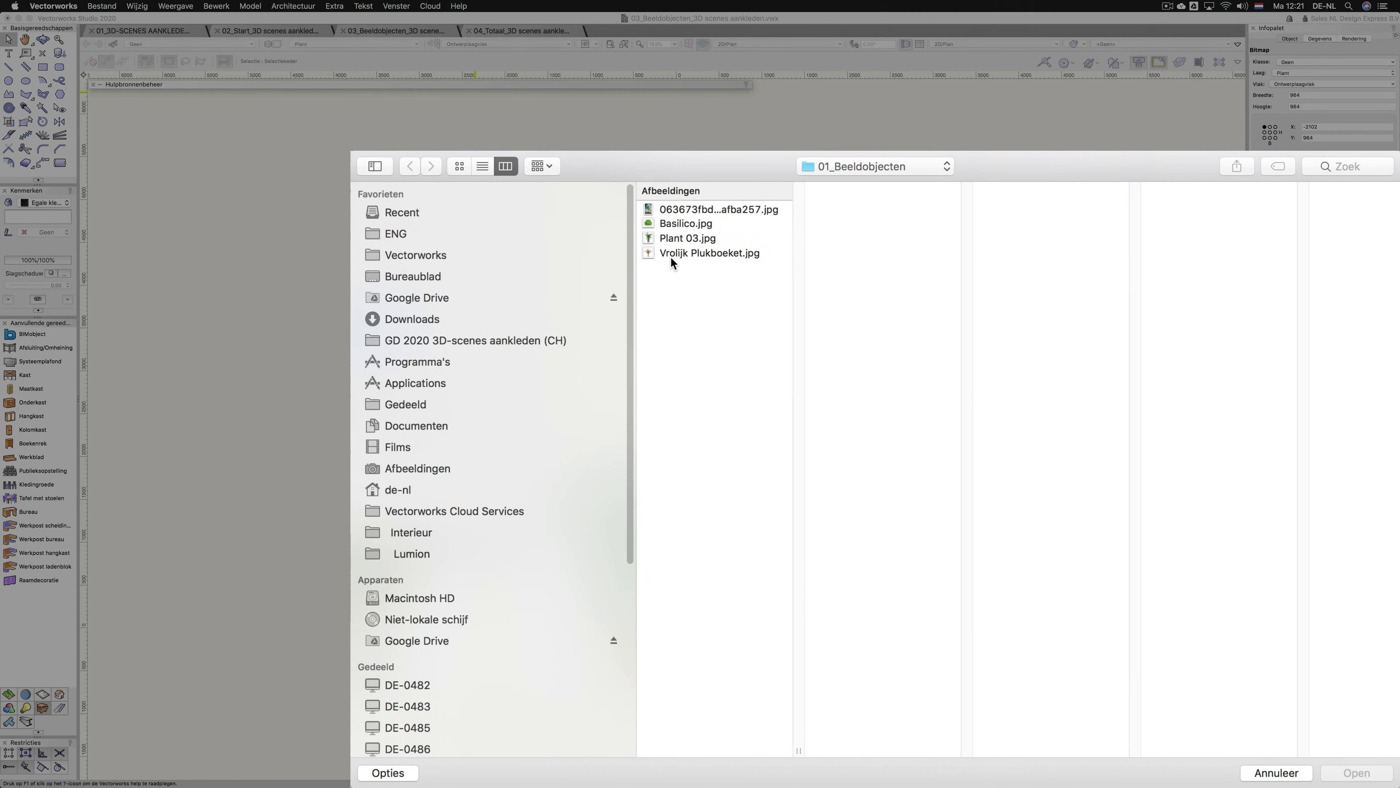
click(670, 253)
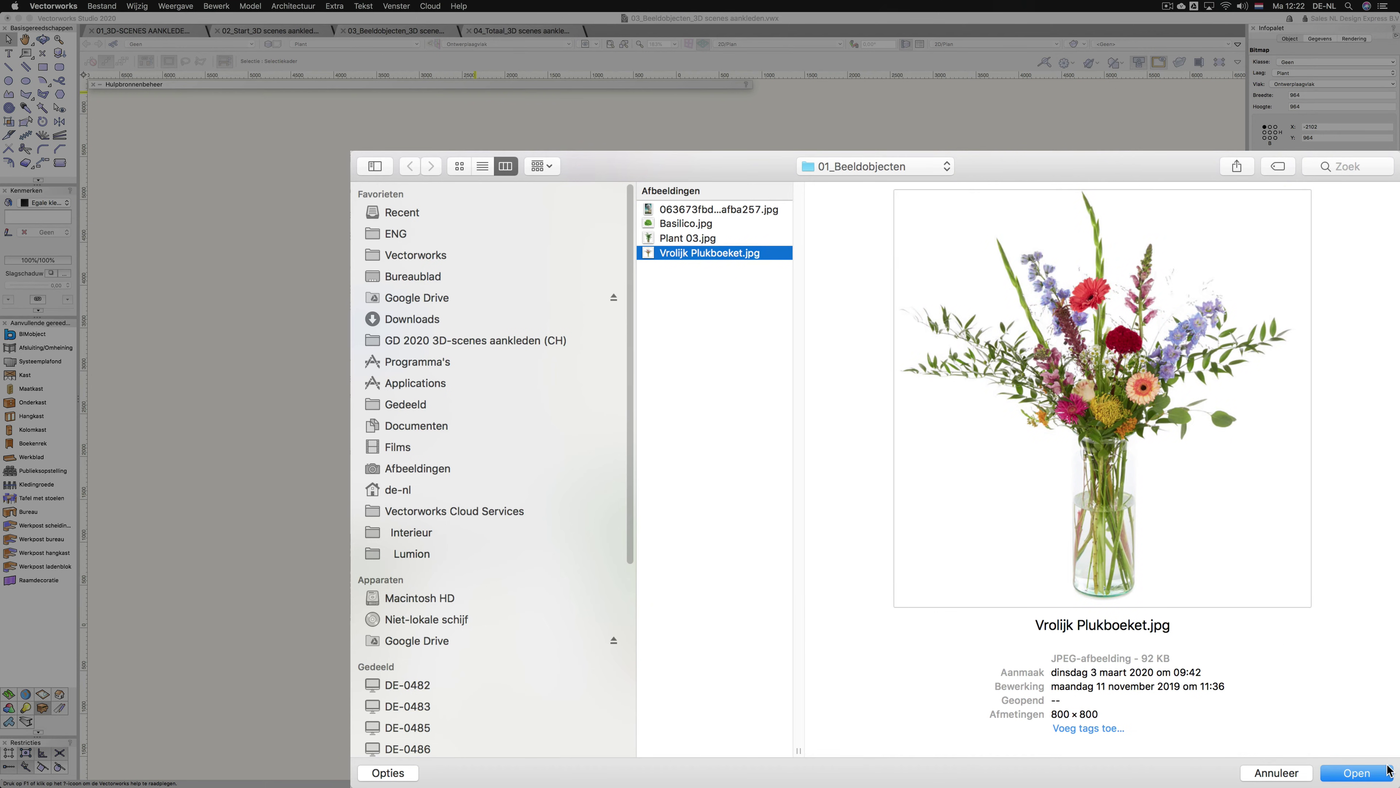
click(1371, 777)
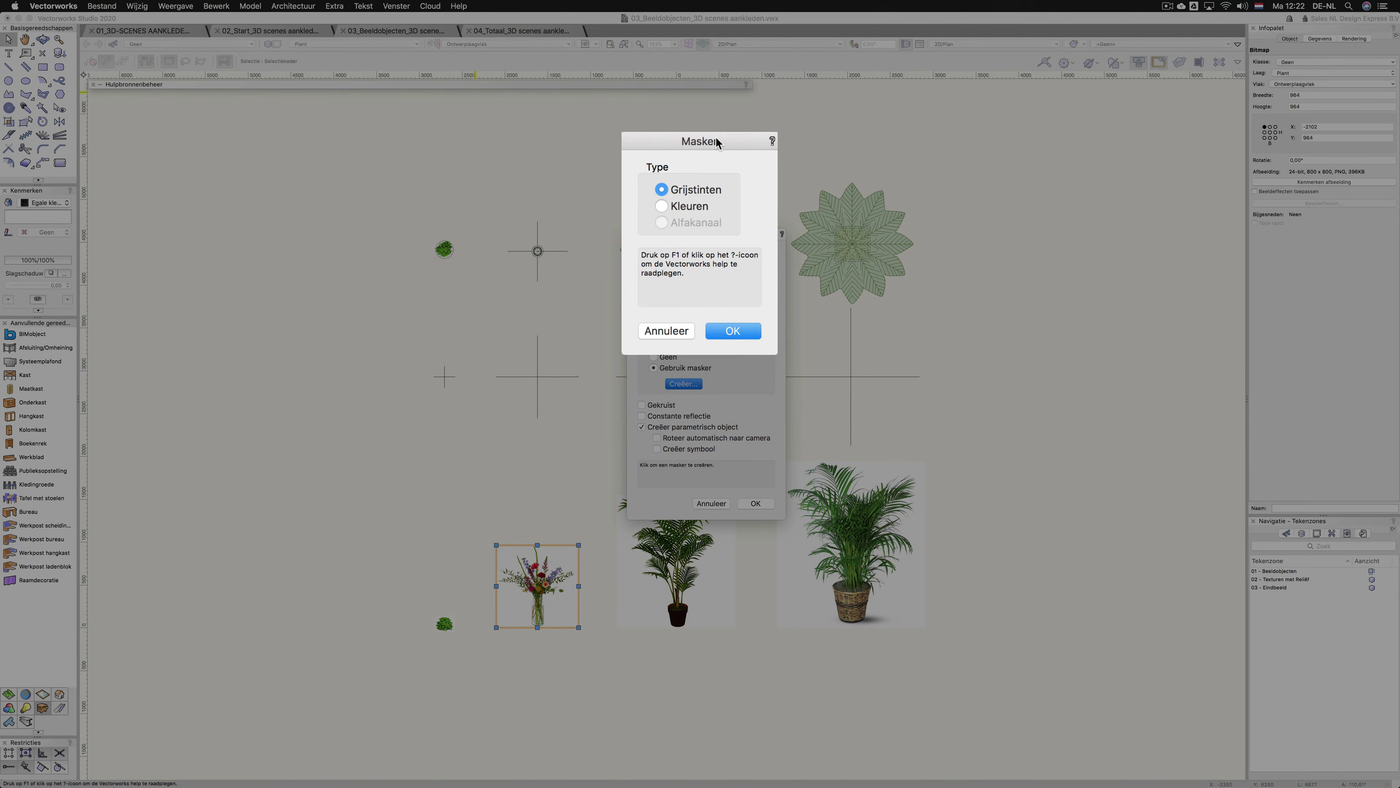
Step: Set the mask type to Kleuren and accept the transparency mask with white as the transparent colour
drag(715, 141, 589, 321)
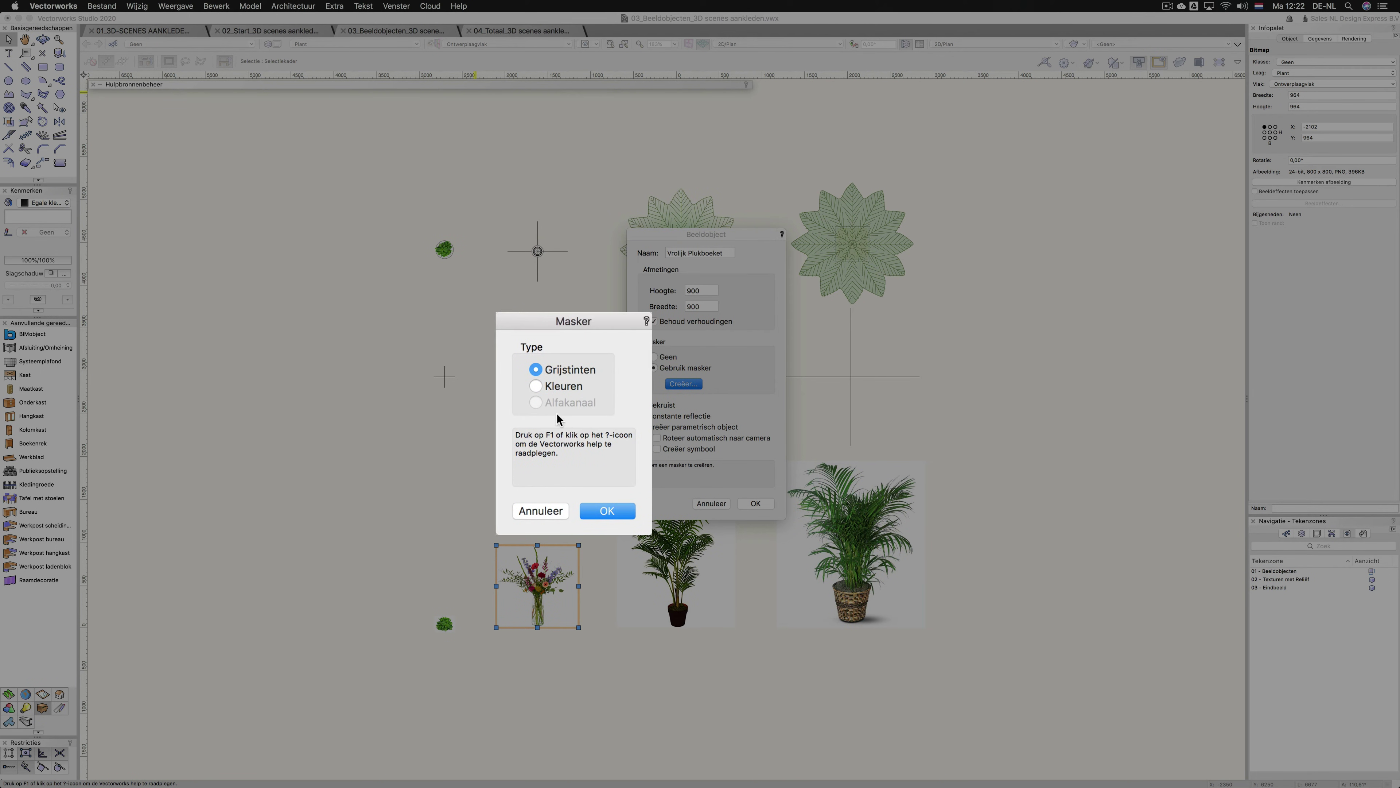
click(536, 386)
mouse_move(536, 402)
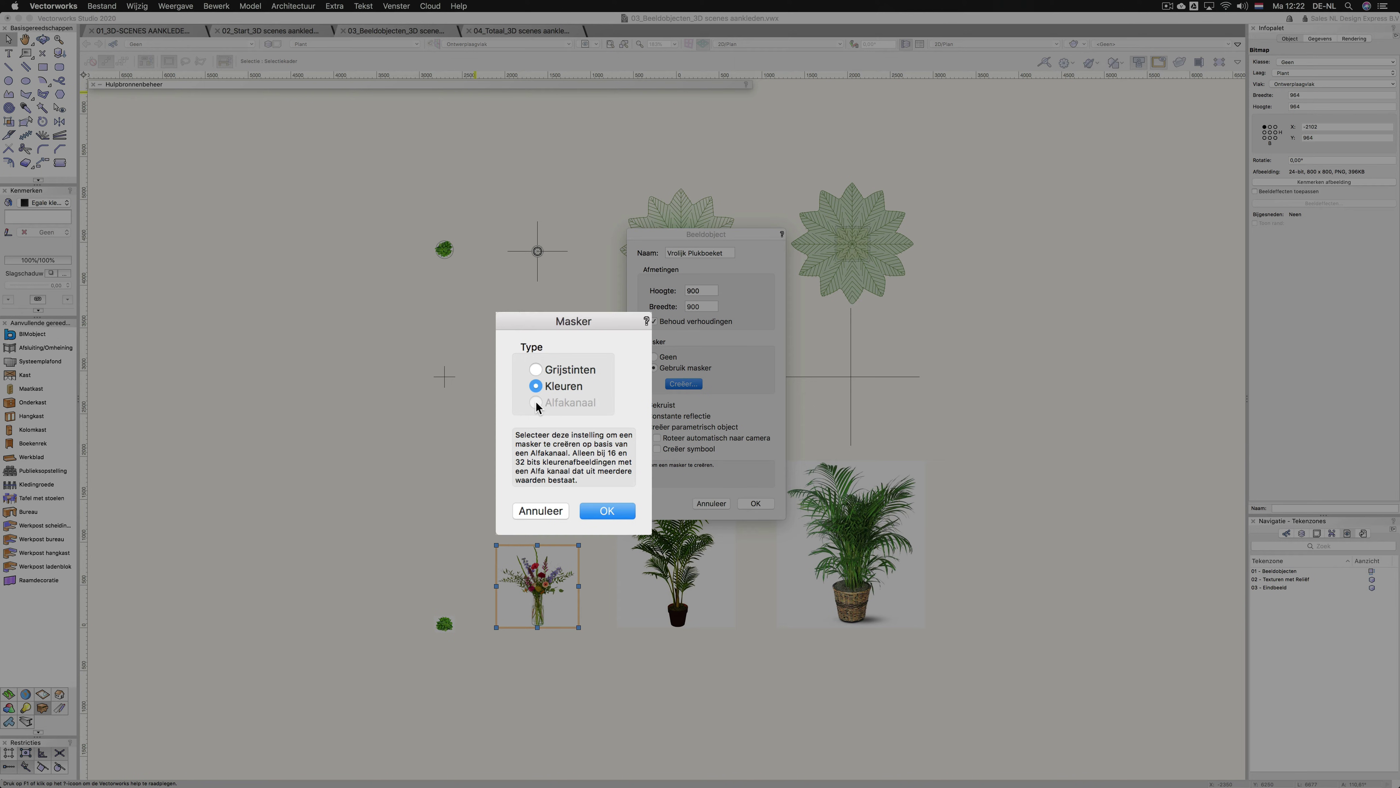
click(606, 511)
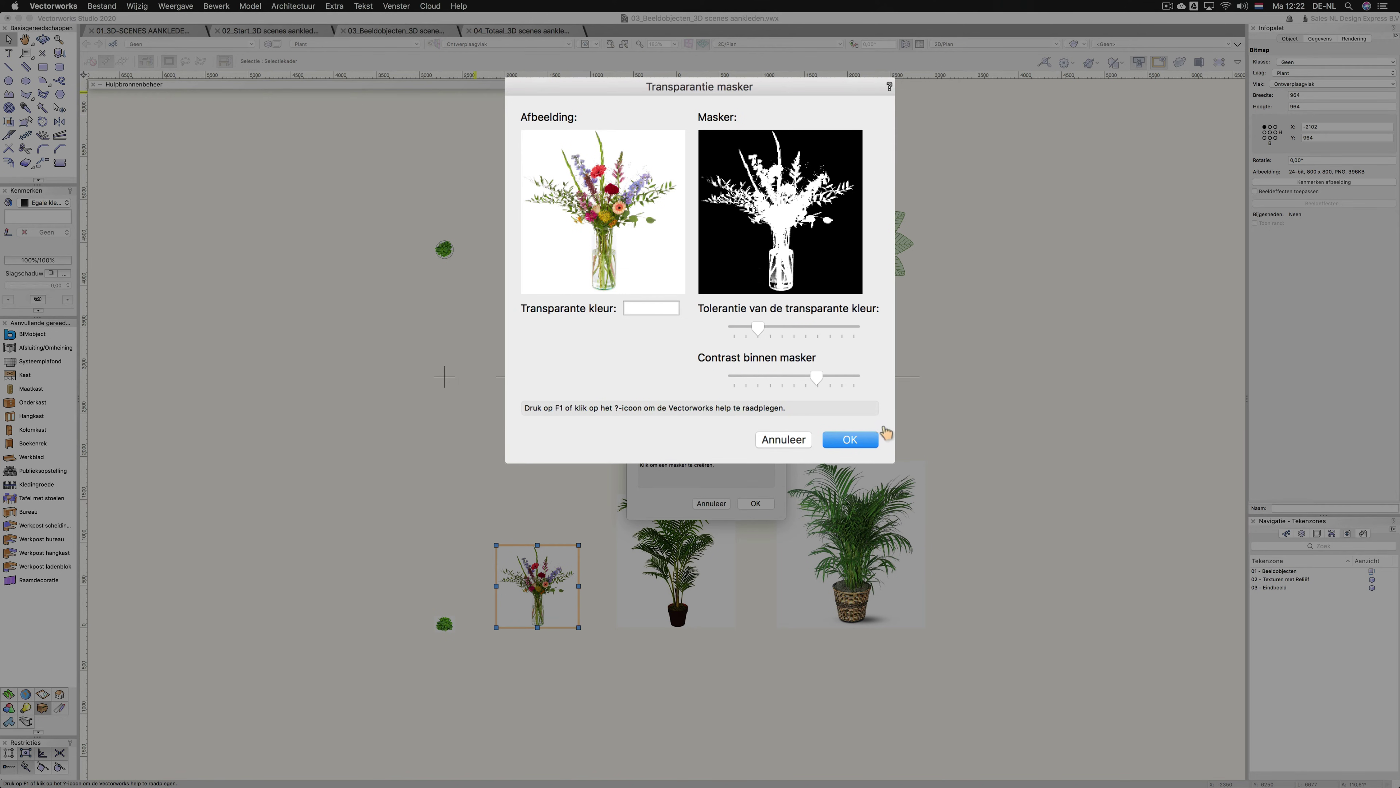
click(852, 439)
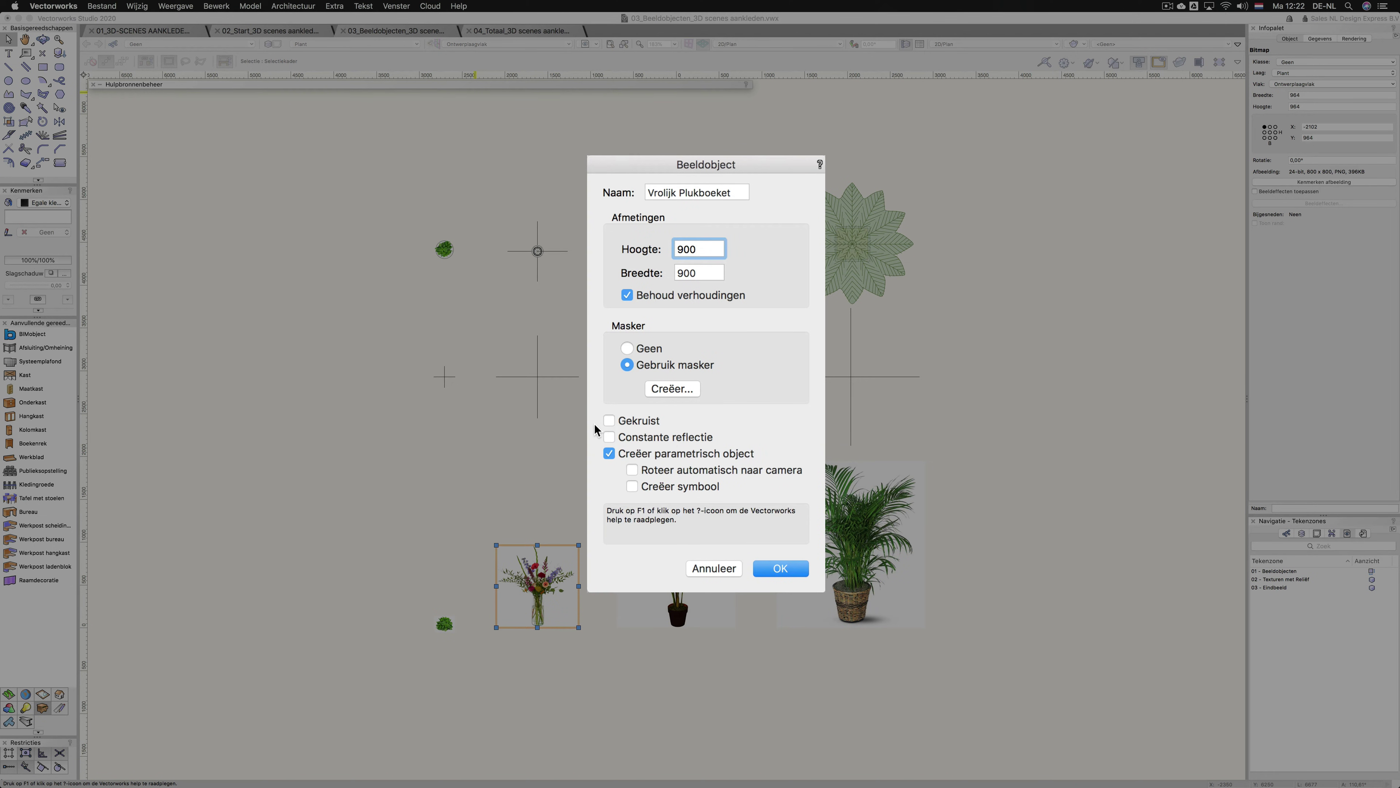
Step: Make the bouquet image prop crossed (Gekruist) and automatically rotating to the camera (Roteer automatisch naar camera), and create it
click(609, 421)
click(633, 470)
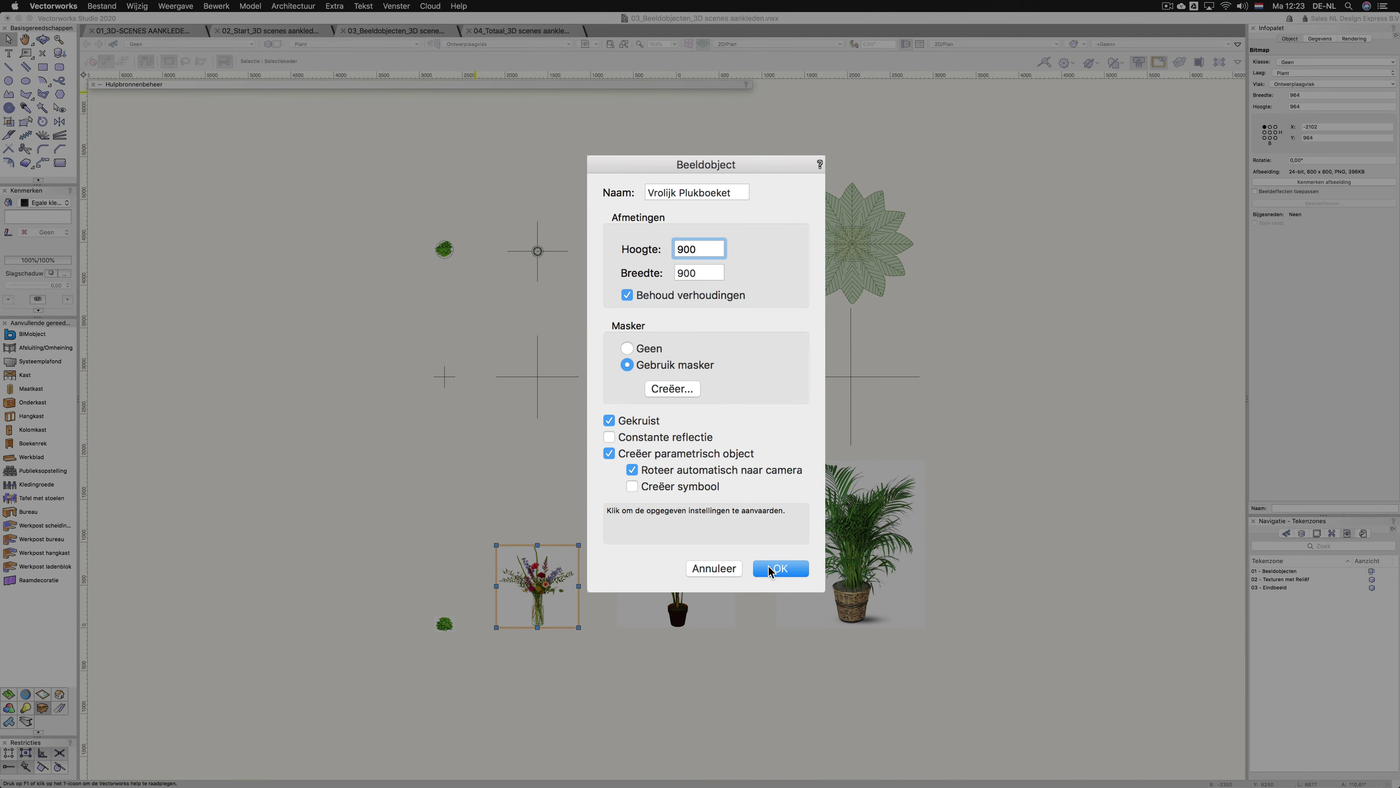
drag(726, 167, 619, 261)
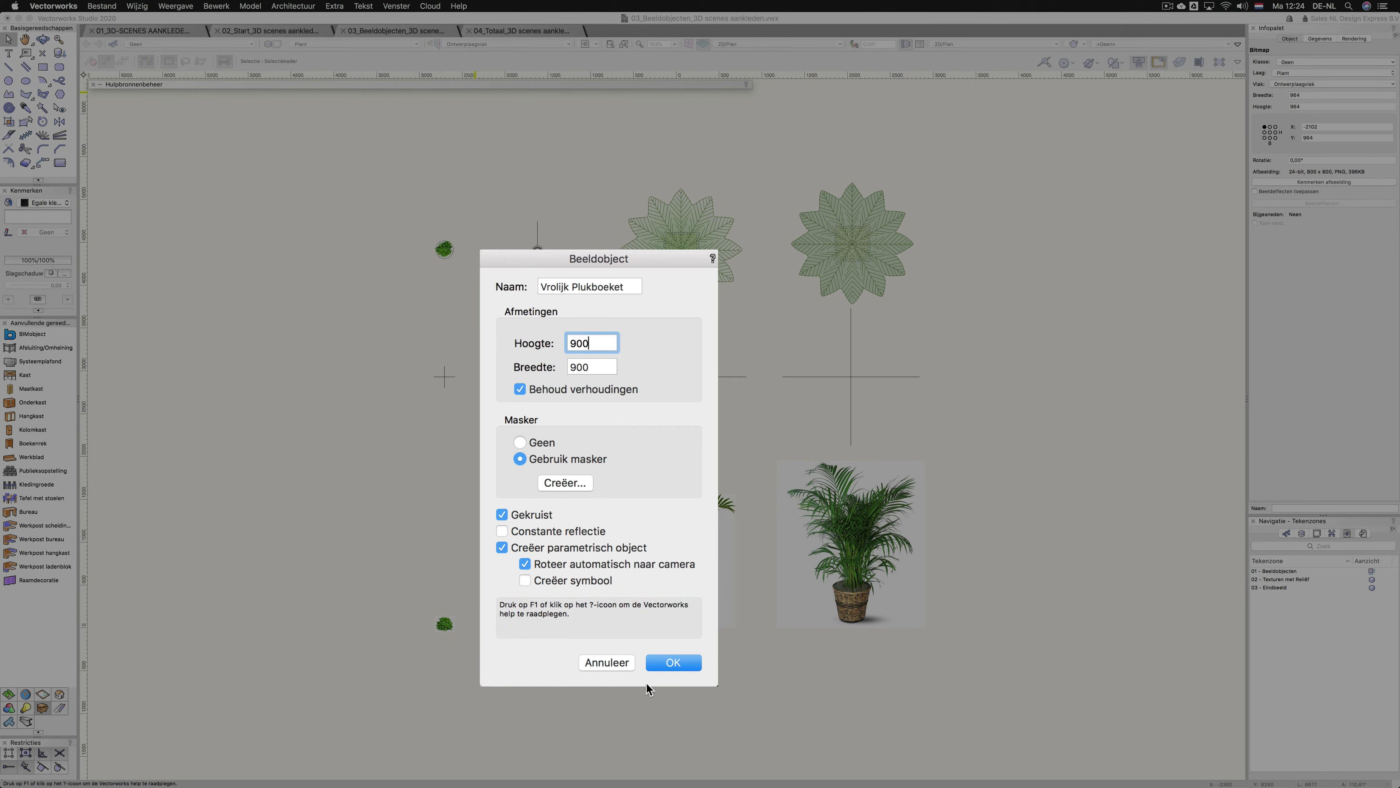
click(671, 664)
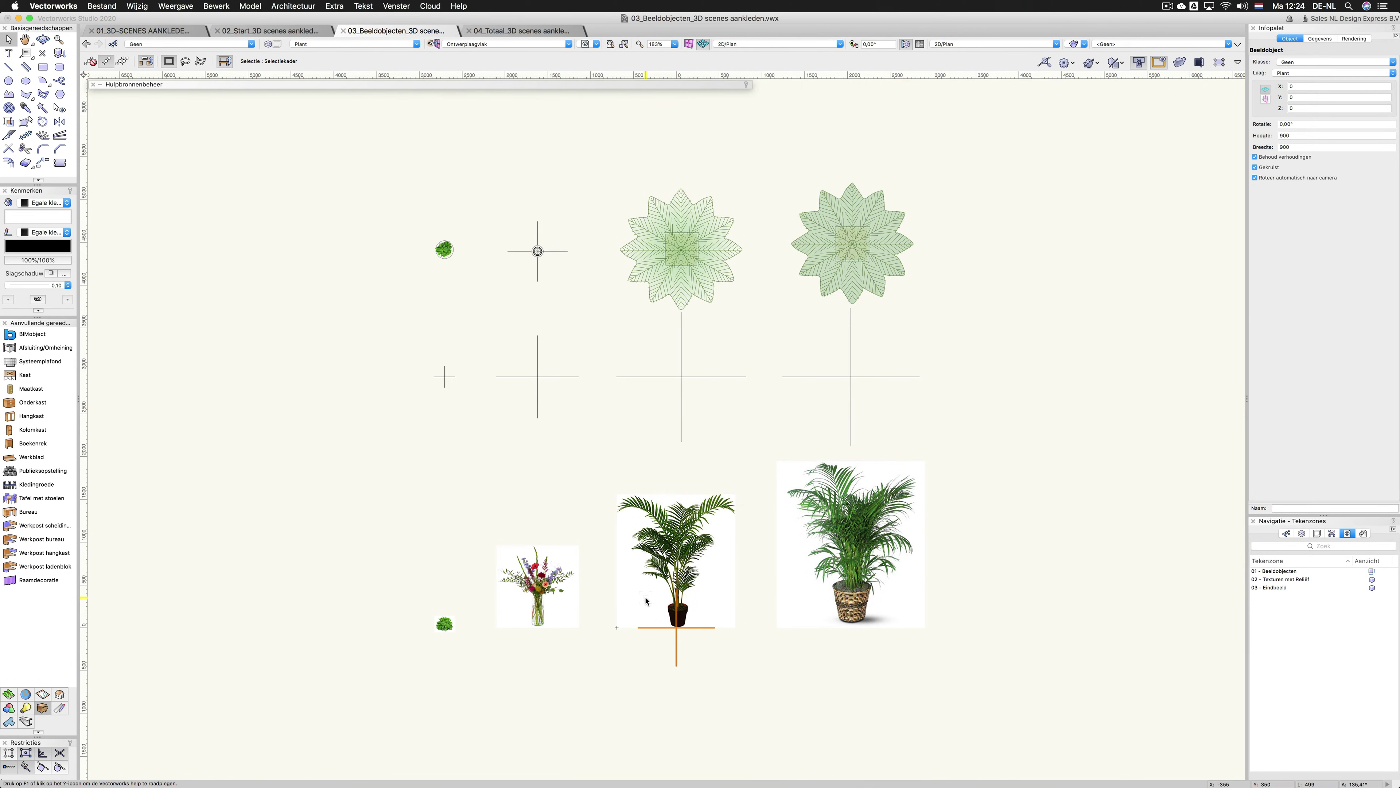
Step: Move the bouquet image prop horizontally to the empty area beyond the large basket palm photo, and inspect it in 3D
scroll(743, 641, down, 1)
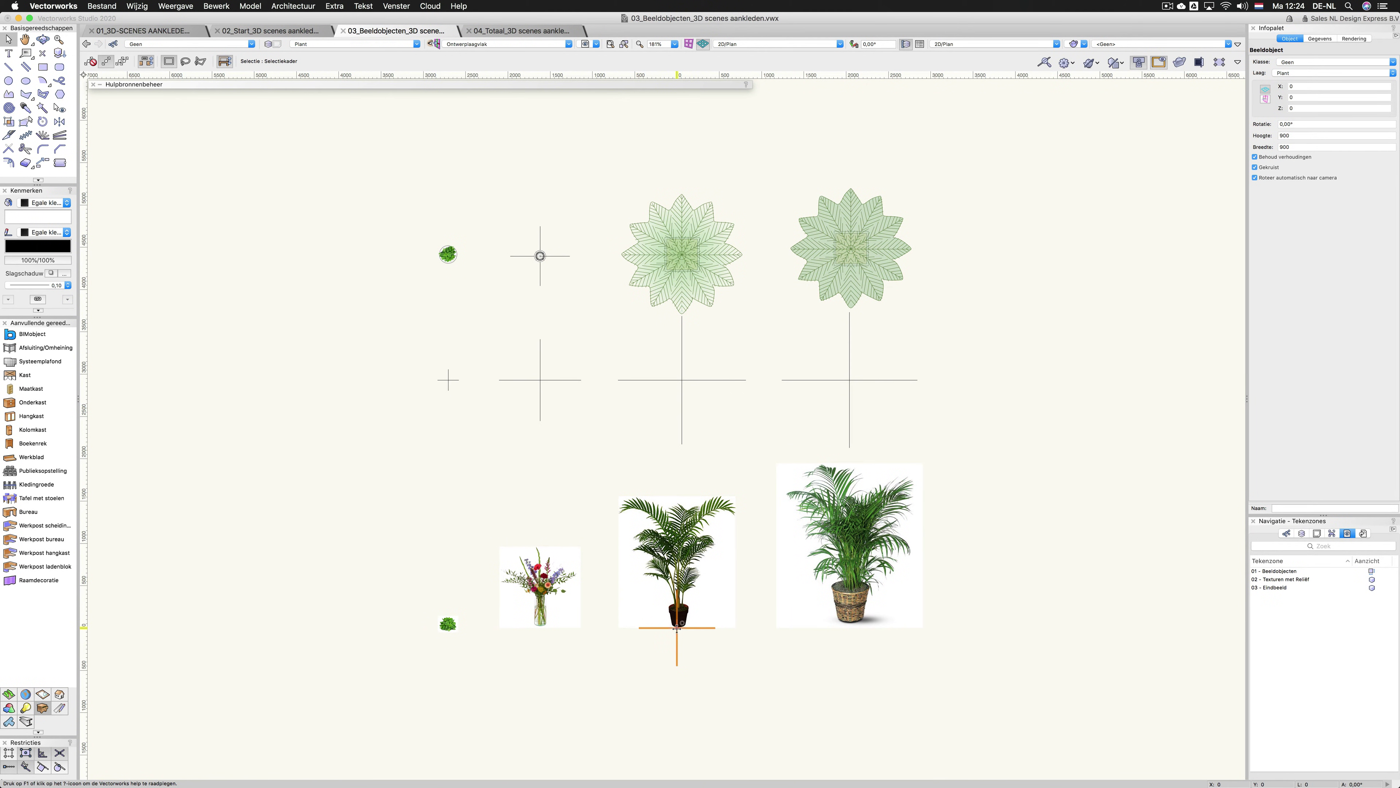
drag(678, 628, 1059, 628)
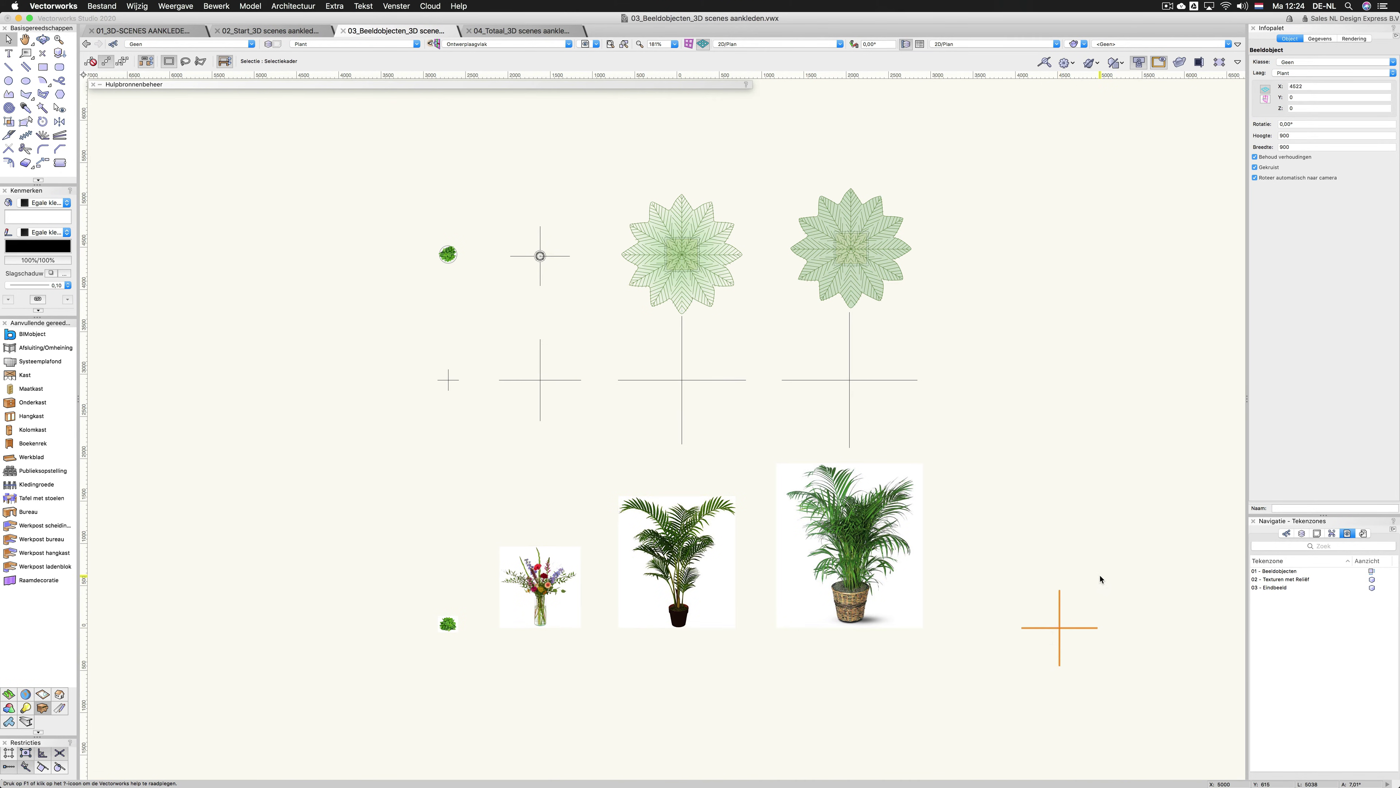
key(super+3)
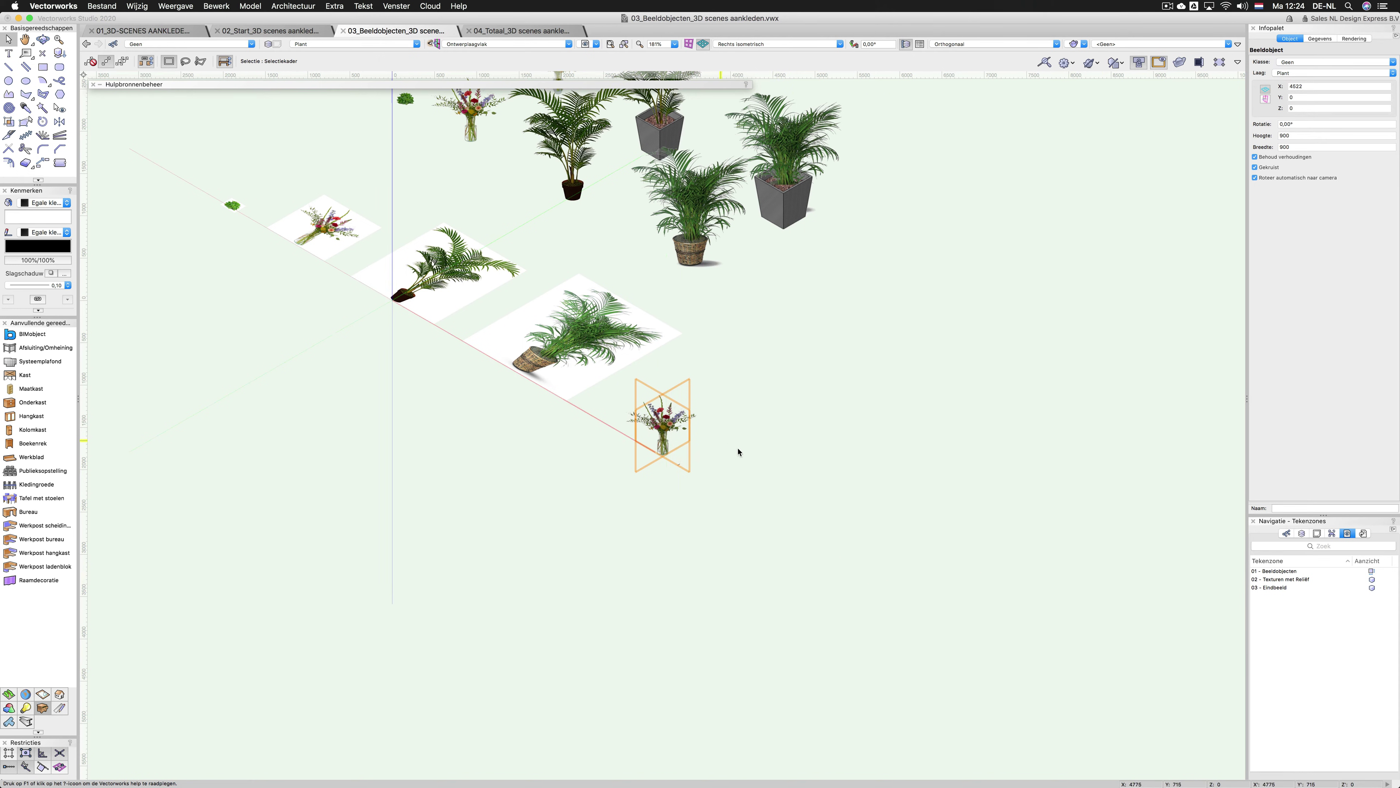
key(shift+c)
drag(684, 519, 732, 491)
key(x)
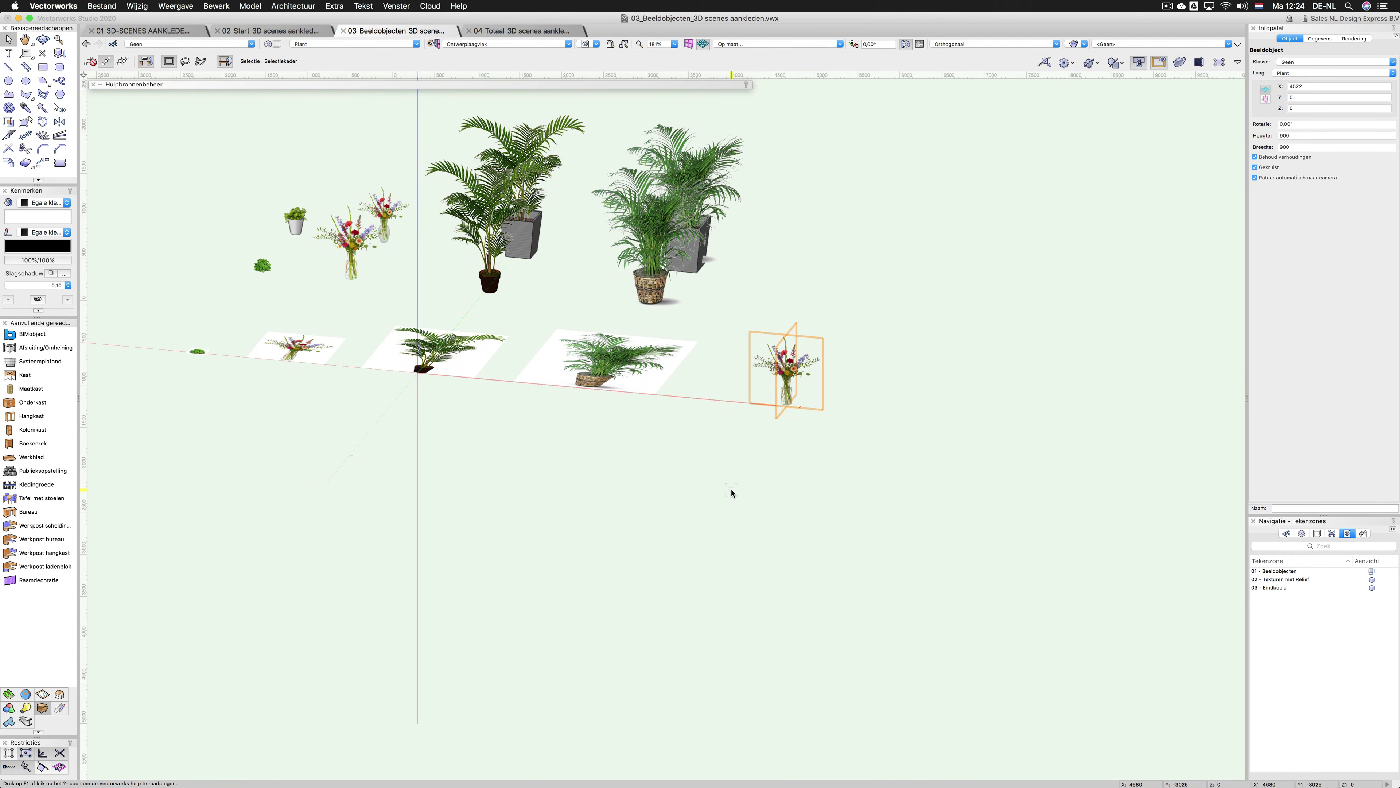
Step: In front view, start a vase profile polyline at the bouquet's bottom centre with a horizontal base segment about 47 mm long
key(KP_2)
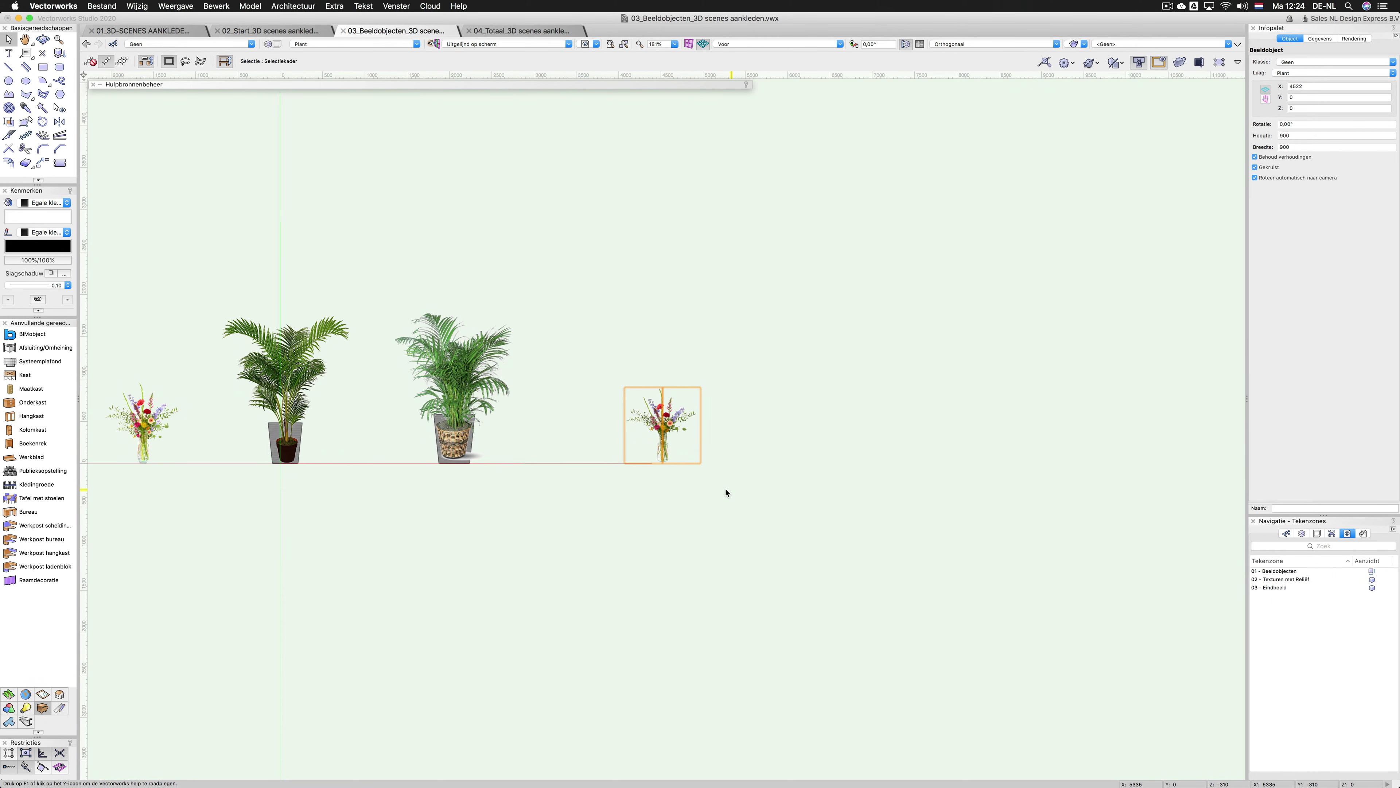
scroll(664, 457, up, 5)
scroll(667, 447, up, 5)
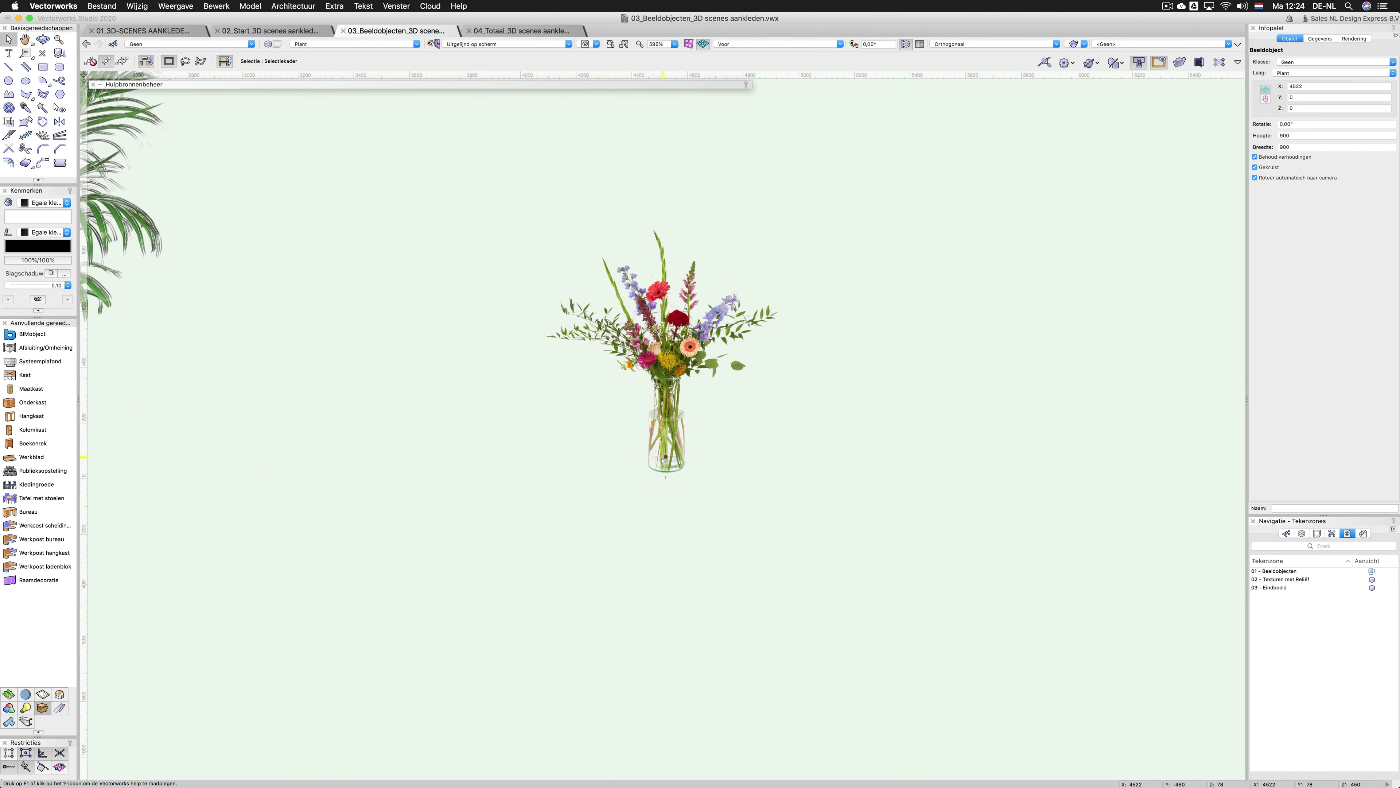
middle_drag(685, 424, 678, 491)
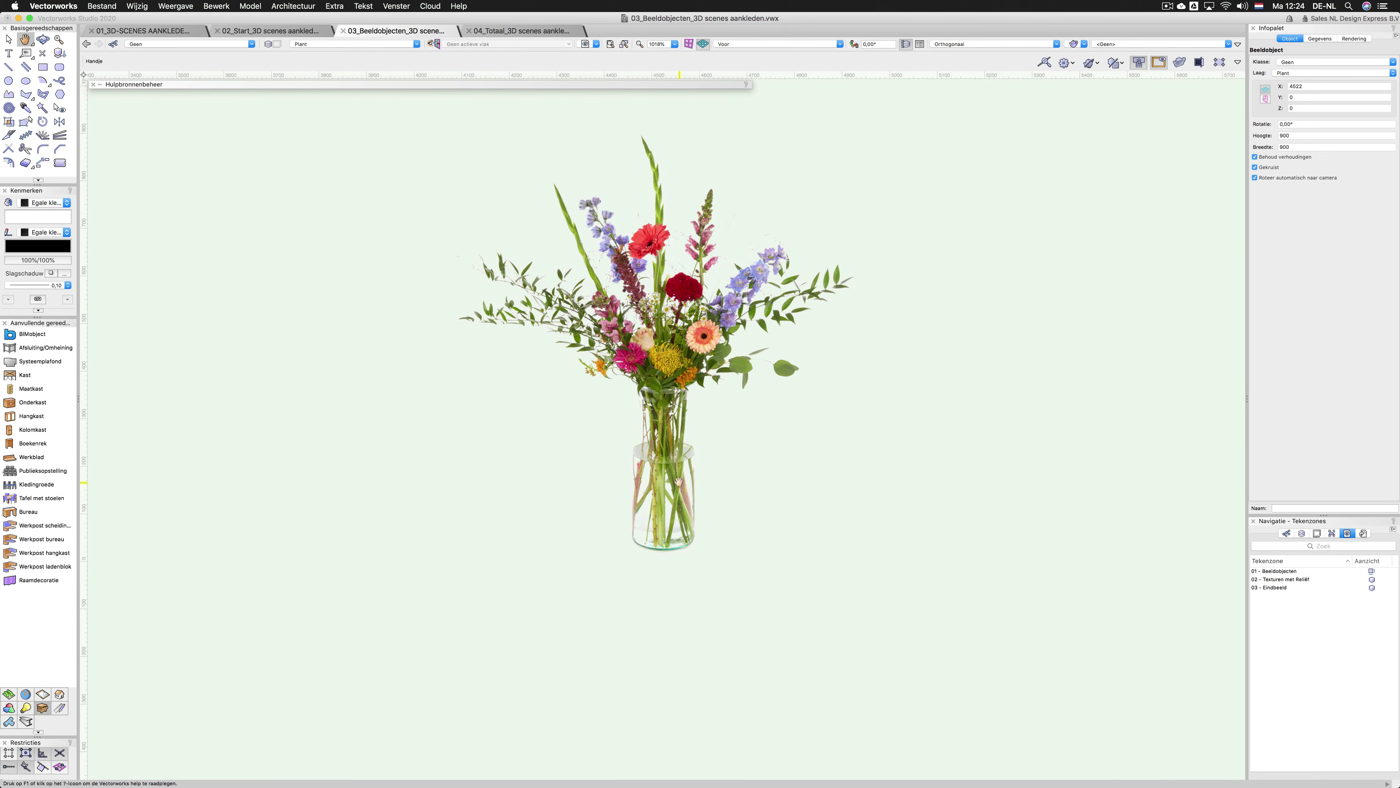
click(8, 93)
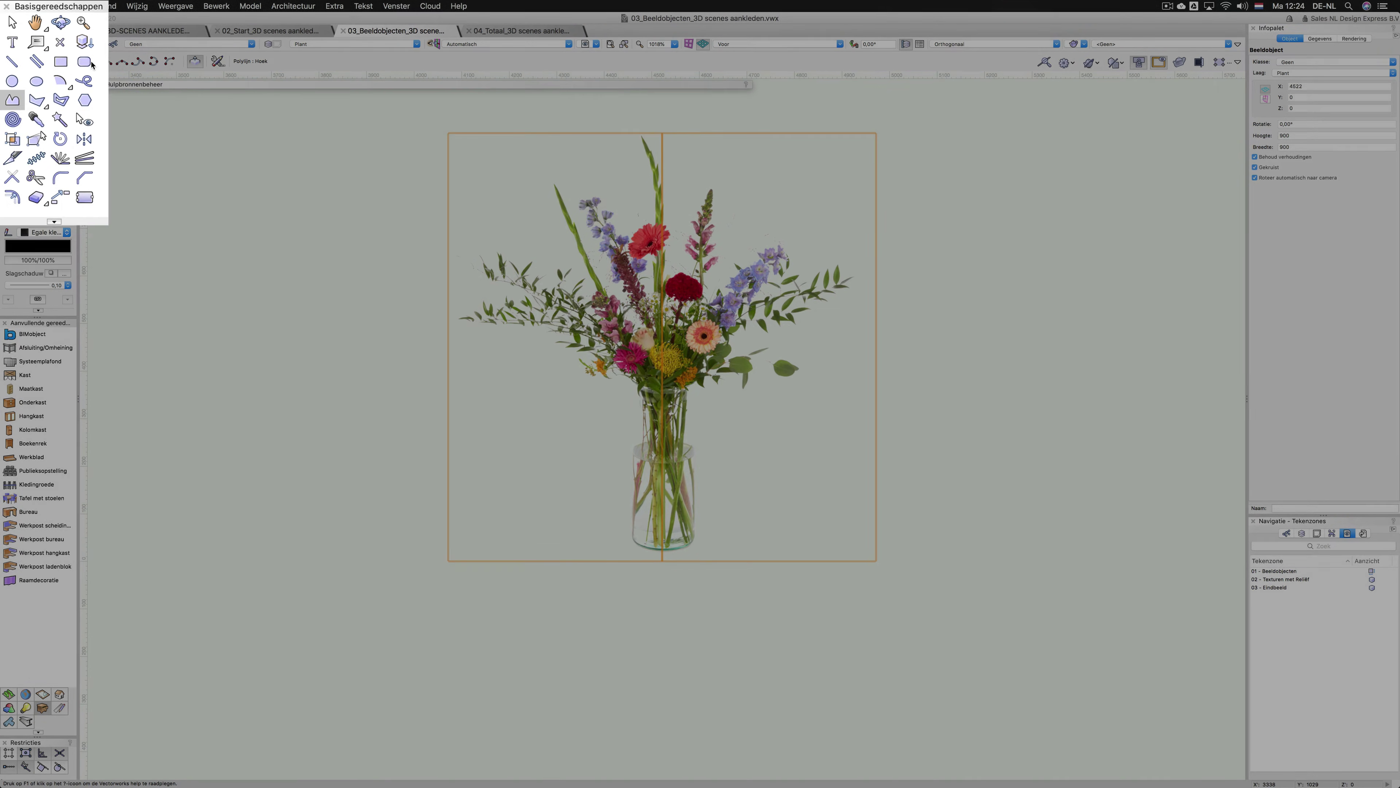
click(90, 60)
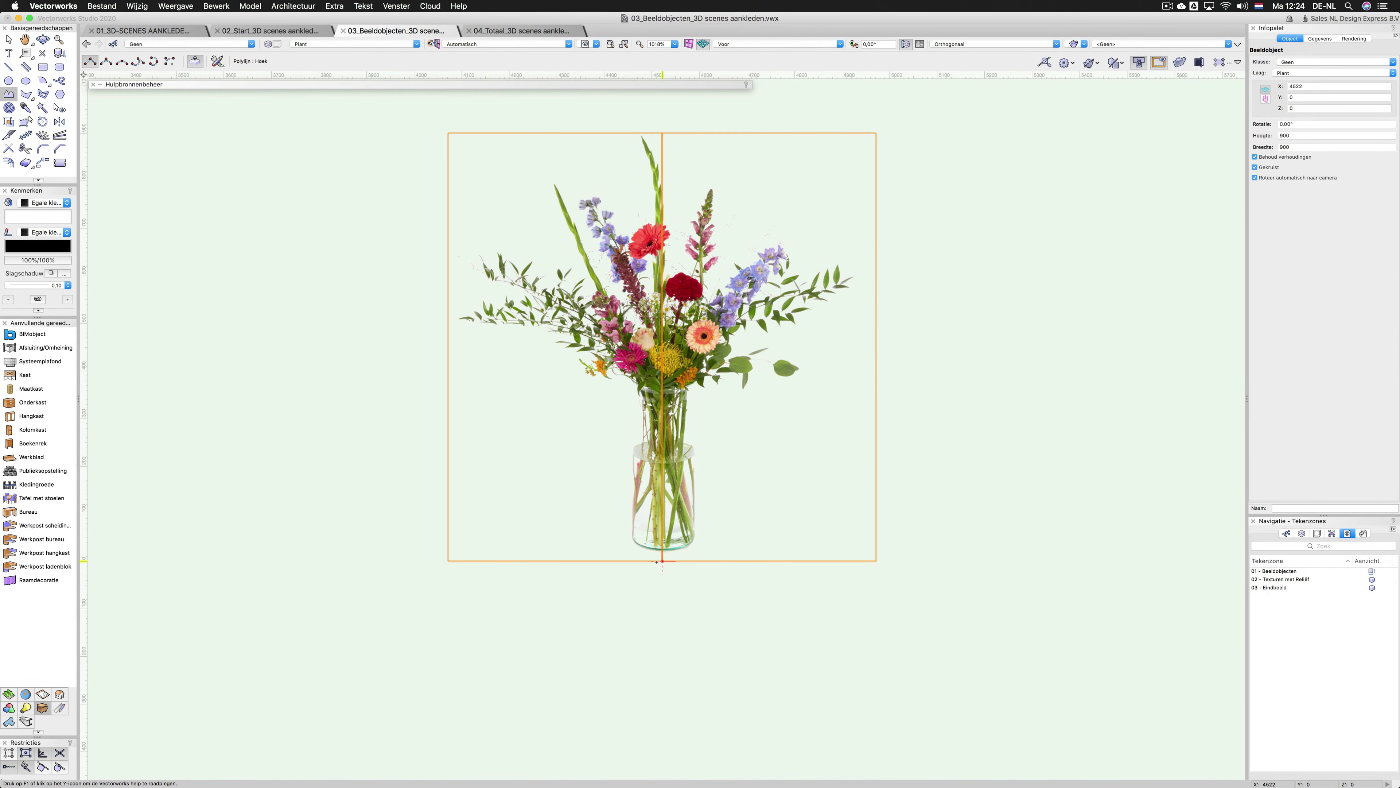
click(662, 561)
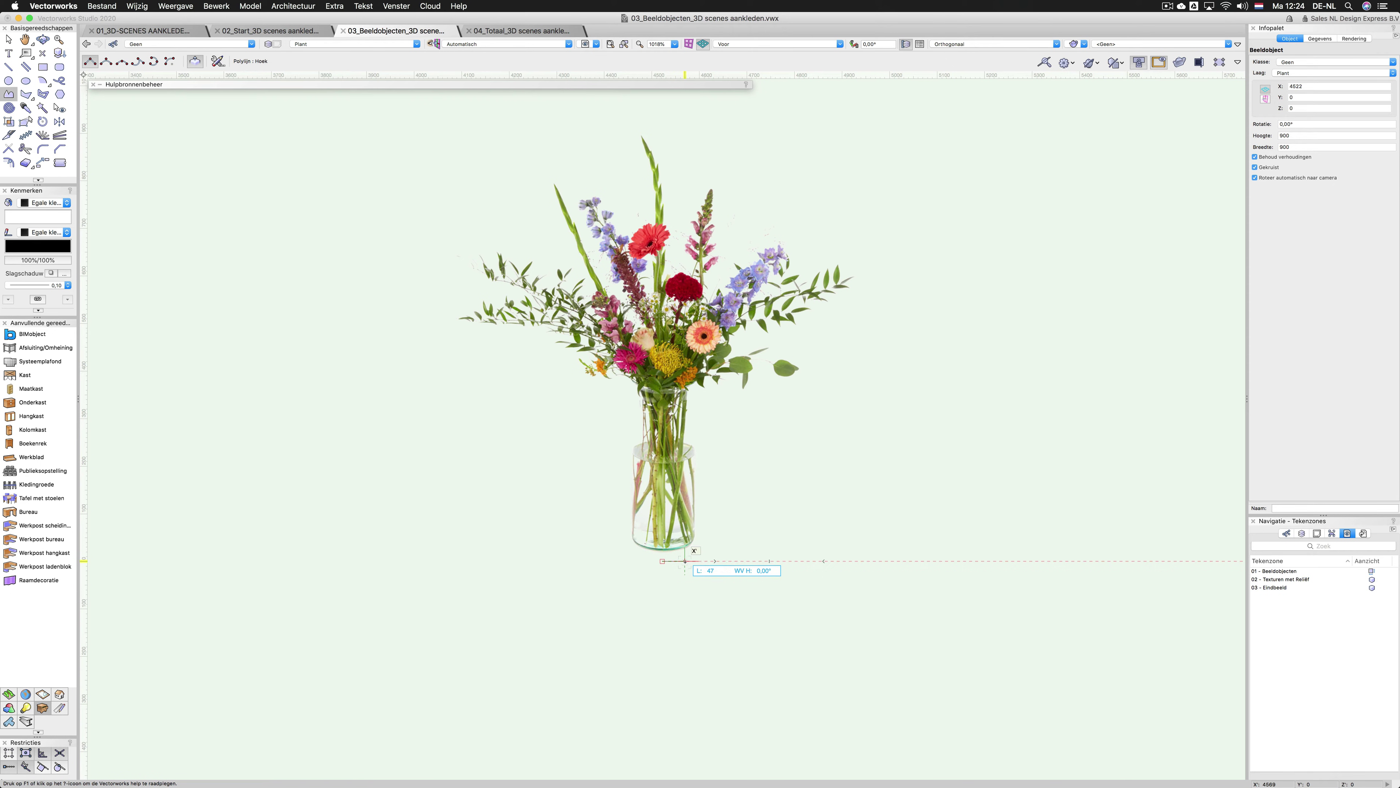
click(685, 561)
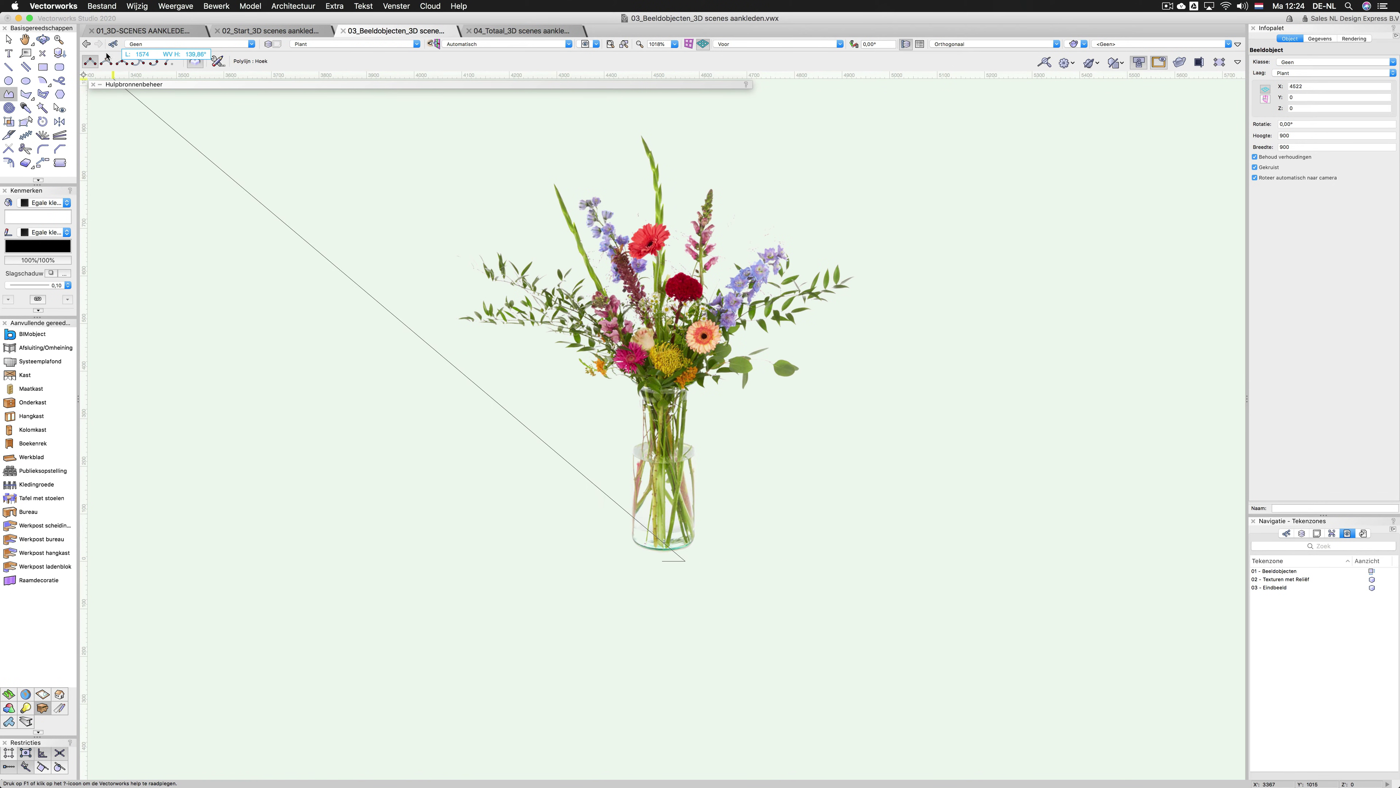
Step: Continue the profile with Bézier points around the glass vase's side up to its flared rim, about 113 mm wide and 382 mm high overall
click(105, 60)
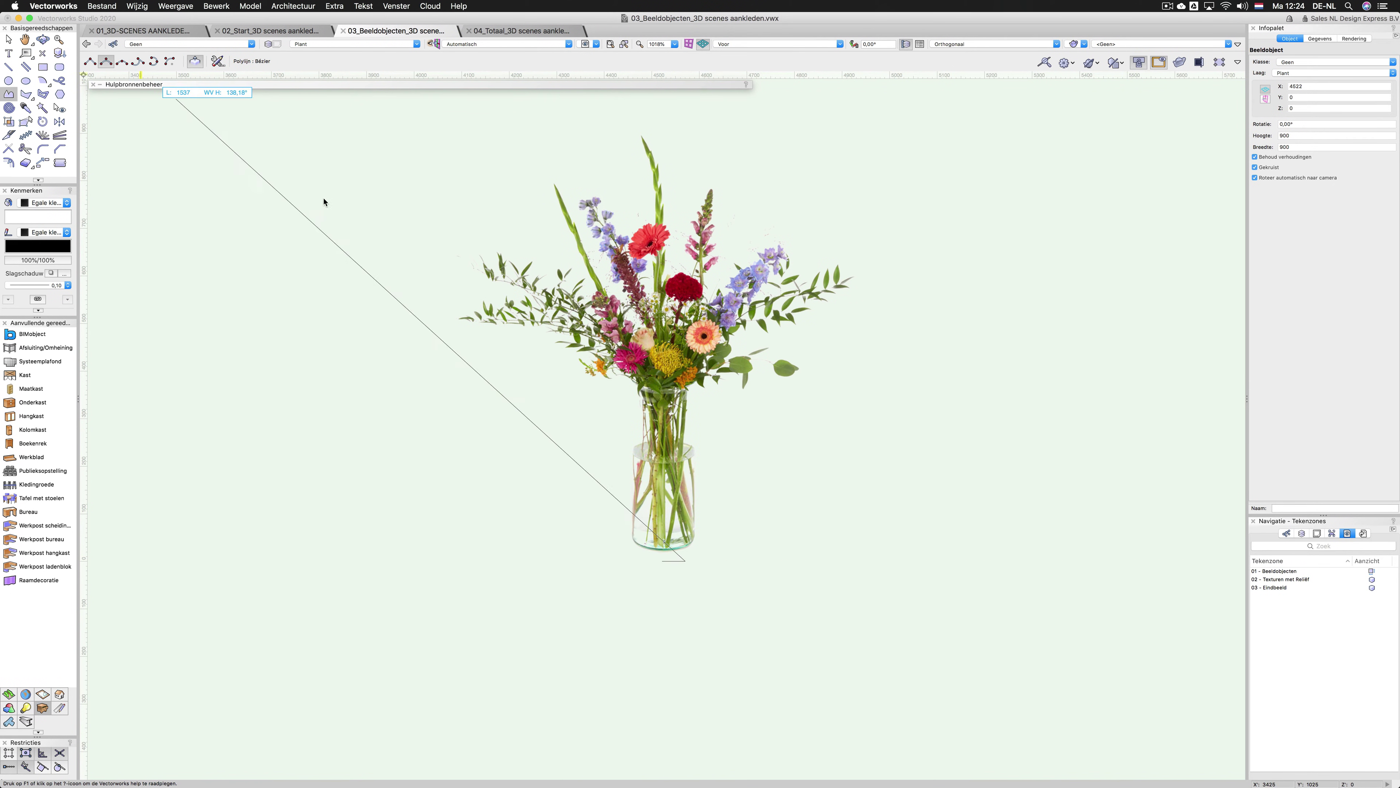
click(715, 561)
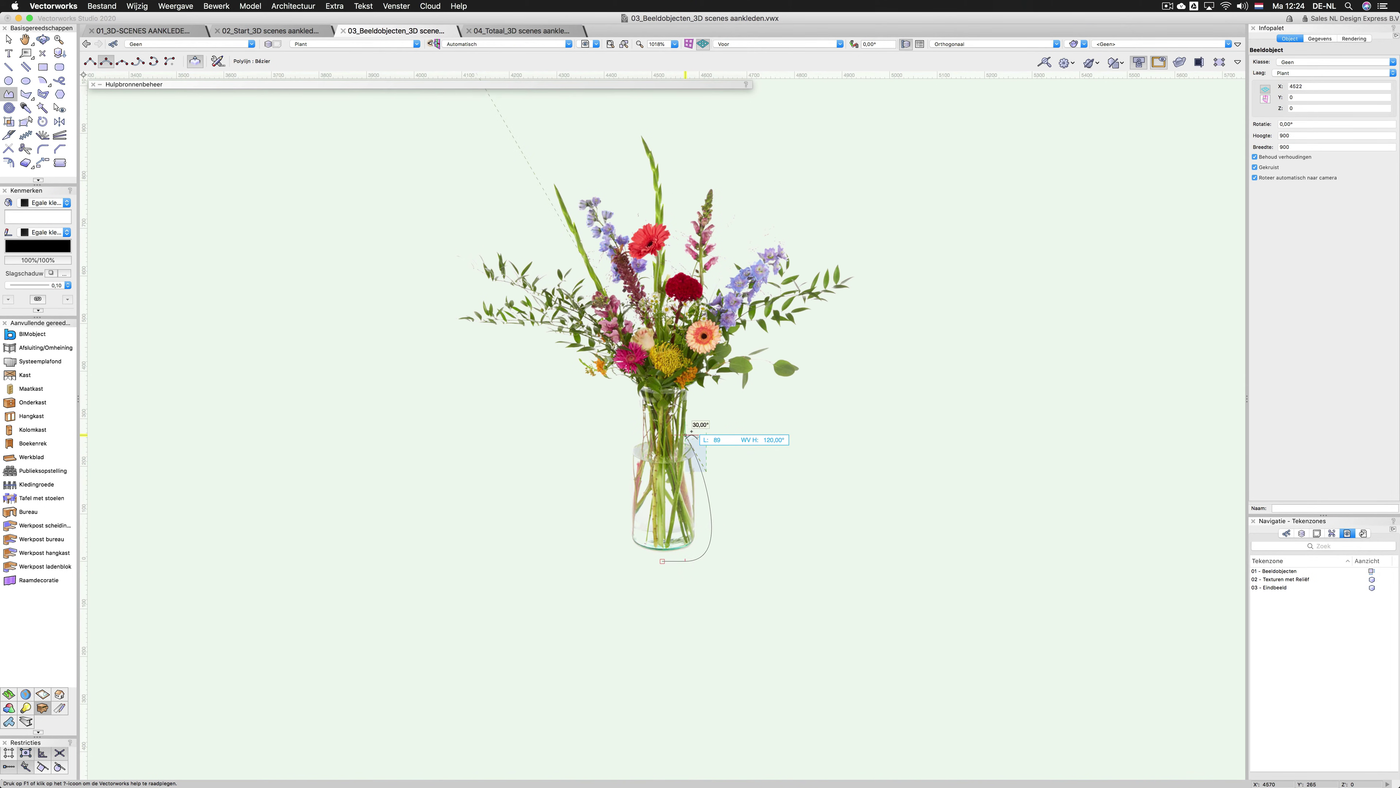
scroll(686, 435, up, 2)
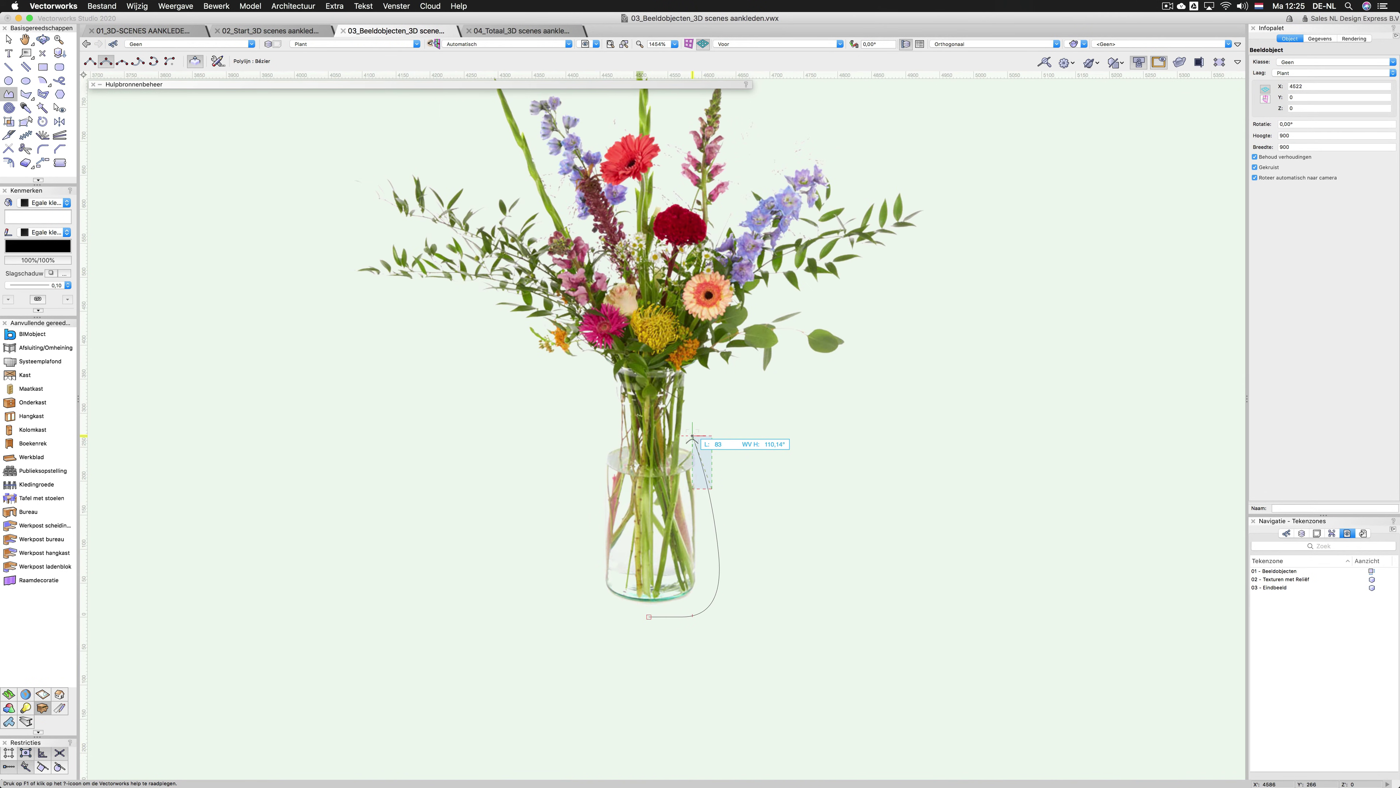
scroll(692, 436, up, 2)
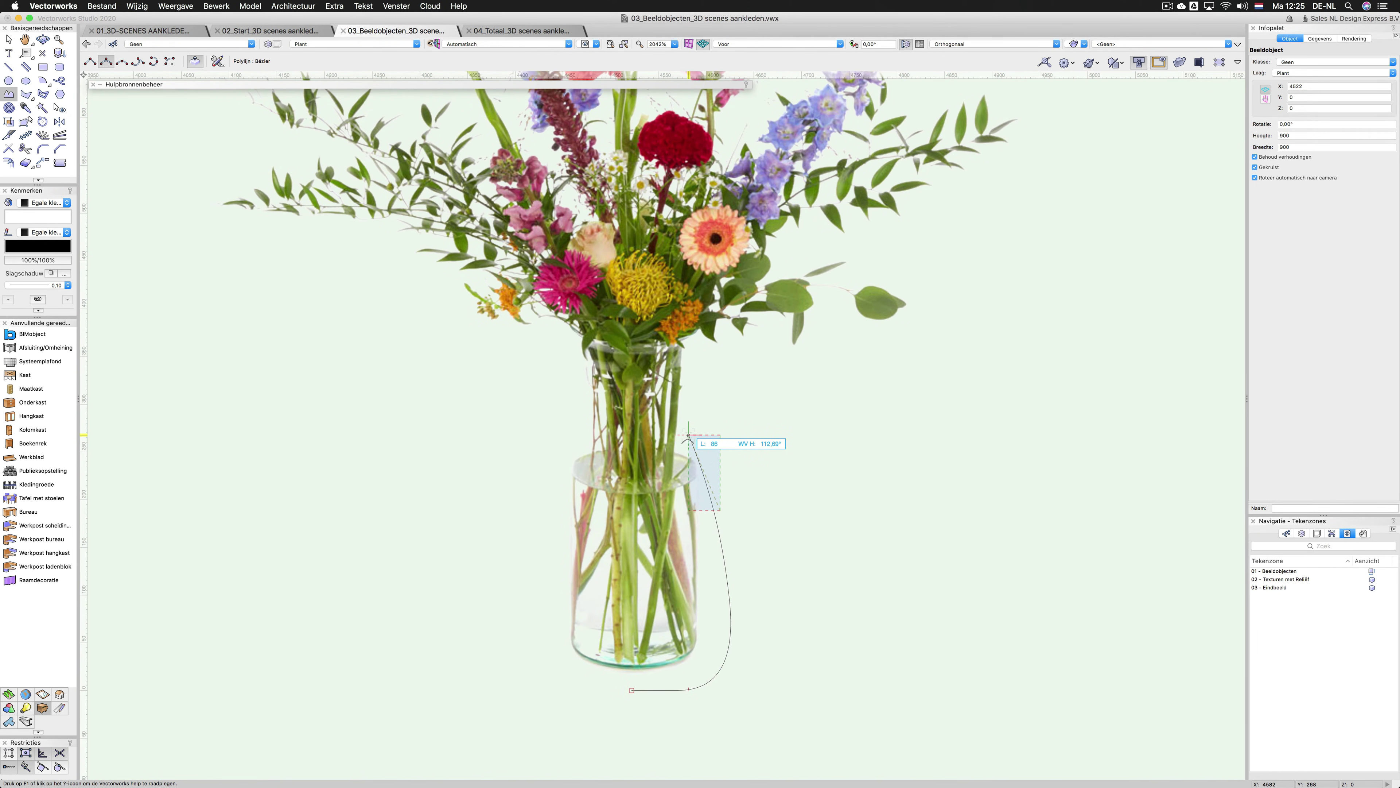
click(685, 426)
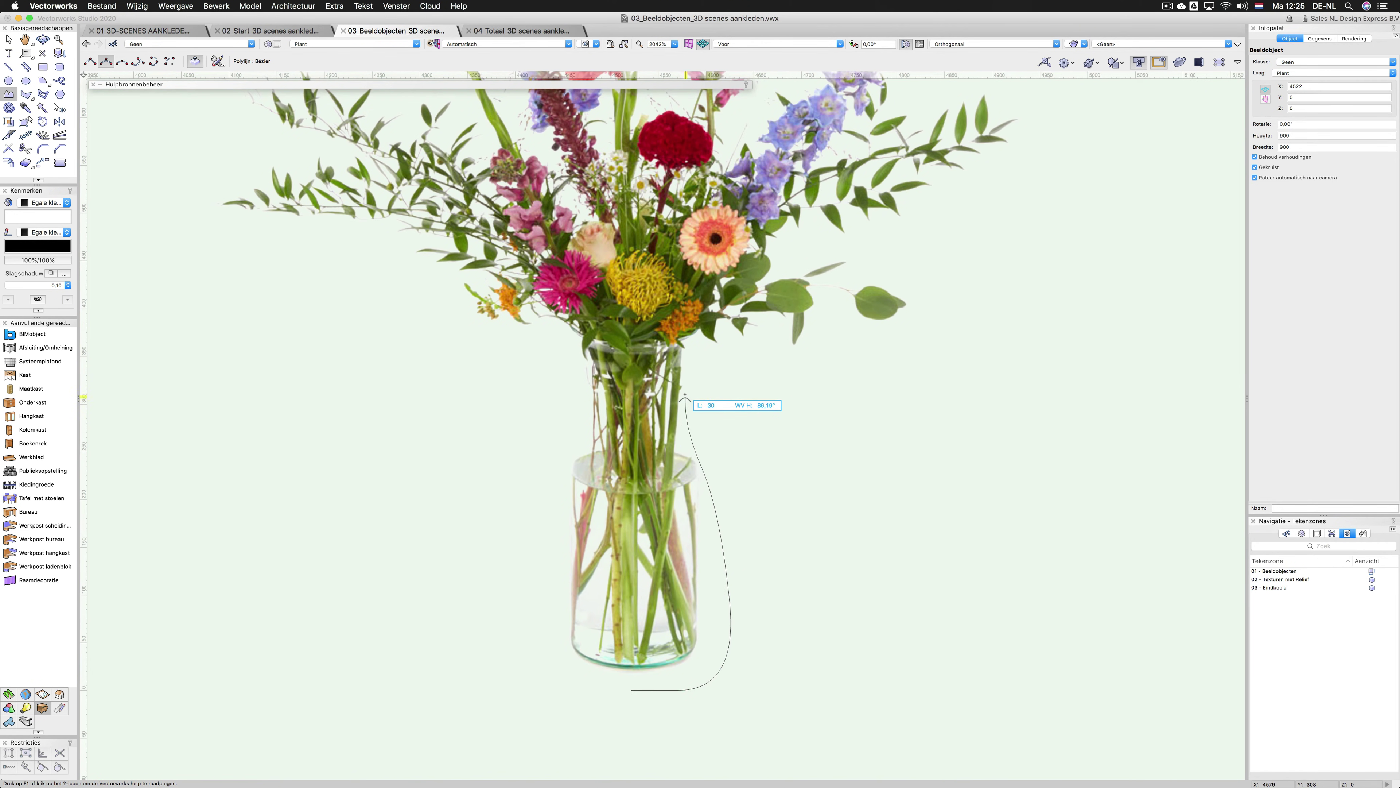
click(692, 351)
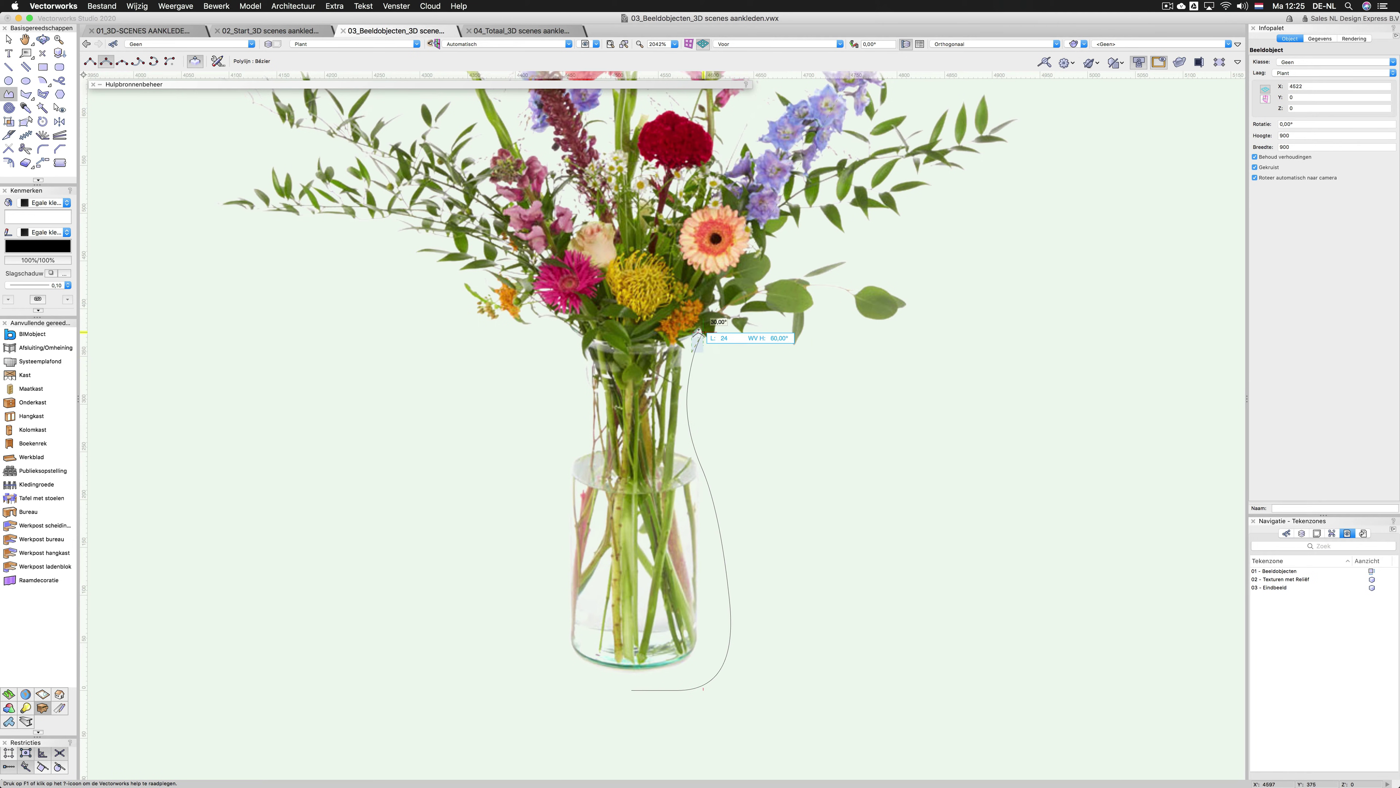
click(694, 327)
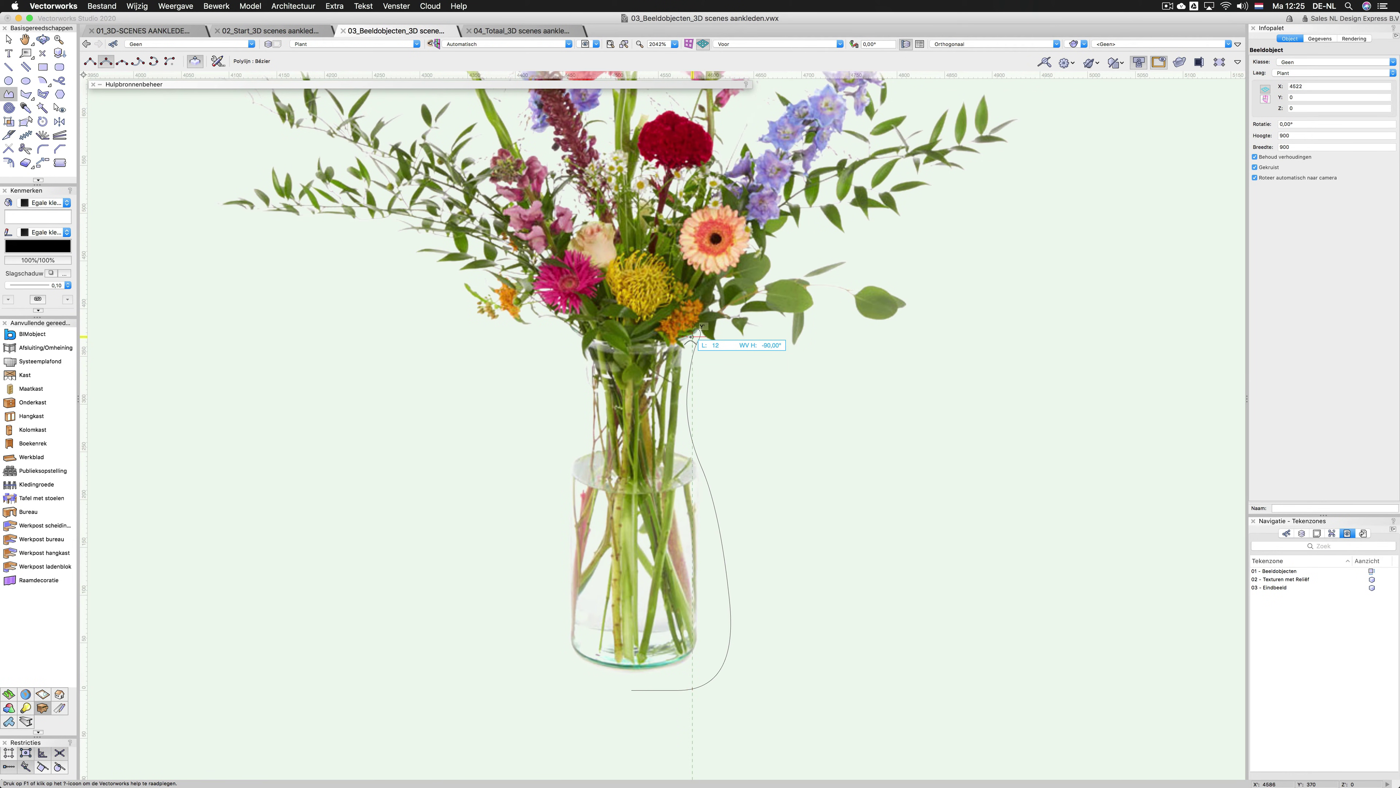
double_click(693, 335)
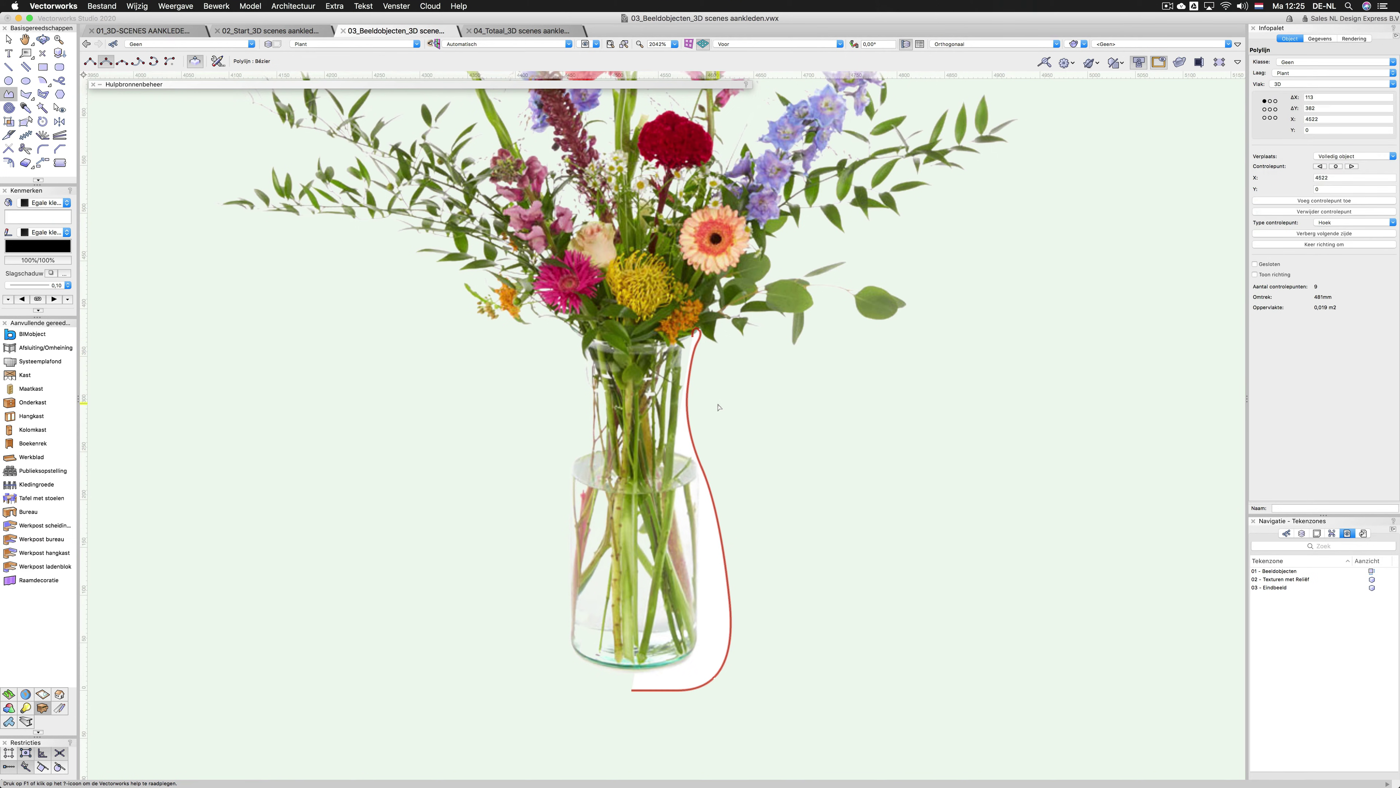
click(8, 40)
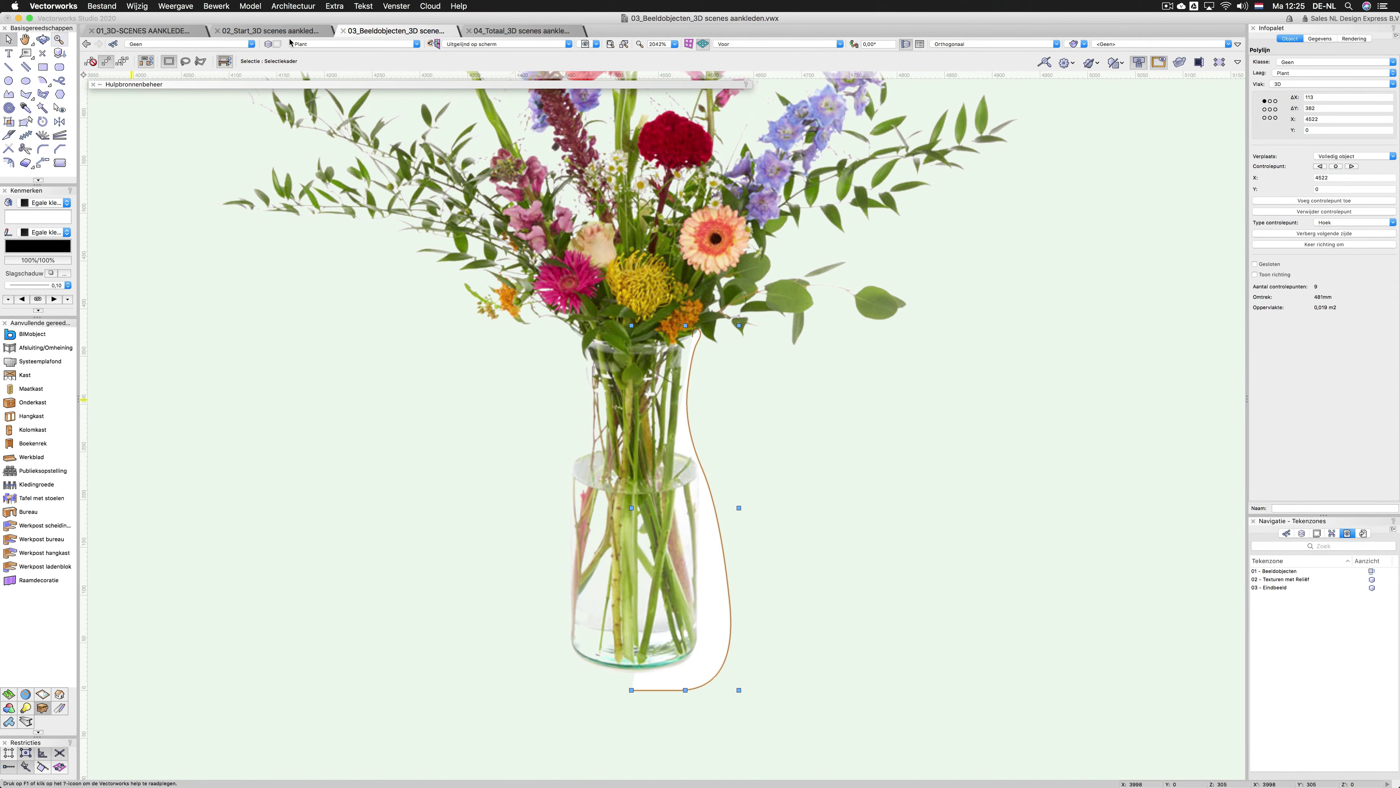
Step: Revolve the profile (Wenteling) through 360° with 5,62° segments to form a solid vase, and view it from an angle
click(238, 6)
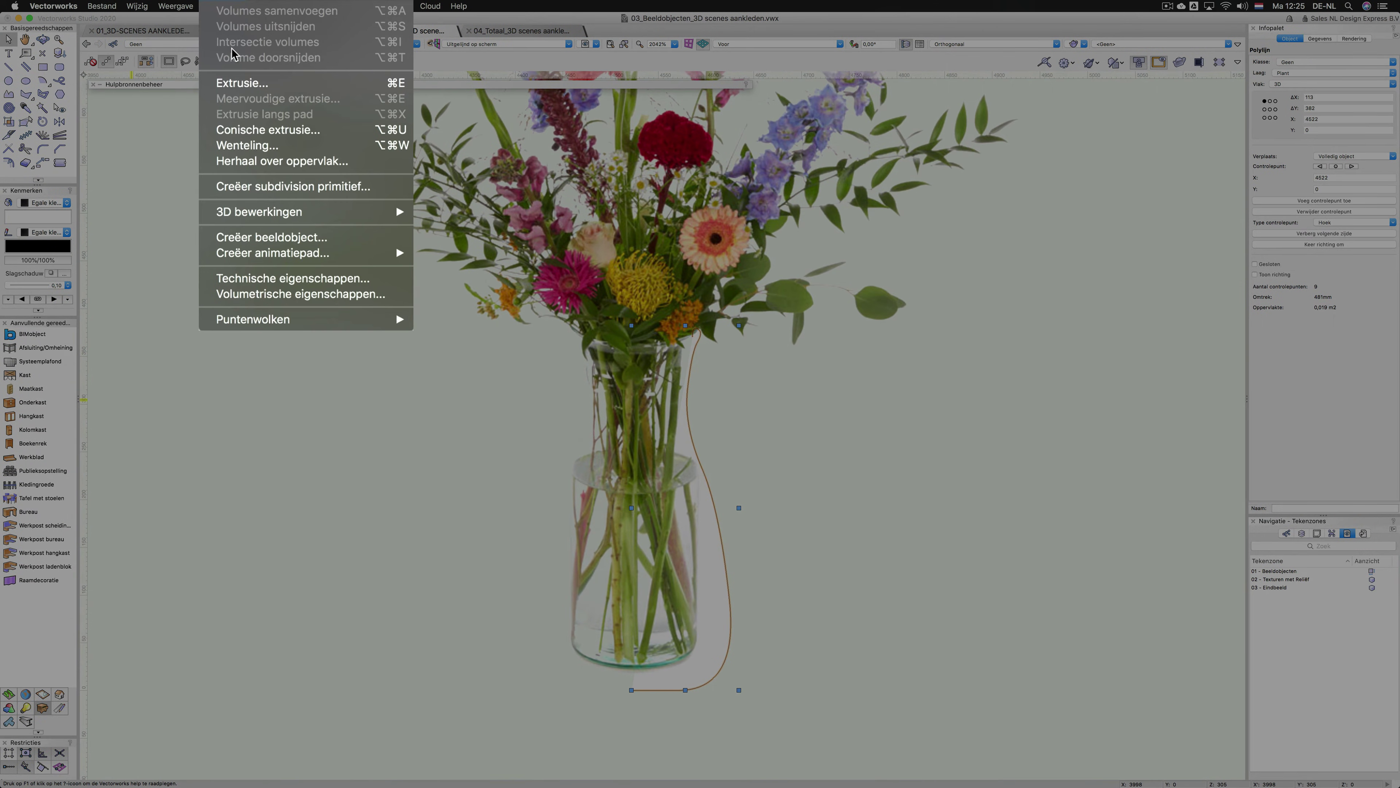
click(251, 147)
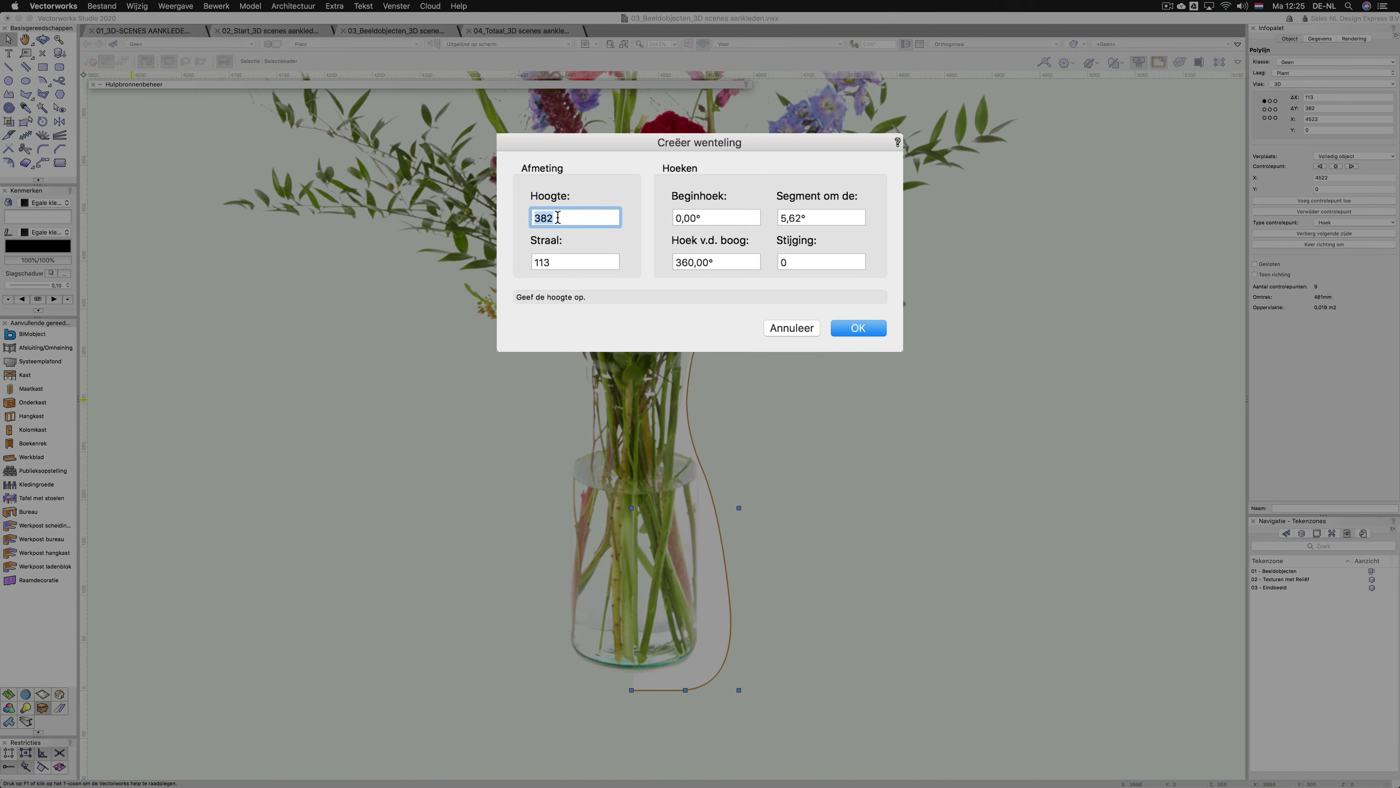
drag(663, 142, 844, 166)
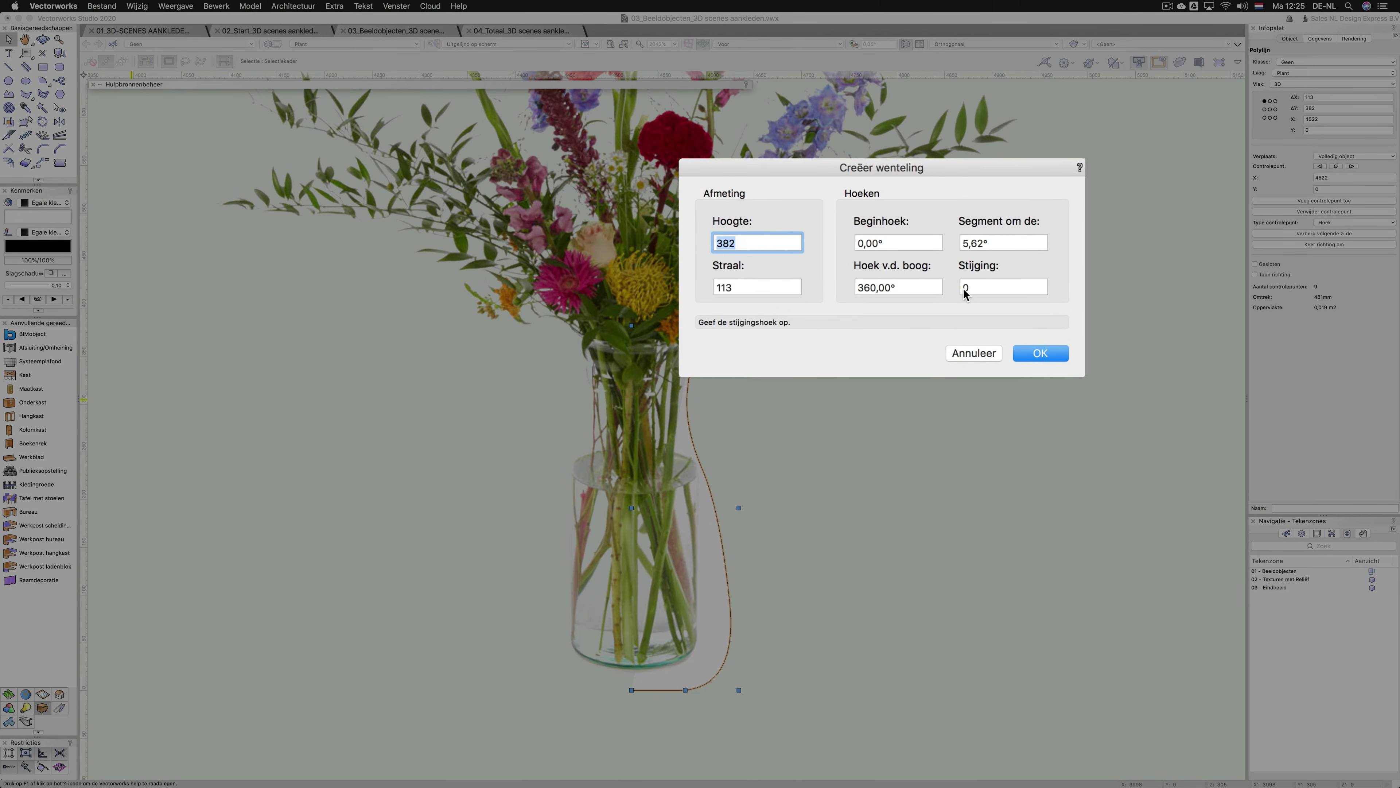
click(1033, 355)
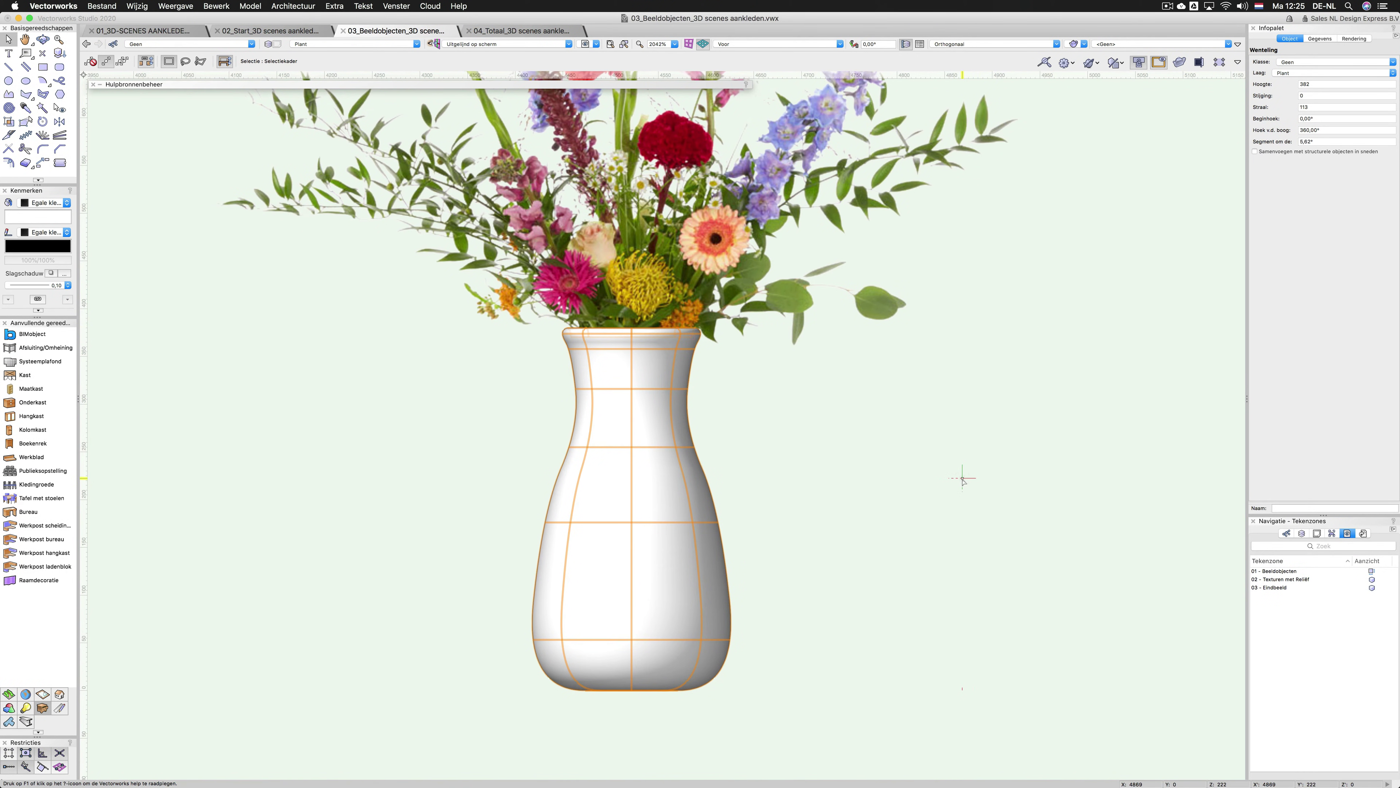
scroll(1005, 505, down, 1)
scroll(1005, 504, down, 10)
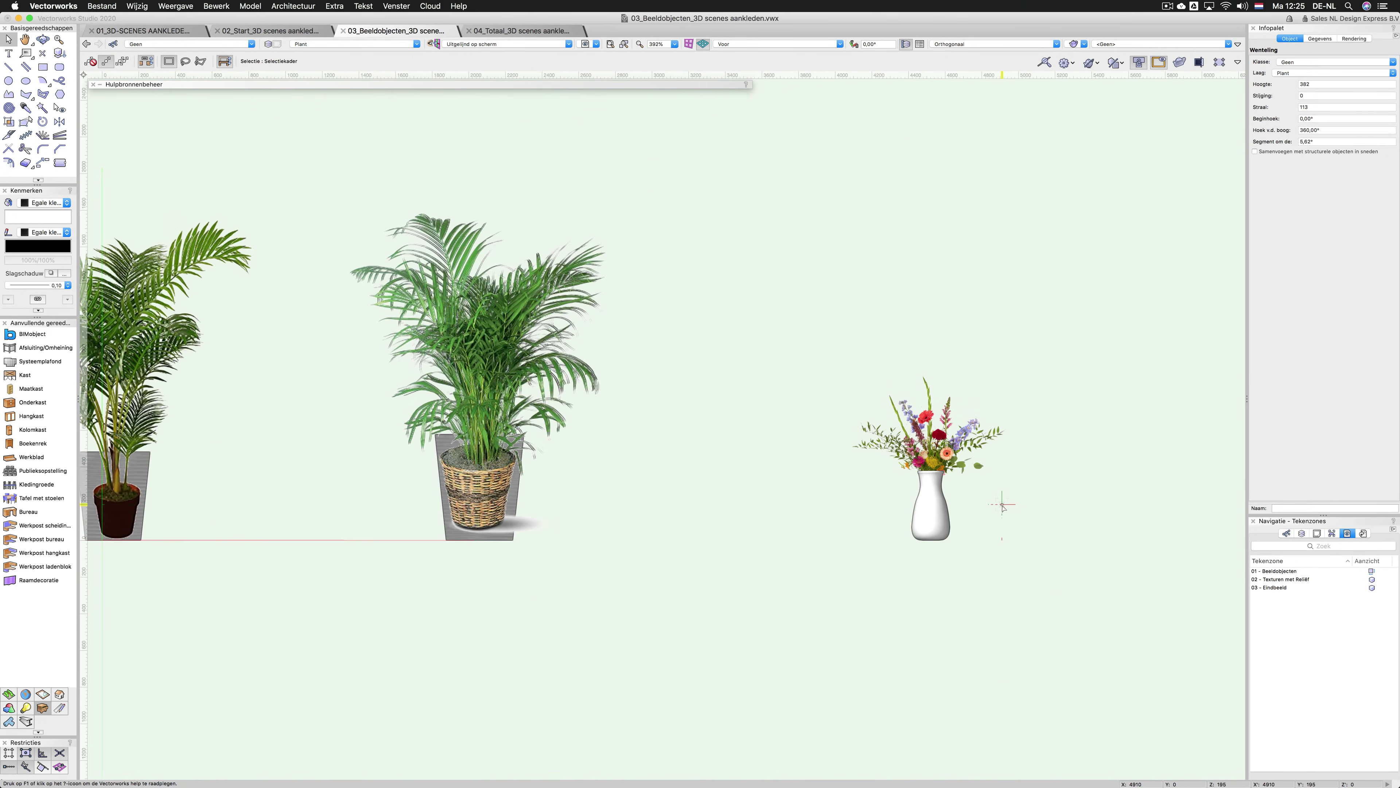
key(shift+c)
mouse_move(1040, 504)
mouse_down()
mouse_move(967, 552)
mouse_move(850, 532)
mouse_move(1110, 510)
mouse_move(1010, 518)
mouse_move(1016, 507)
mouse_up()
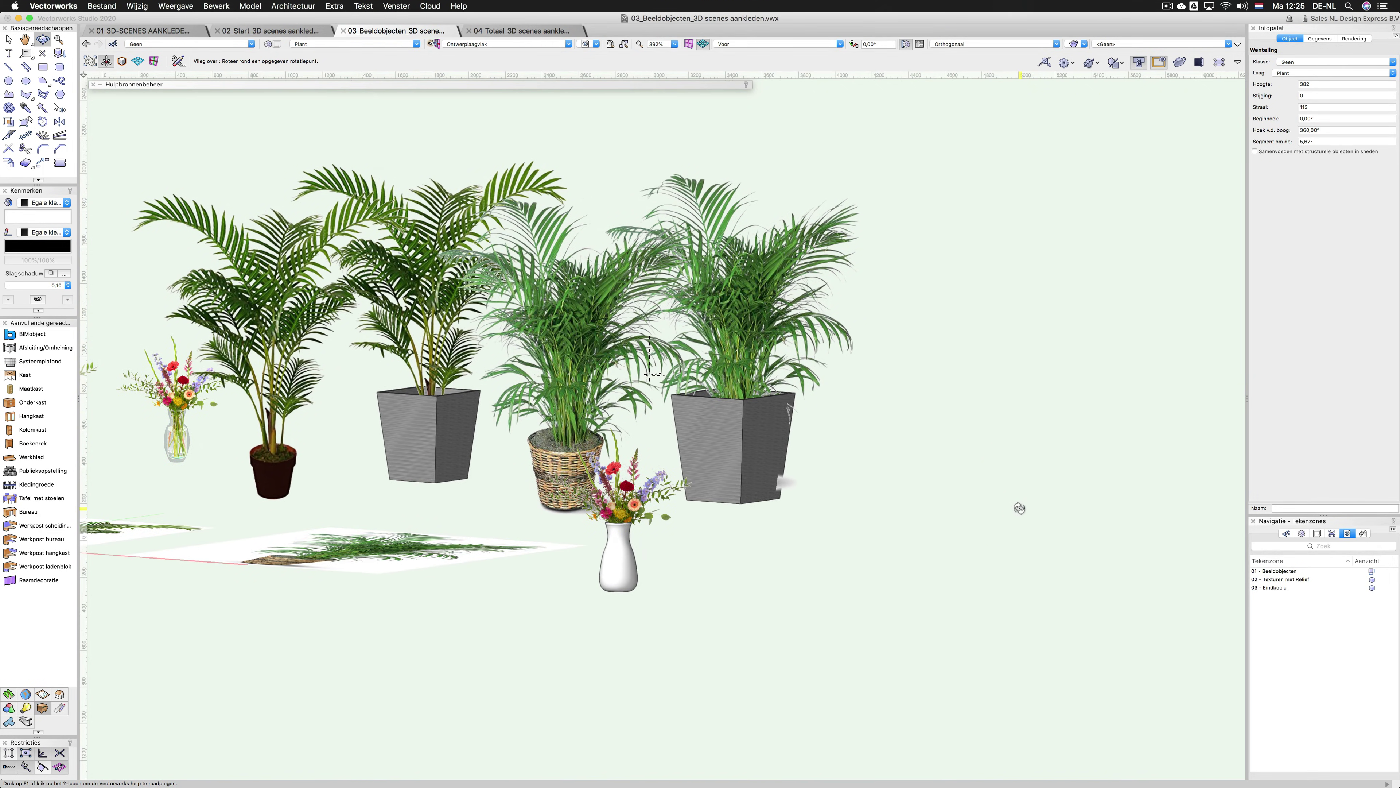
key(x)
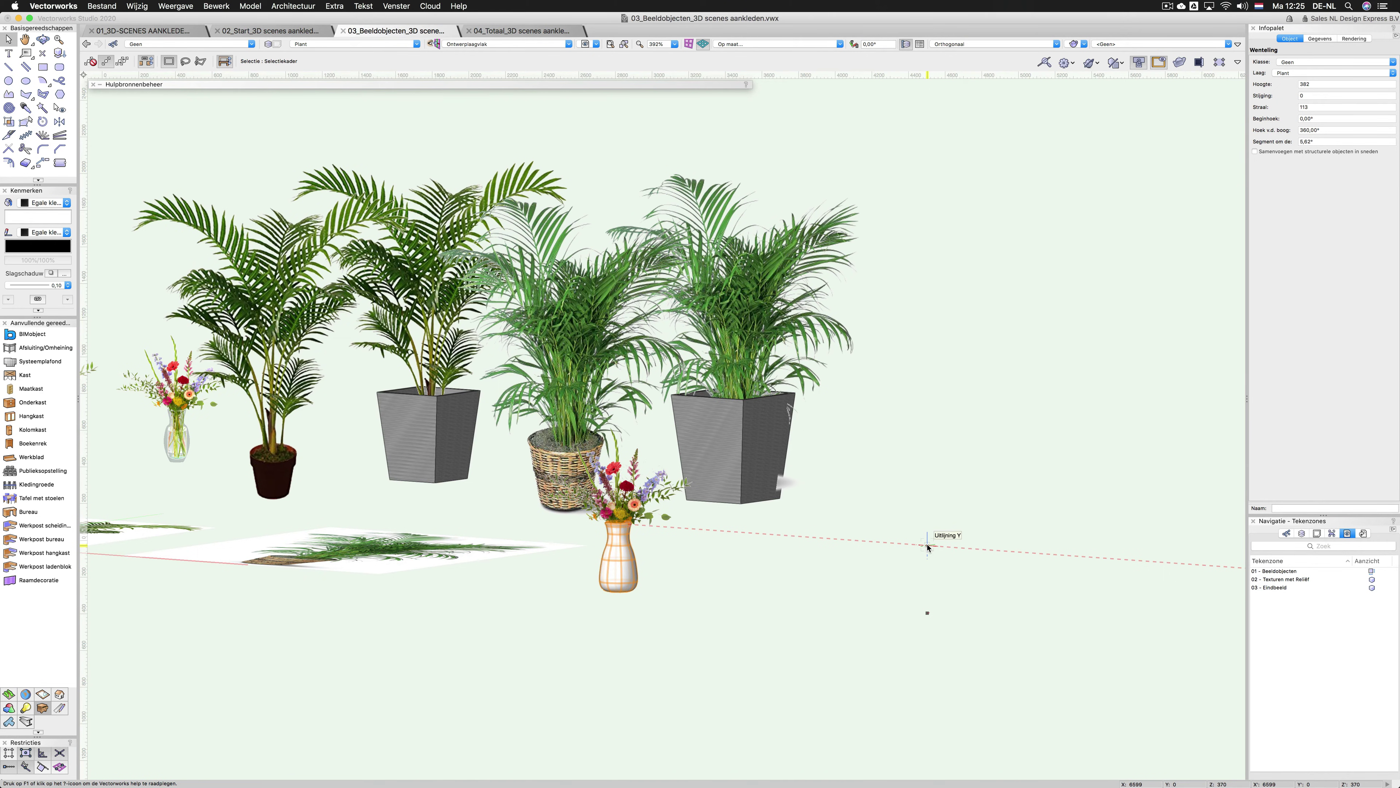
Step: Return to 2D plan view and start a new image prop from the imported tree image 063673fbd...afba257.jpg in the 01_Beeldobjecten folder
key(F5)
scroll(915, 559, down, 3)
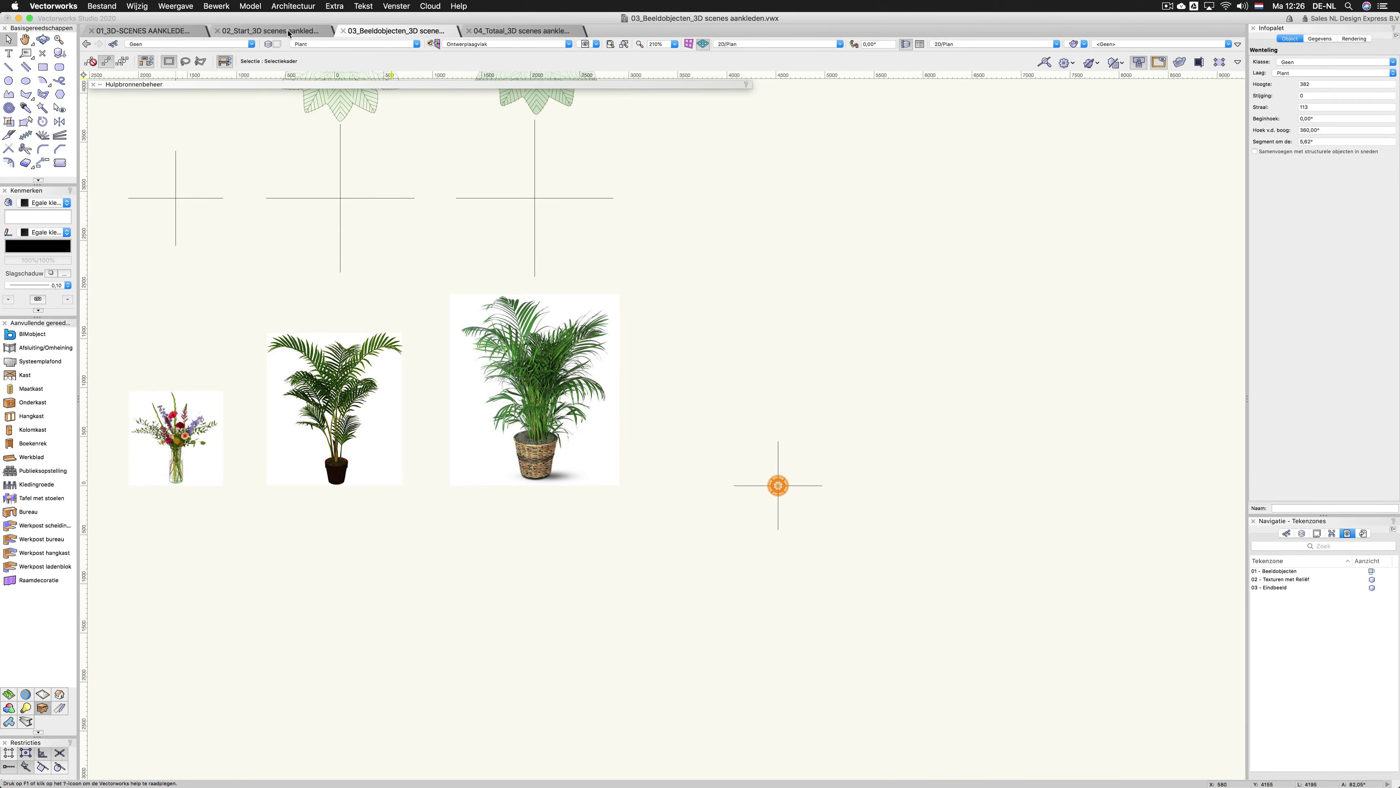
click(251, 6)
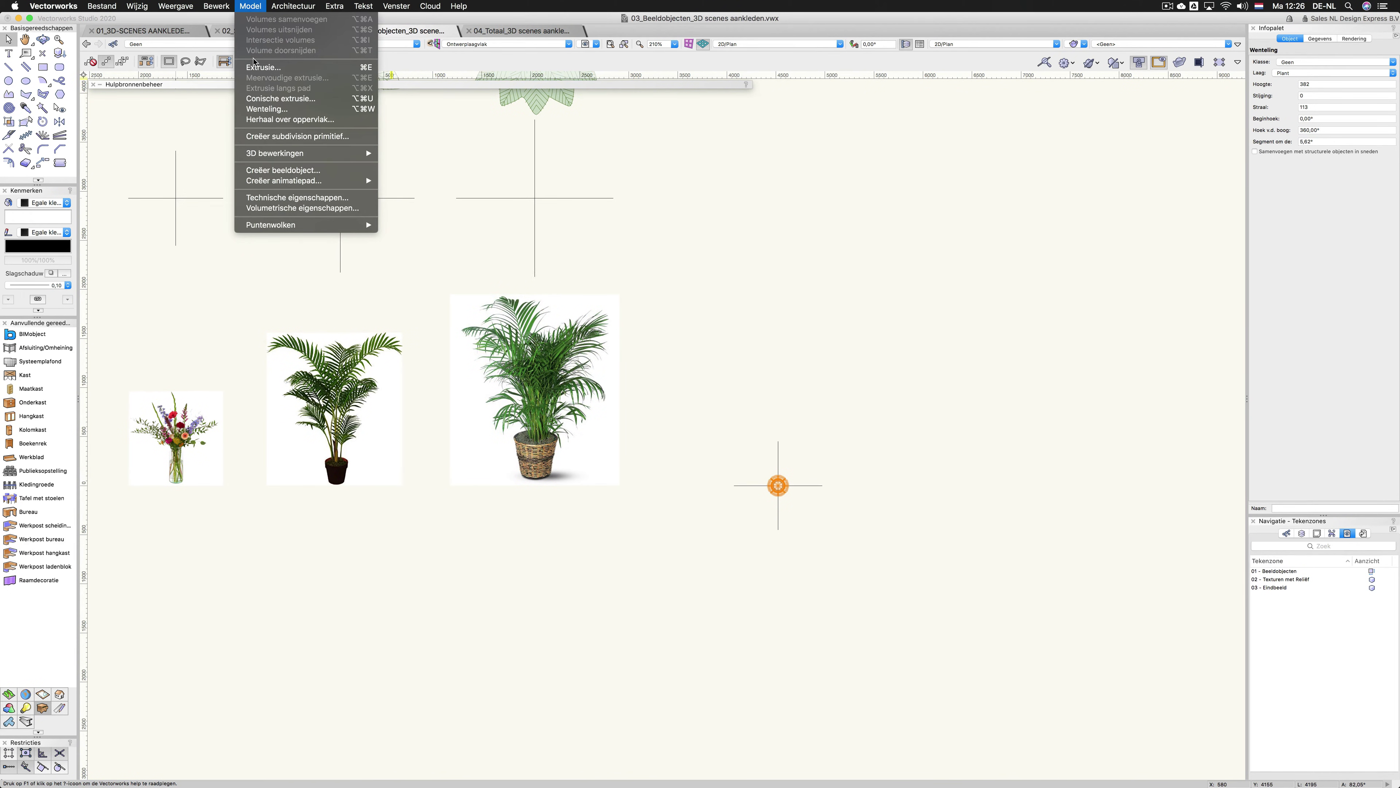
click(287, 172)
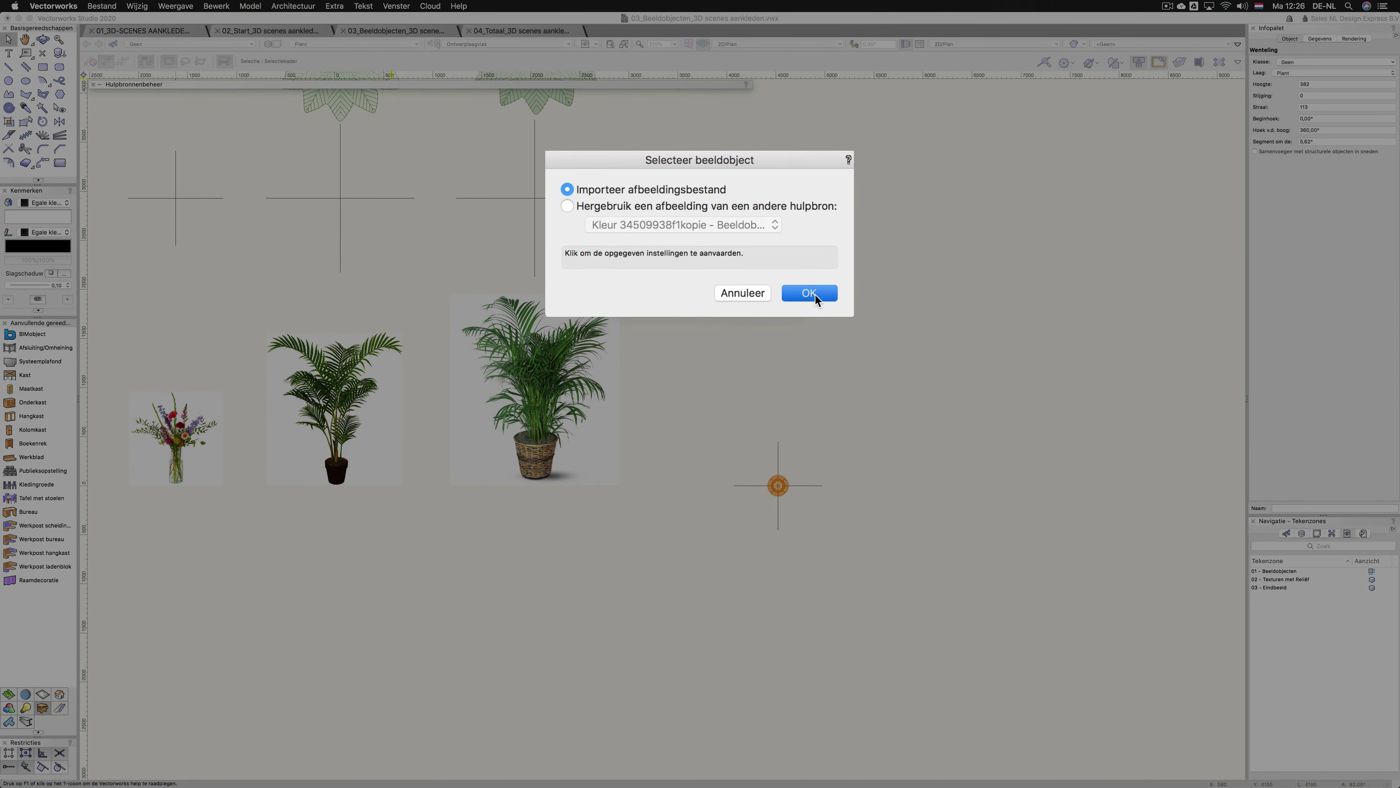
click(814, 293)
click(511, 58)
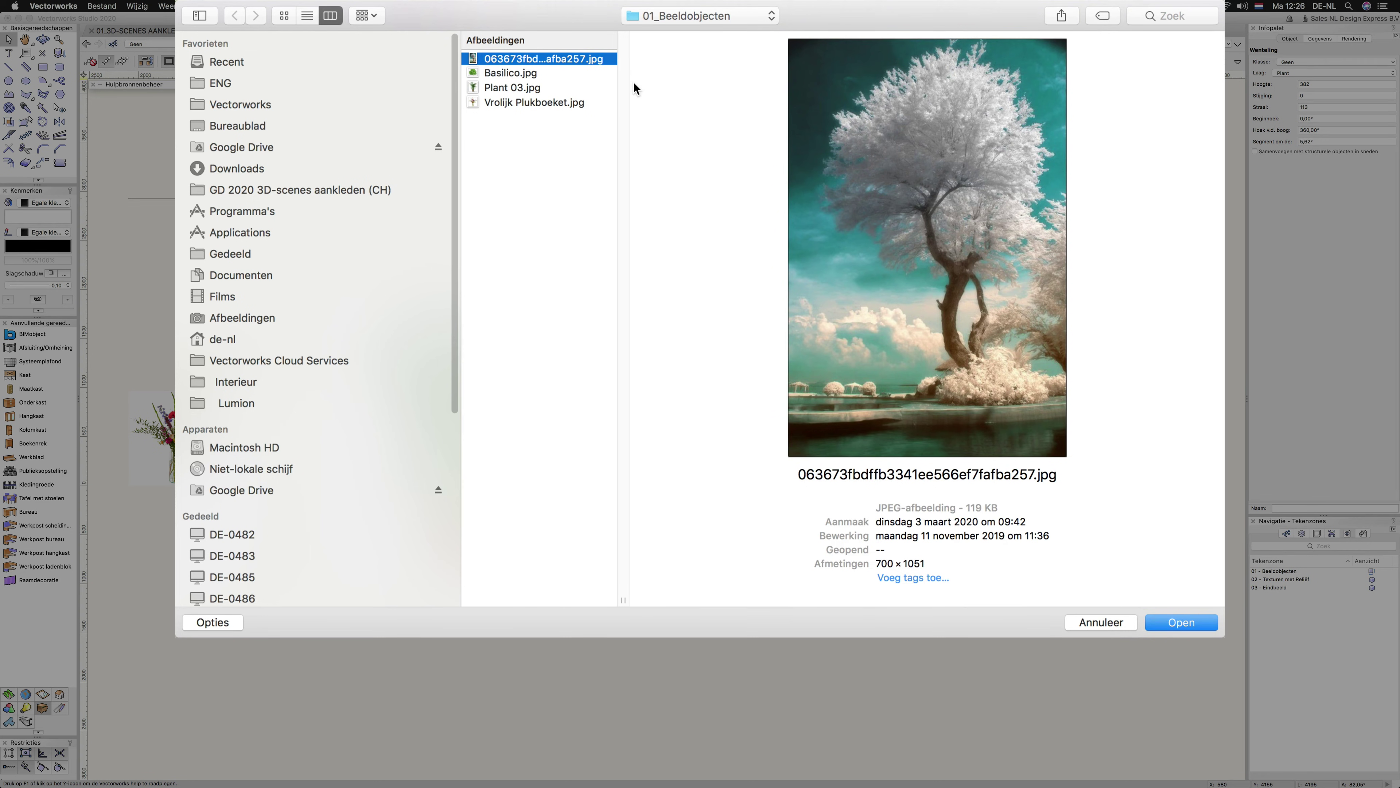
click(1198, 620)
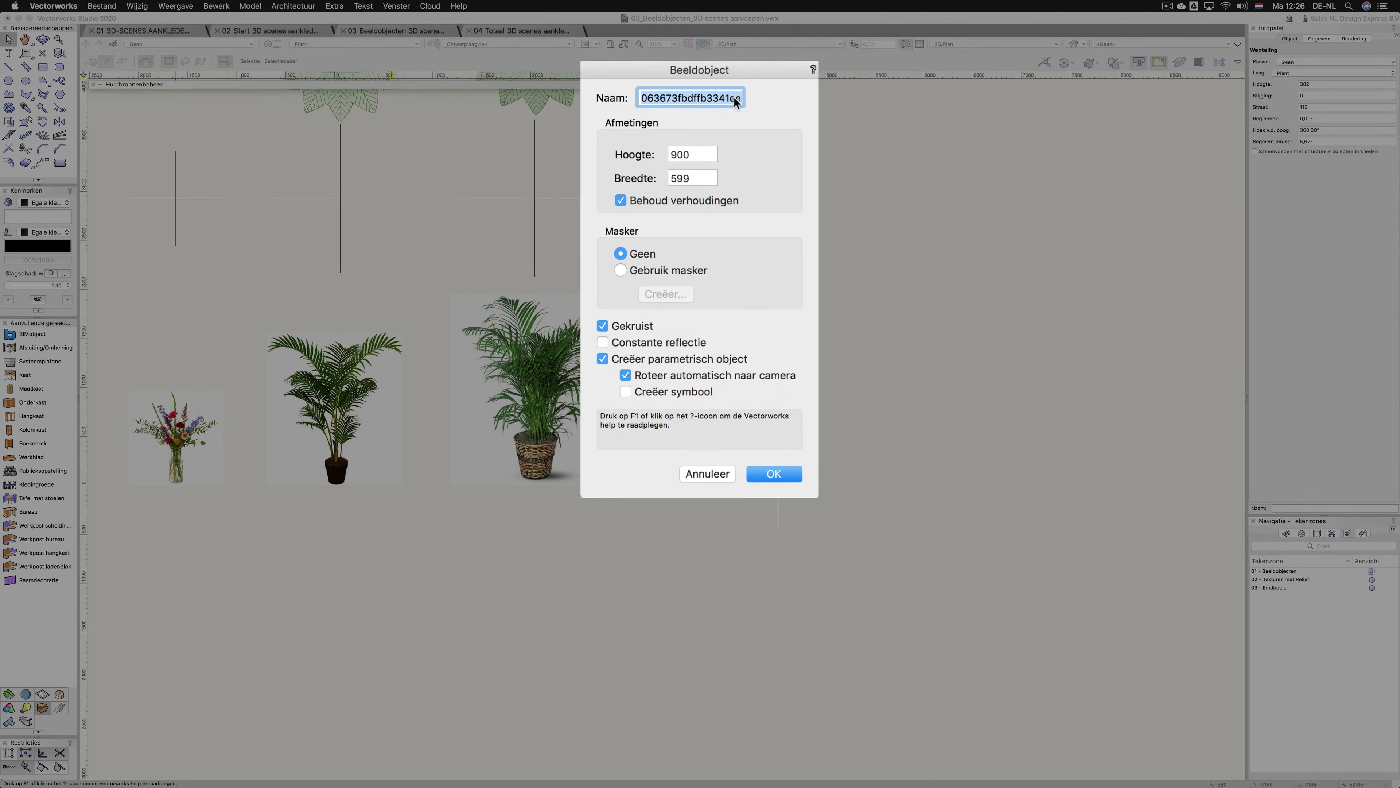
Step: Set the tree image prop's width to 1000 with proportions kept, turn off Gekruist and Roteer automatisch naar camera, and create it
double_click(691, 177)
text(1000)
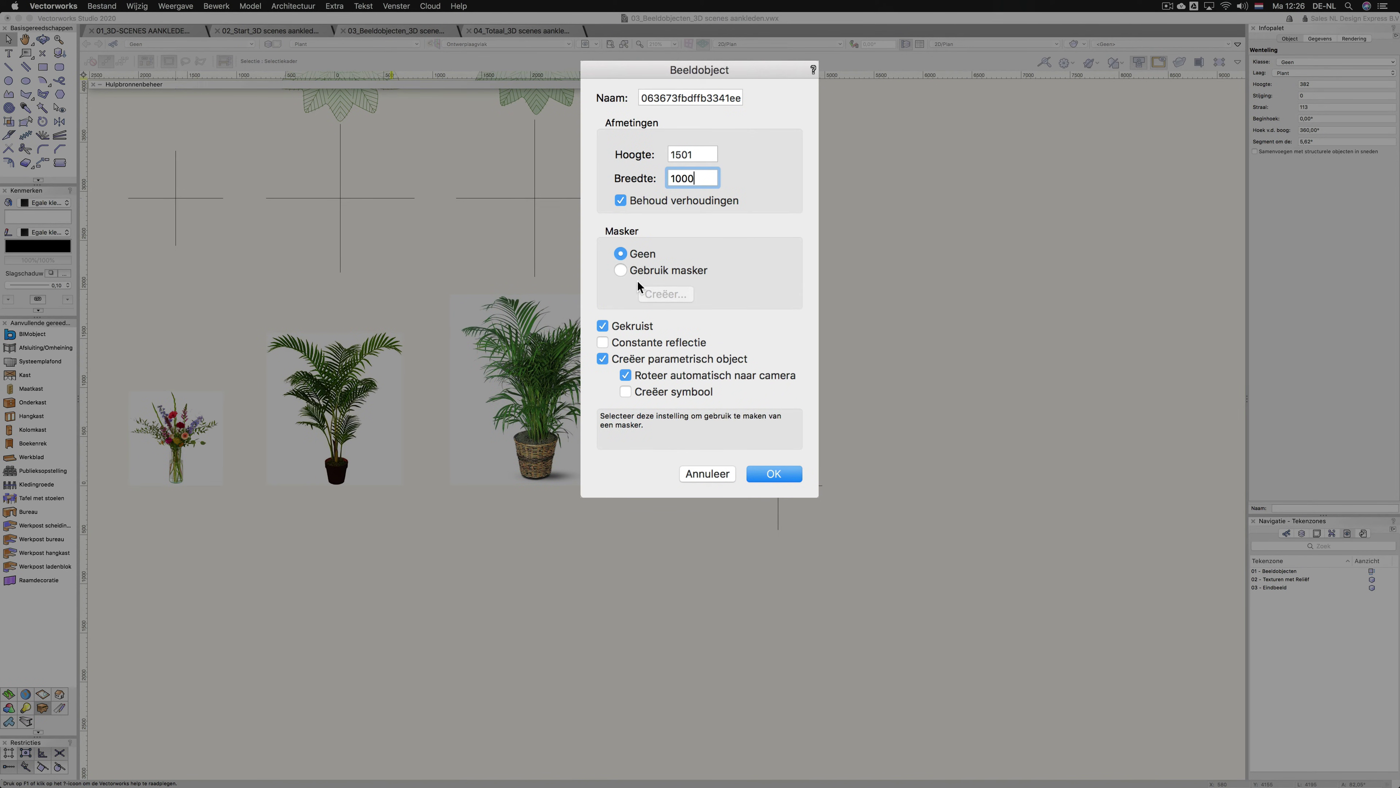
click(603, 326)
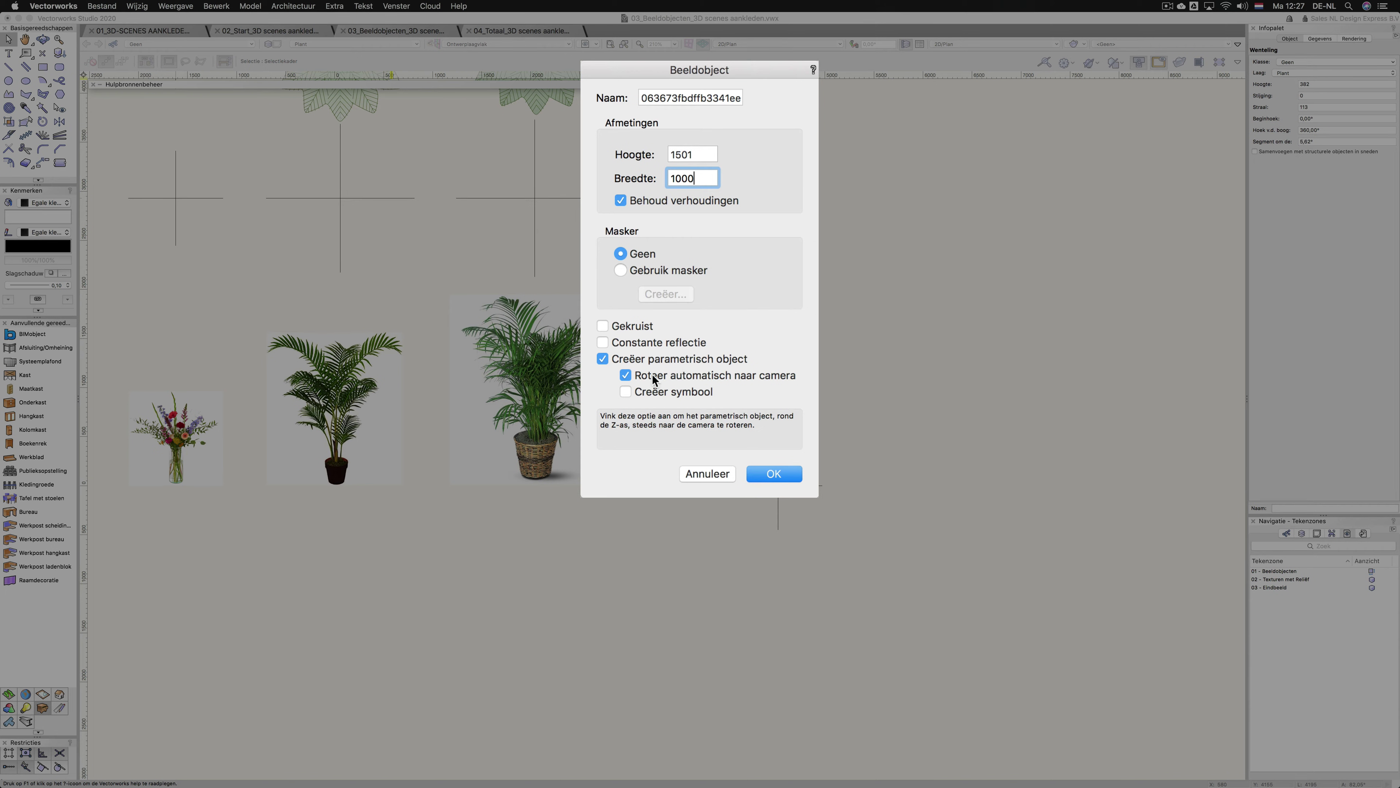
click(627, 376)
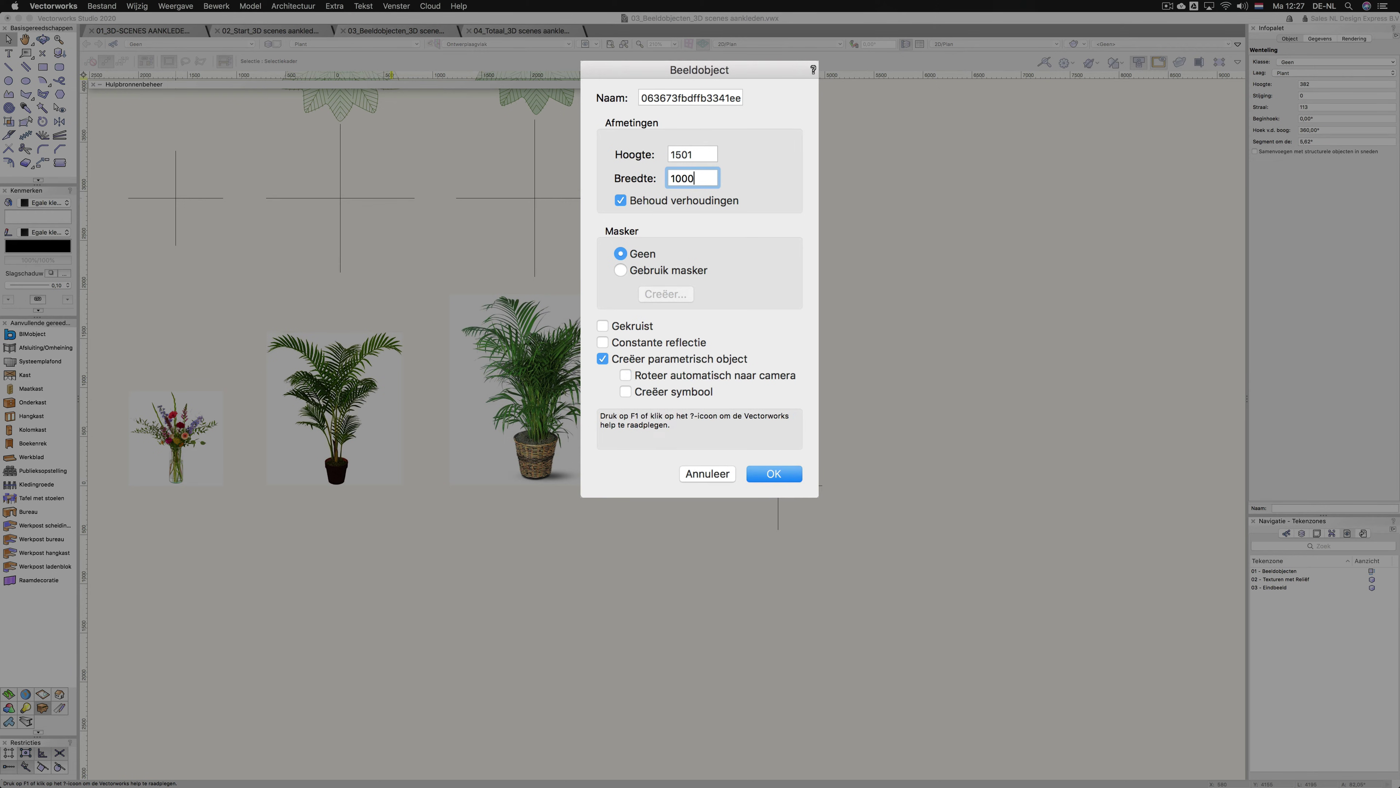
click(787, 476)
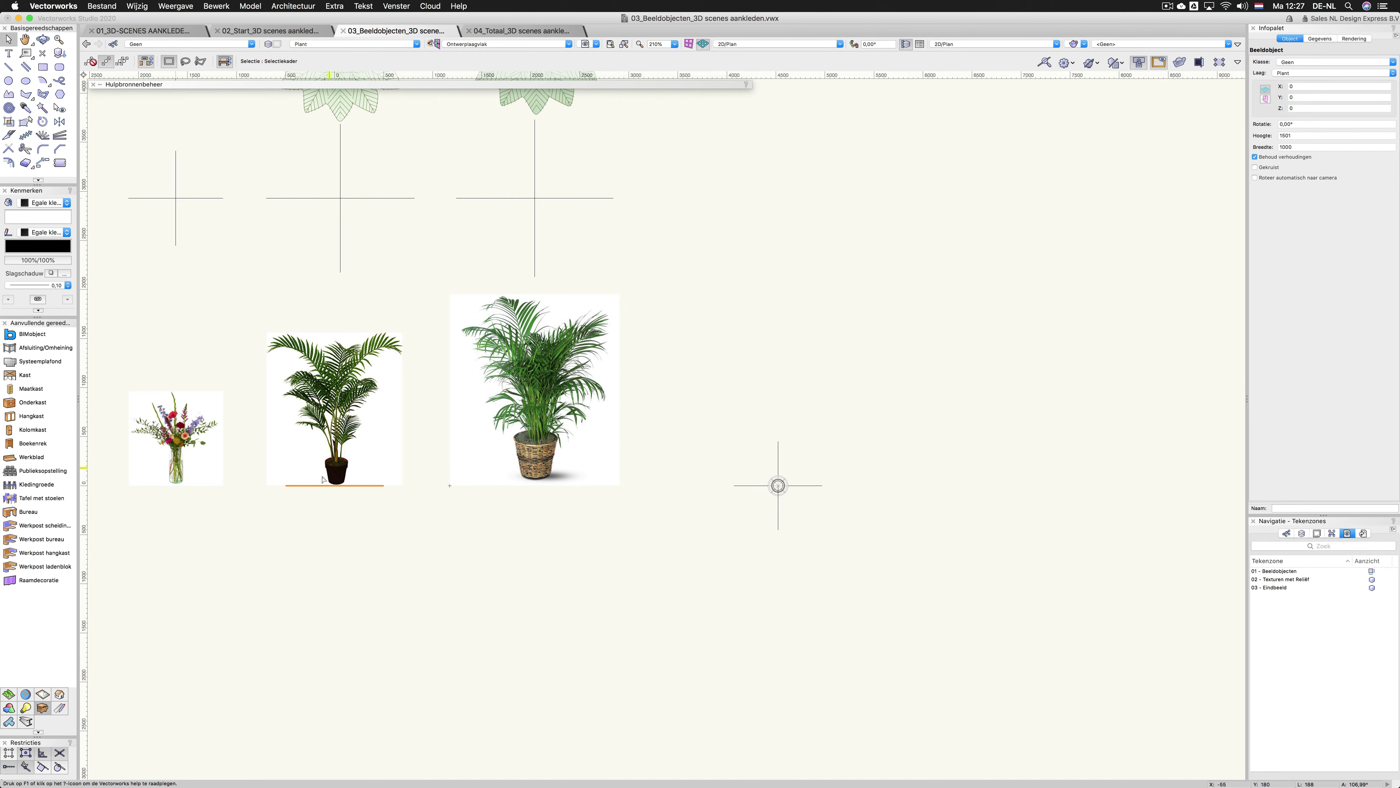
Step: Move the tree image prop horizontally past the plant images to about X 6390 and view it in 3D from an angle
mouse_move(335, 485)
mouse_down()
mouse_move(464, 498)
mouse_move(961, 485)
mouse_up()
key(KP_3)
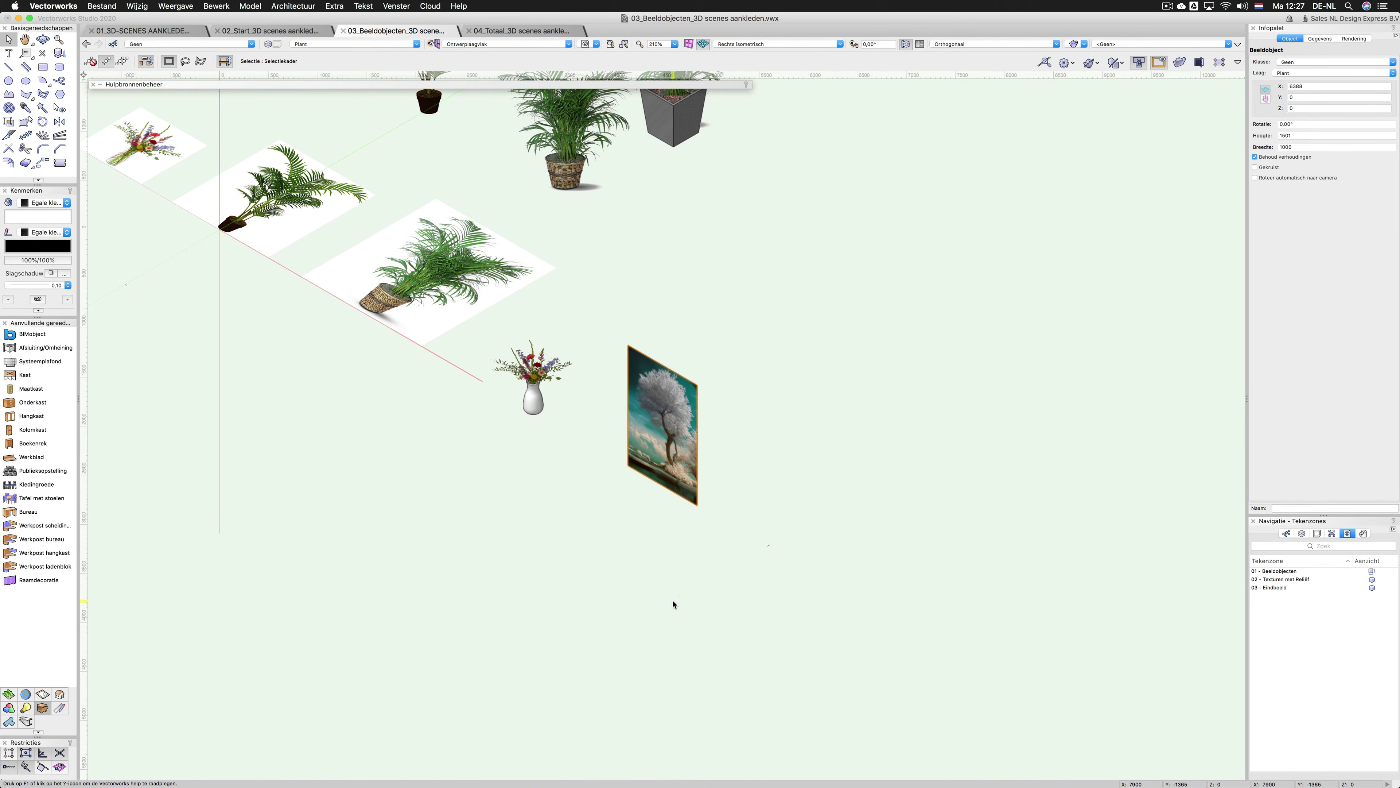
key(shift+c)
drag(673, 601, 703, 591)
key(x)
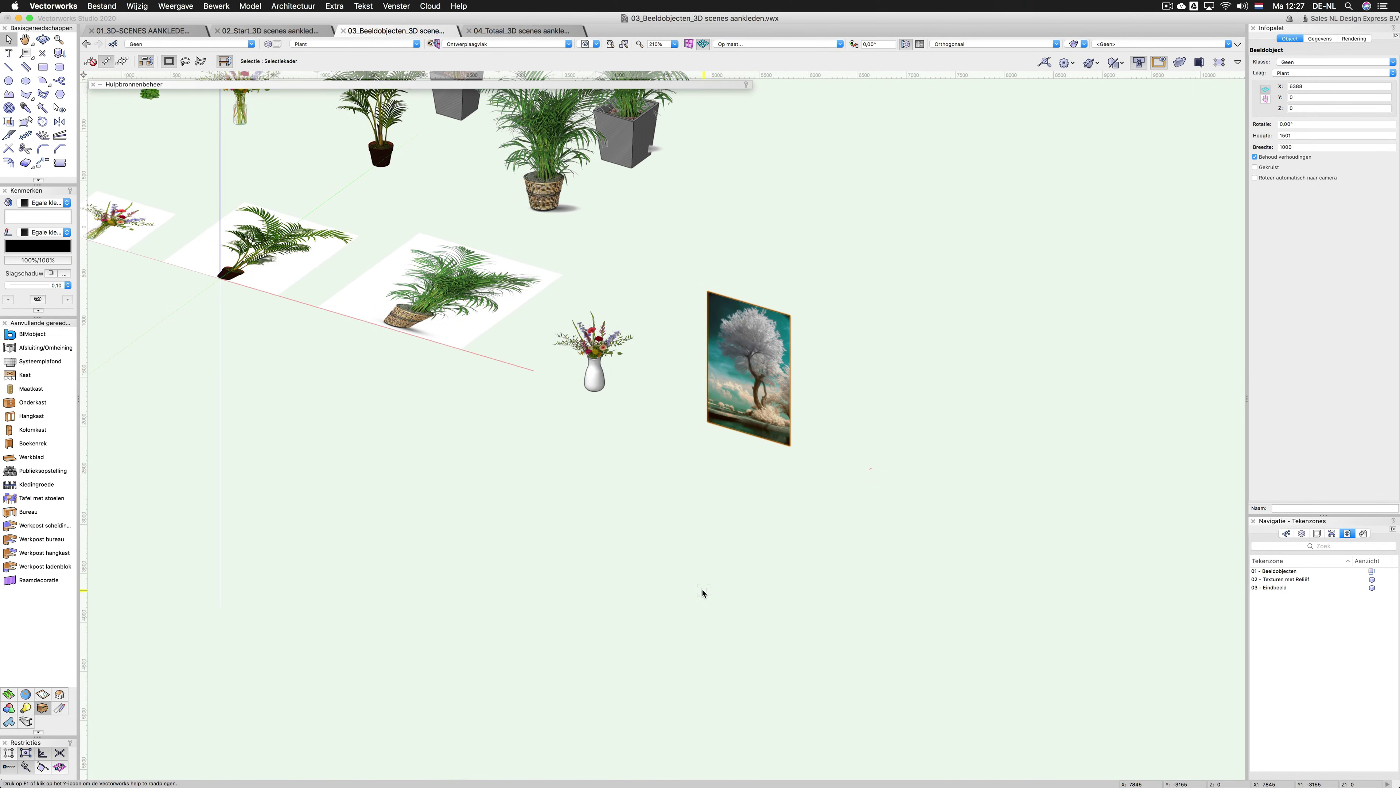
scroll(794, 356, up, 5)
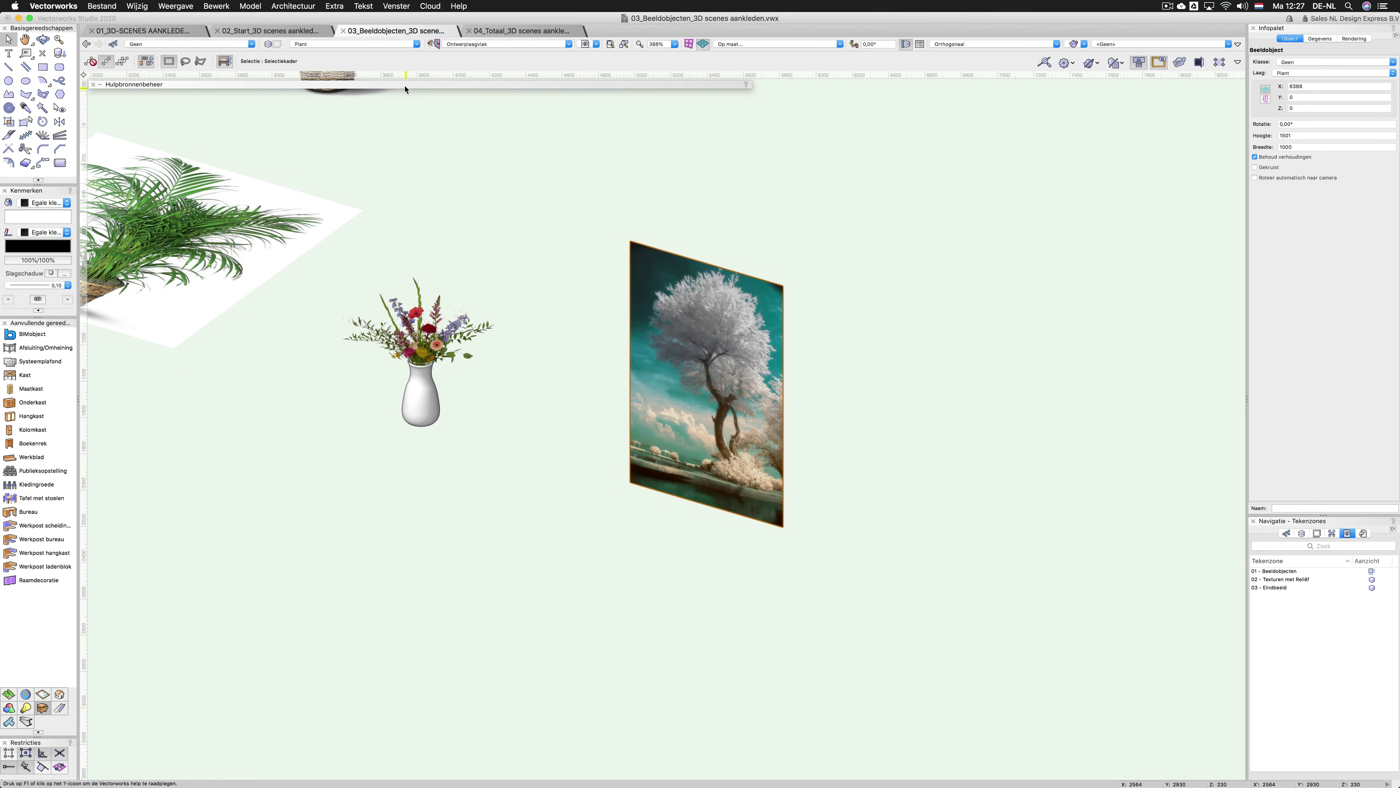
Step: Edit the tree image's Beeldobject texture from the current document's resources and set its Reflectie shader to Plastiek
mouse_move(405, 89)
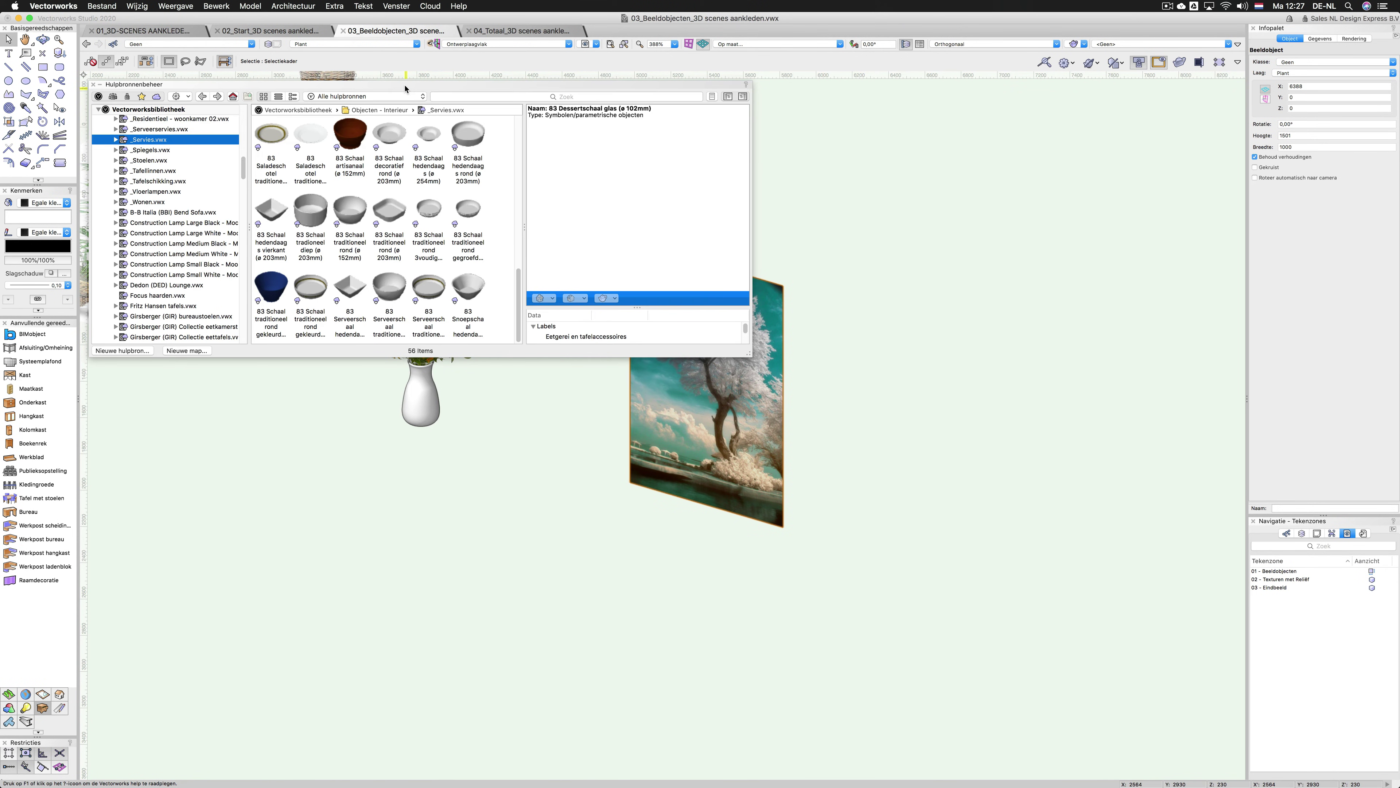
click(232, 98)
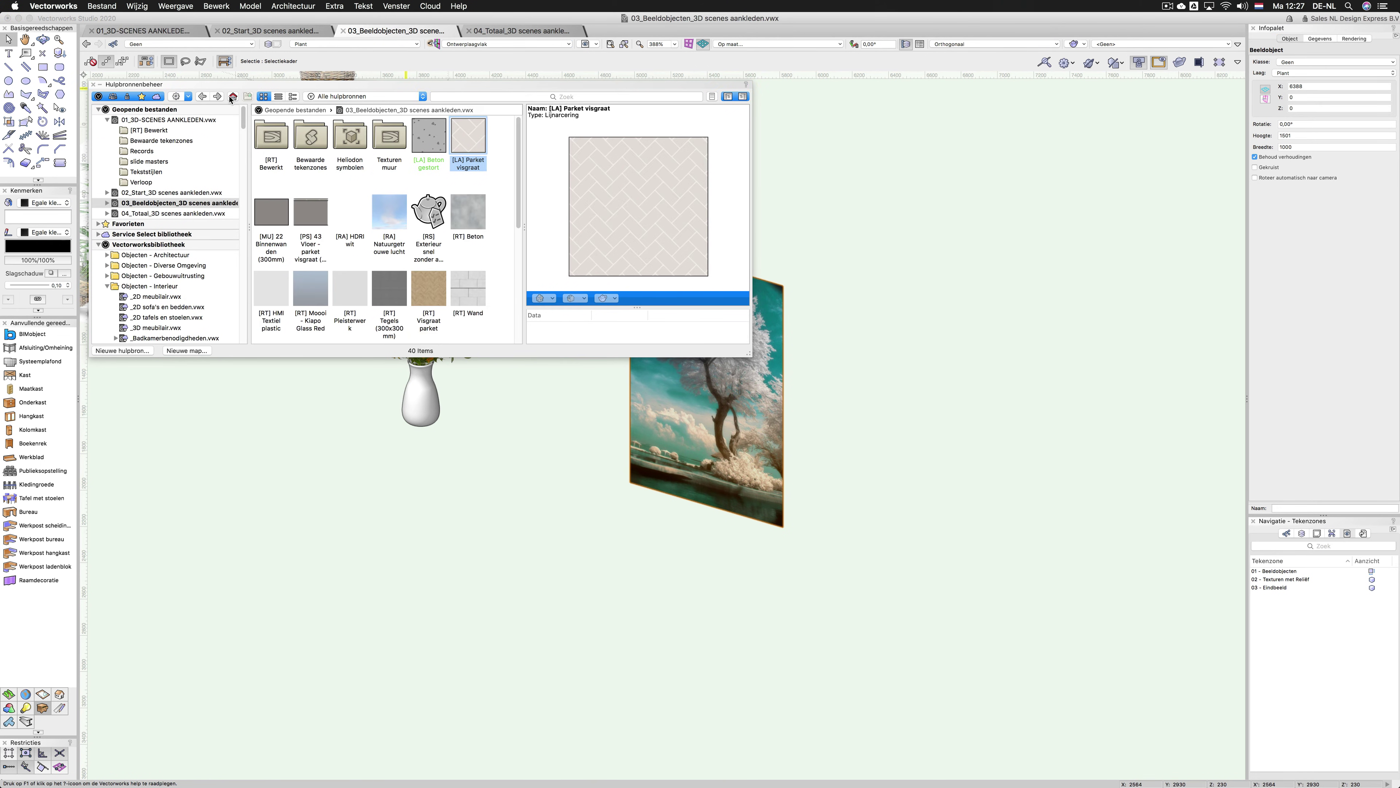
scroll(431, 212, down, 3)
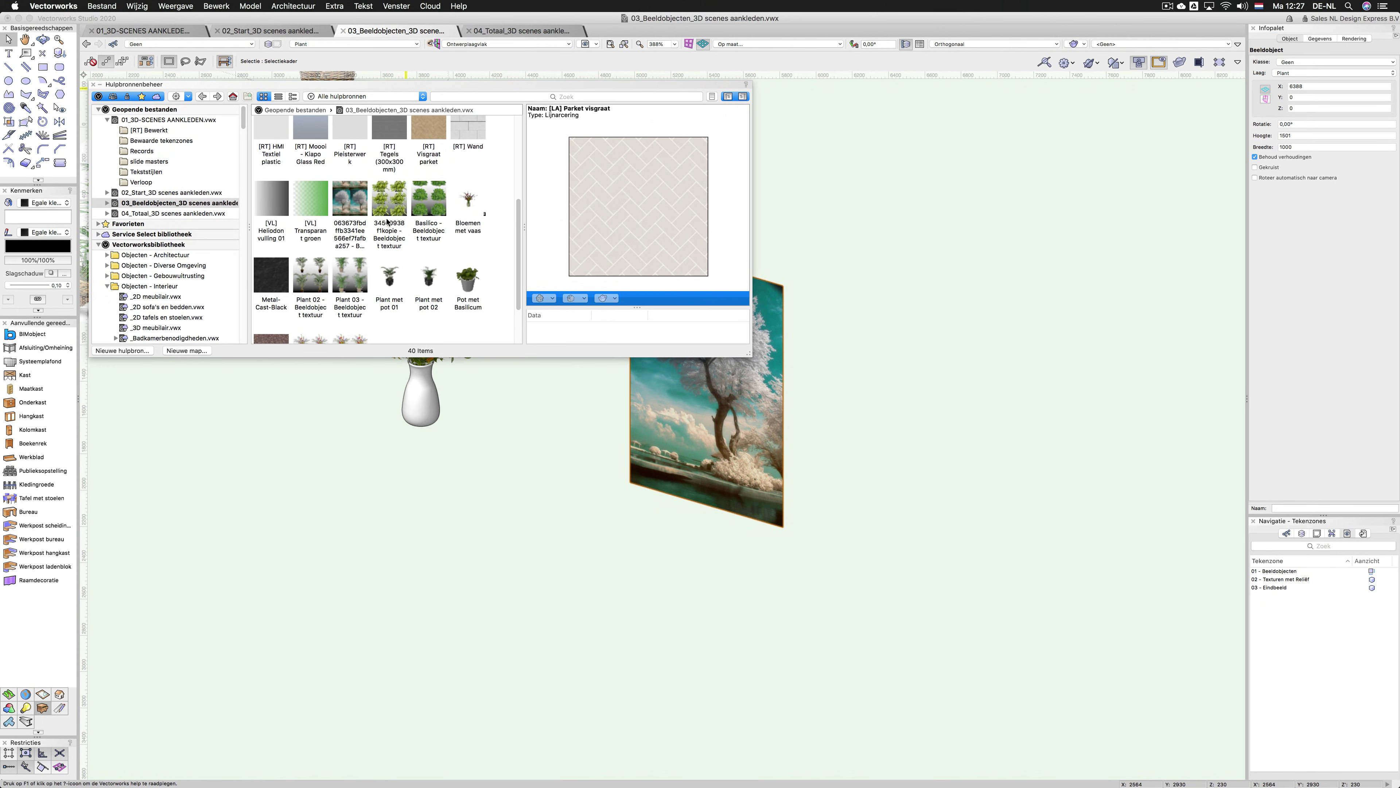
right_click(353, 205)
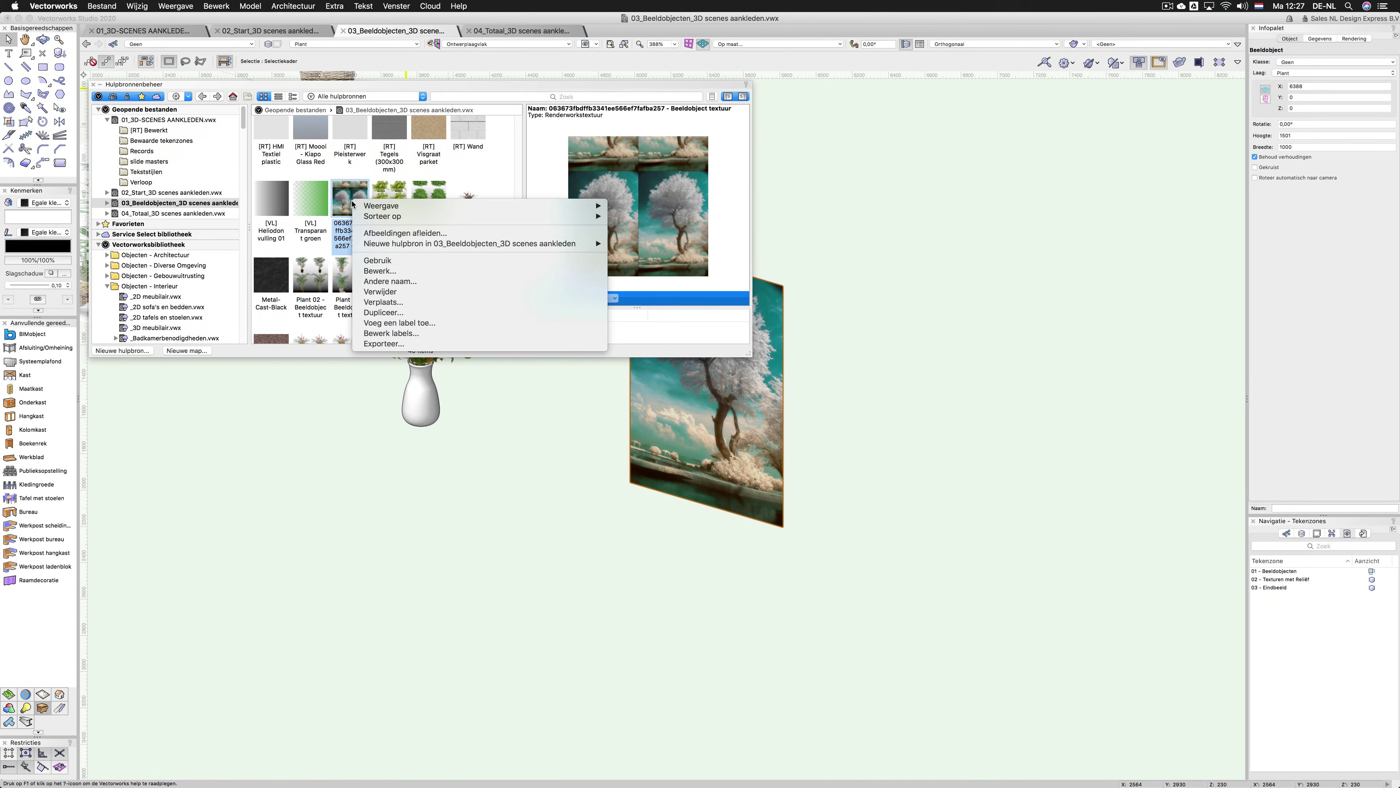
click(390, 271)
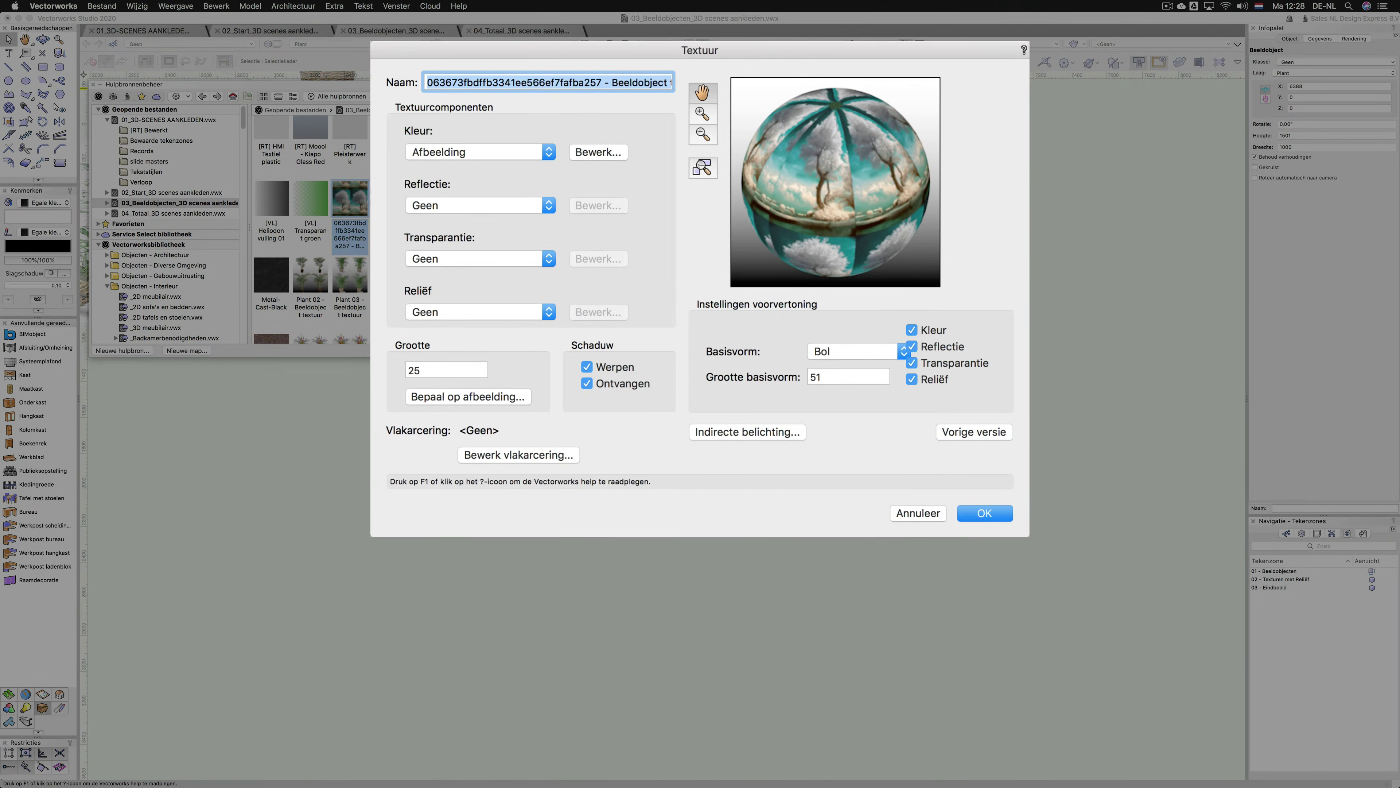
click(476, 207)
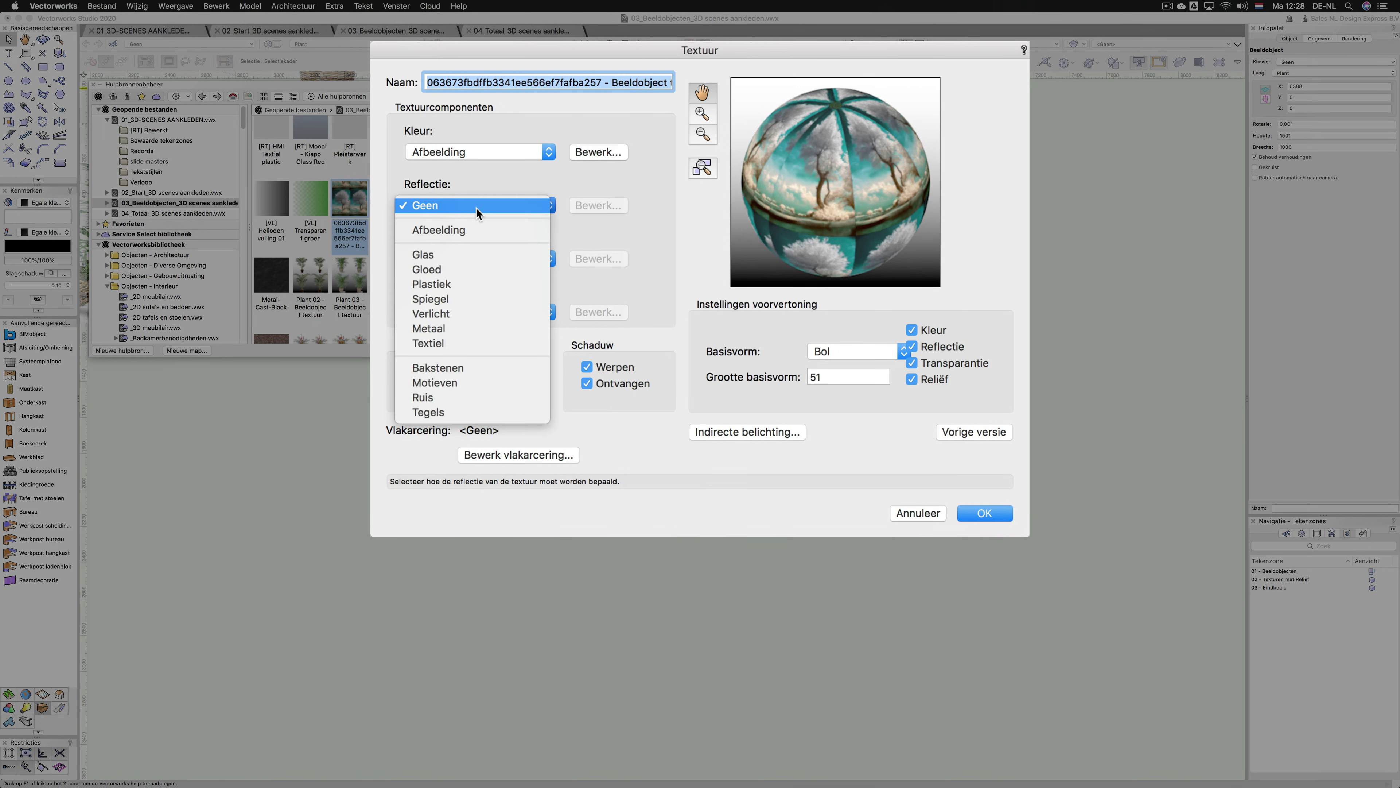
click(460, 285)
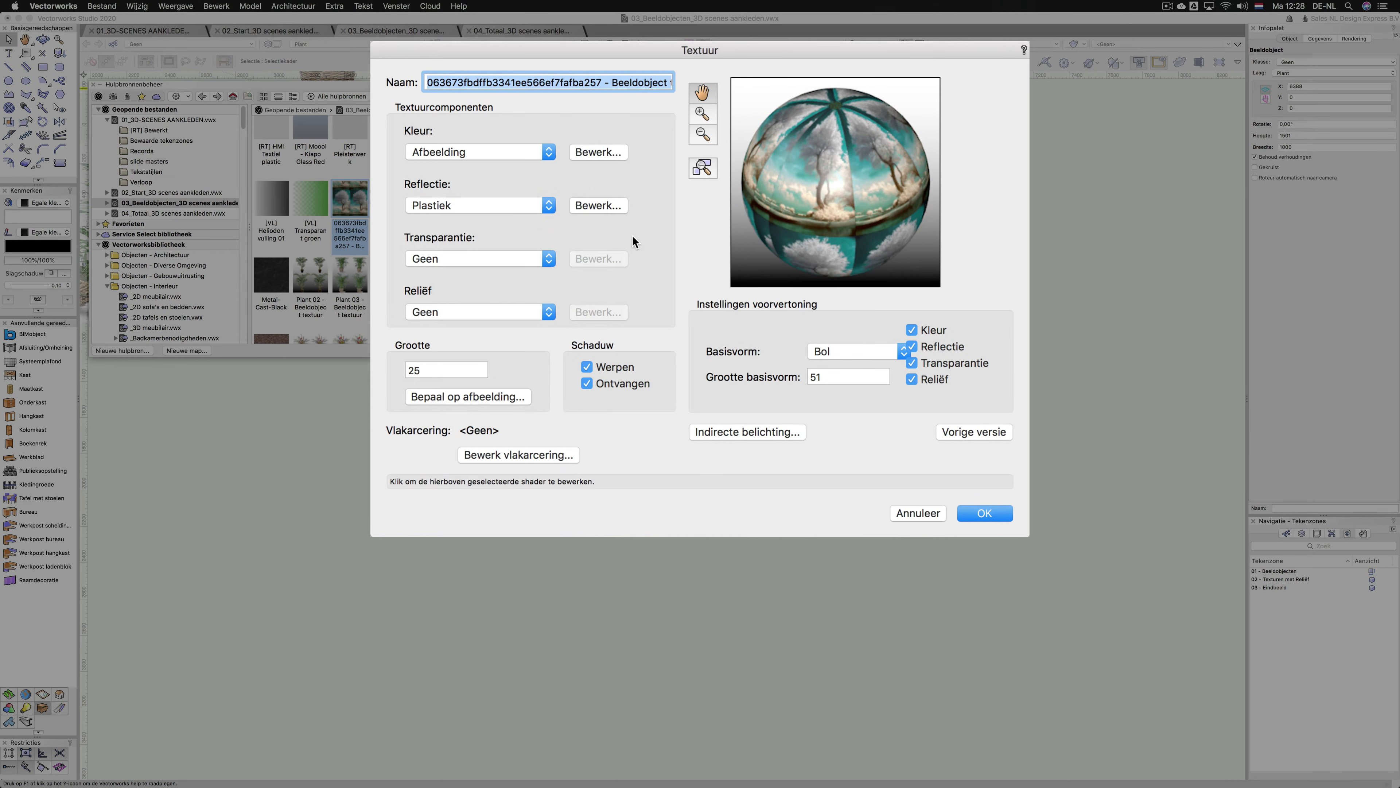
Step: Set the Plastiek shader's reflection to 10% and save the tree image texture
click(598, 204)
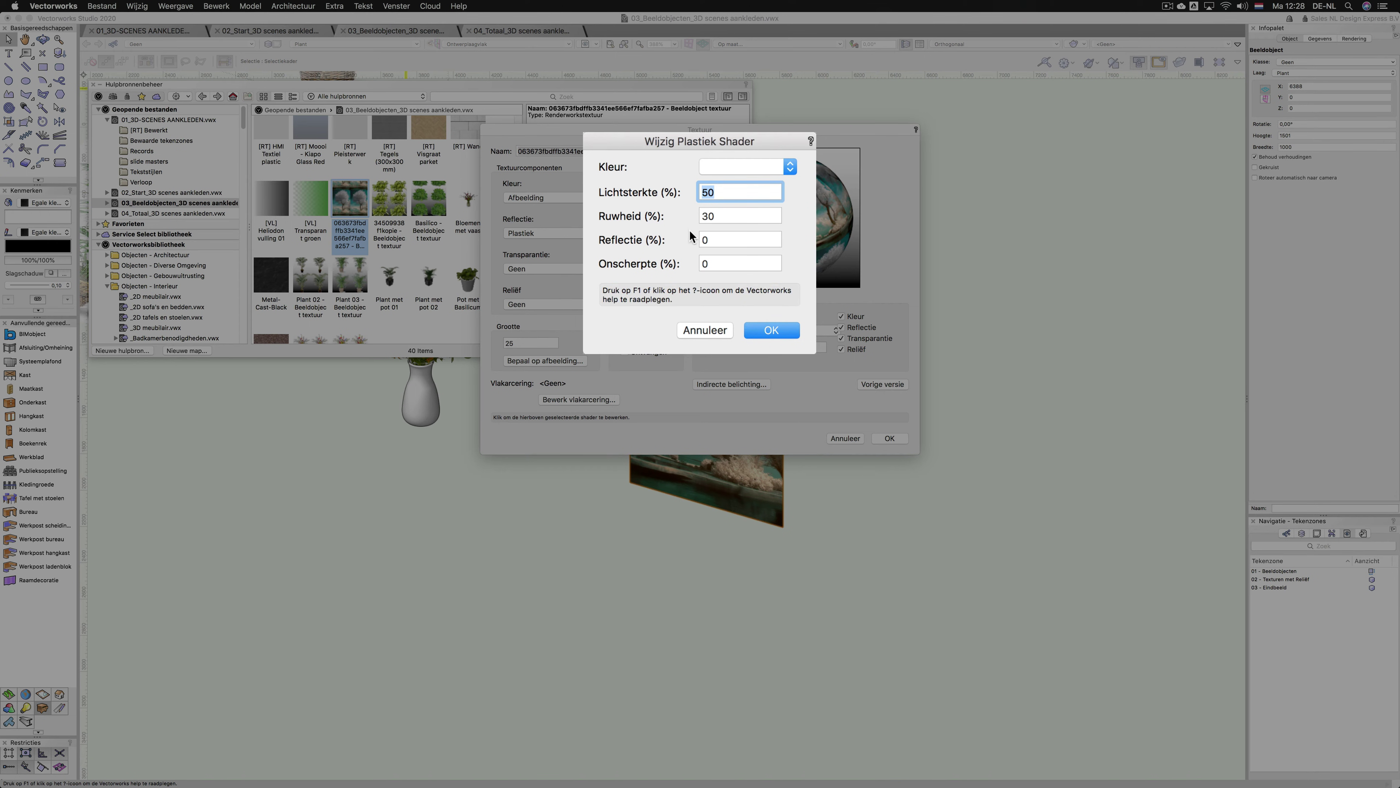
click(713, 239)
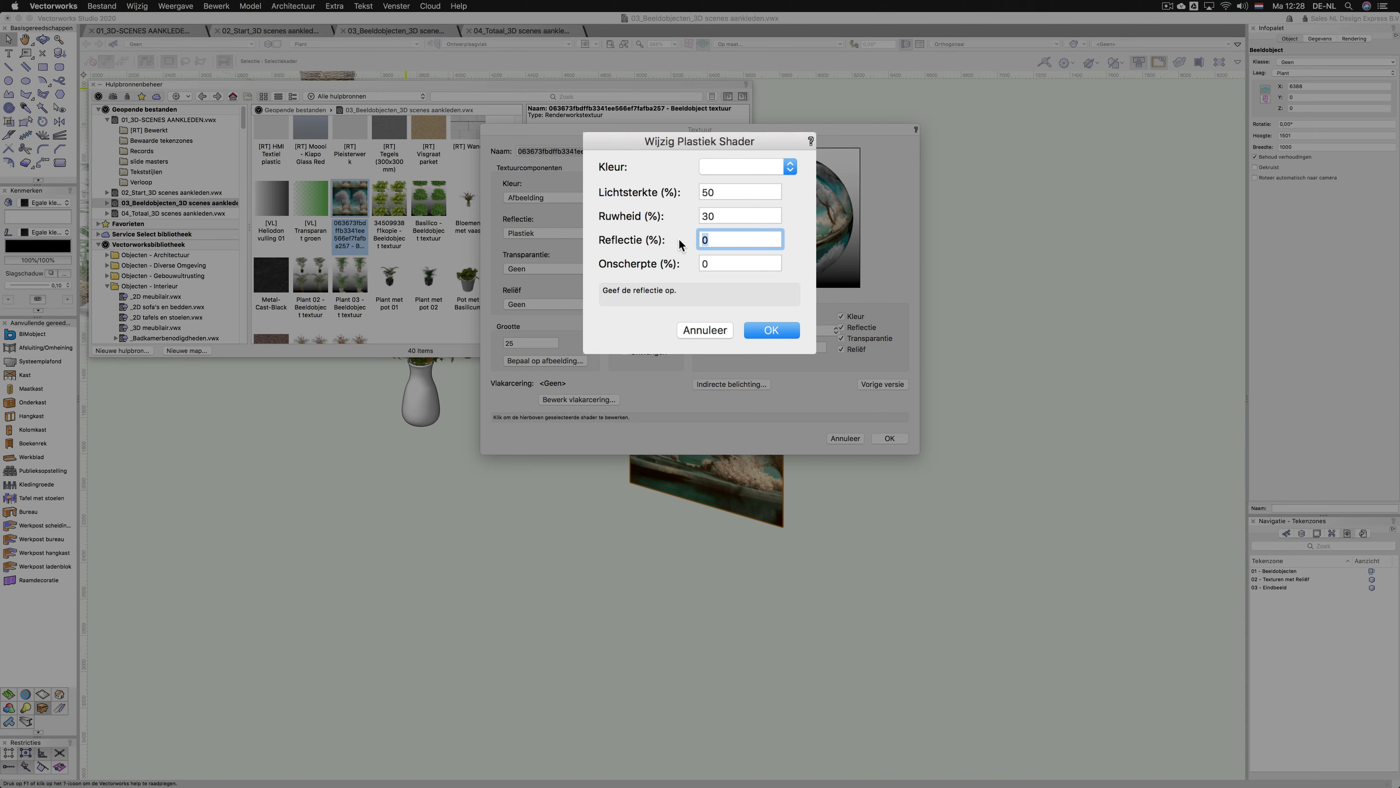
text(10)
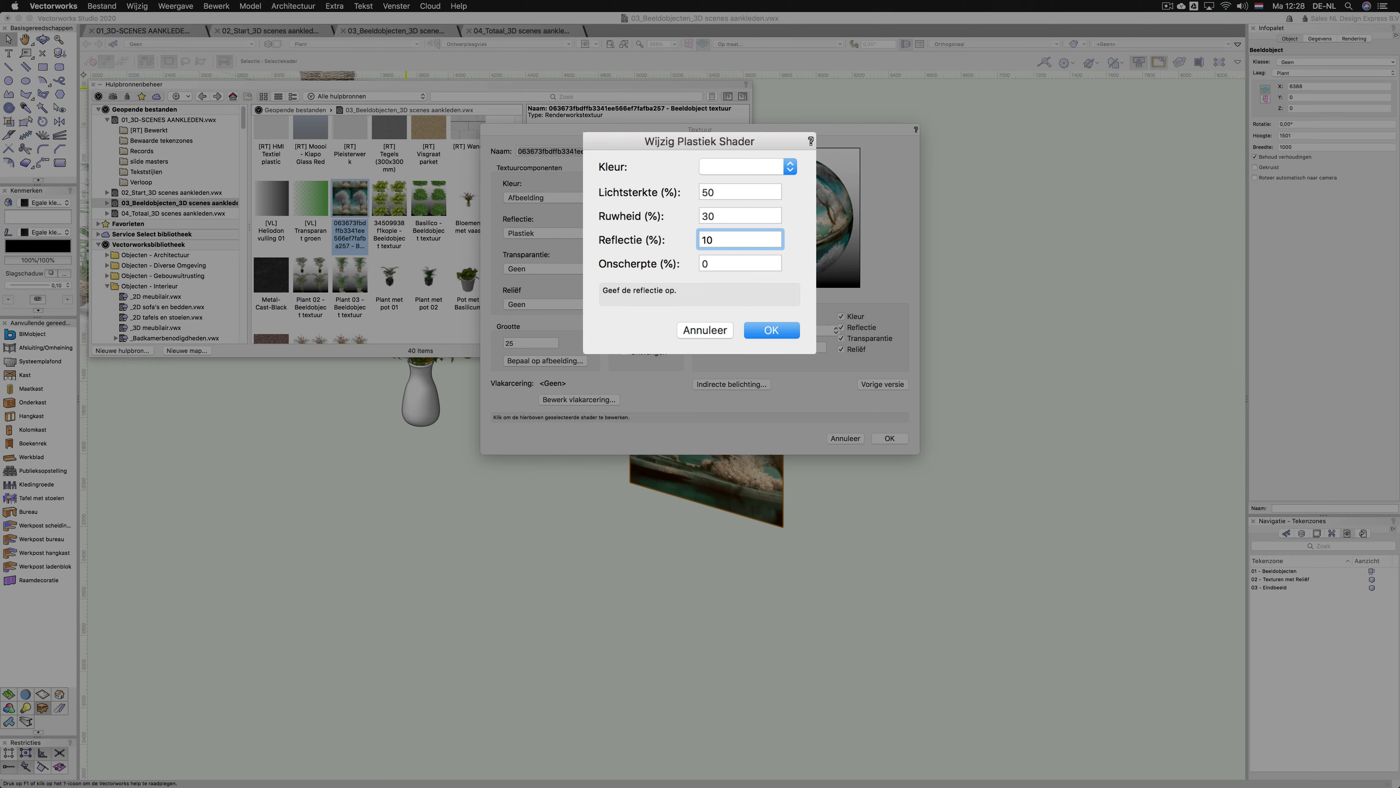
click(774, 330)
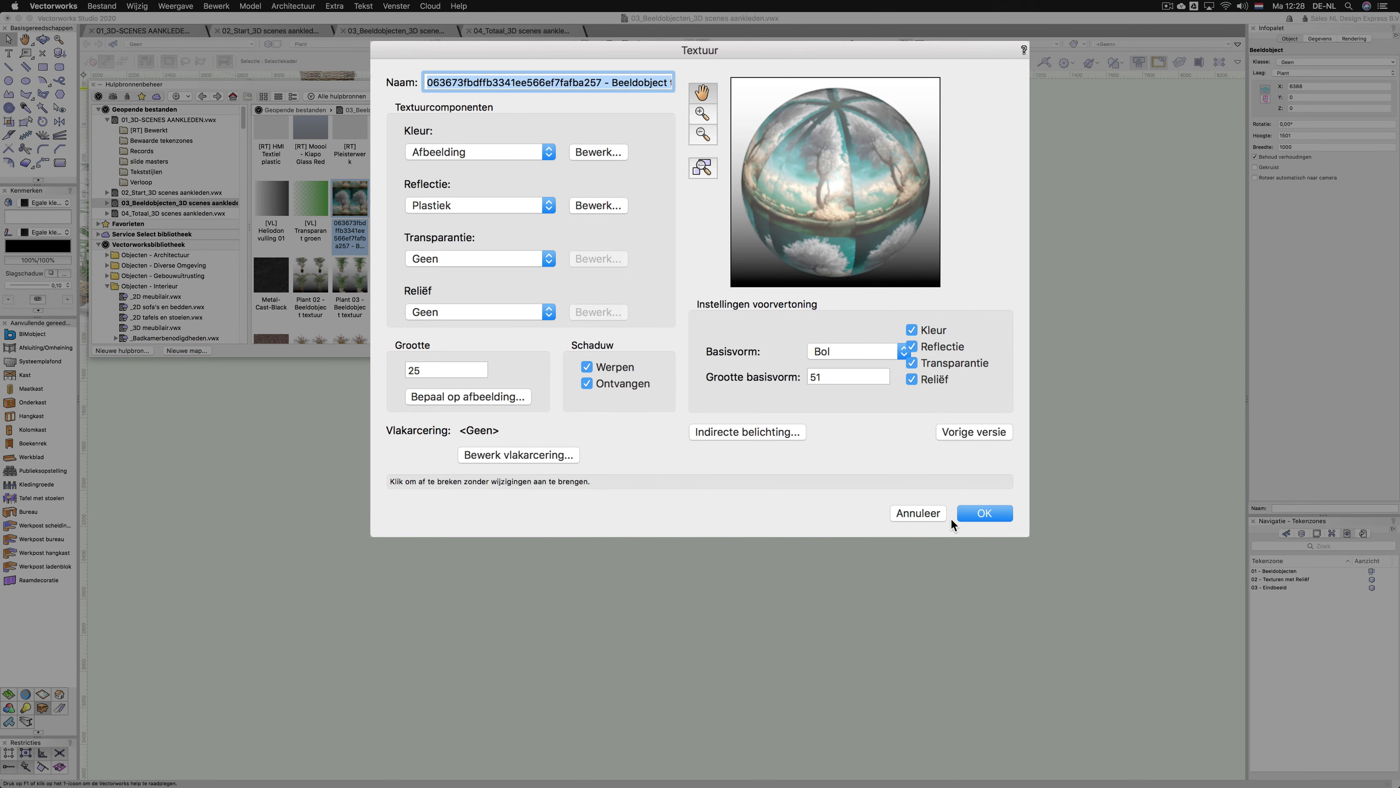
click(985, 513)
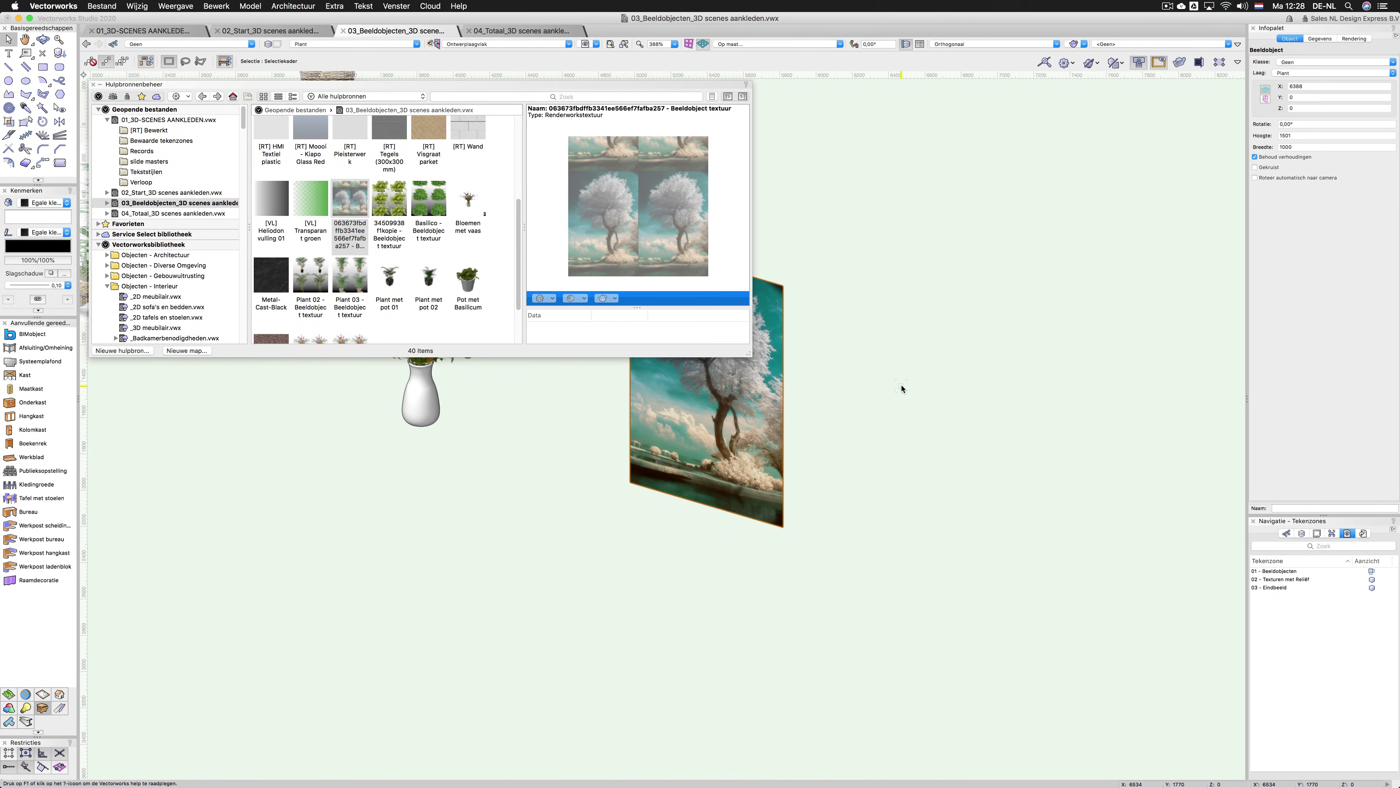
Step: Draw a 1000 × 1501 mm rectangle over the upright tree image, from corner to opposite corner, using the automatic working plane
middle_drag(903, 391, 921, 421)
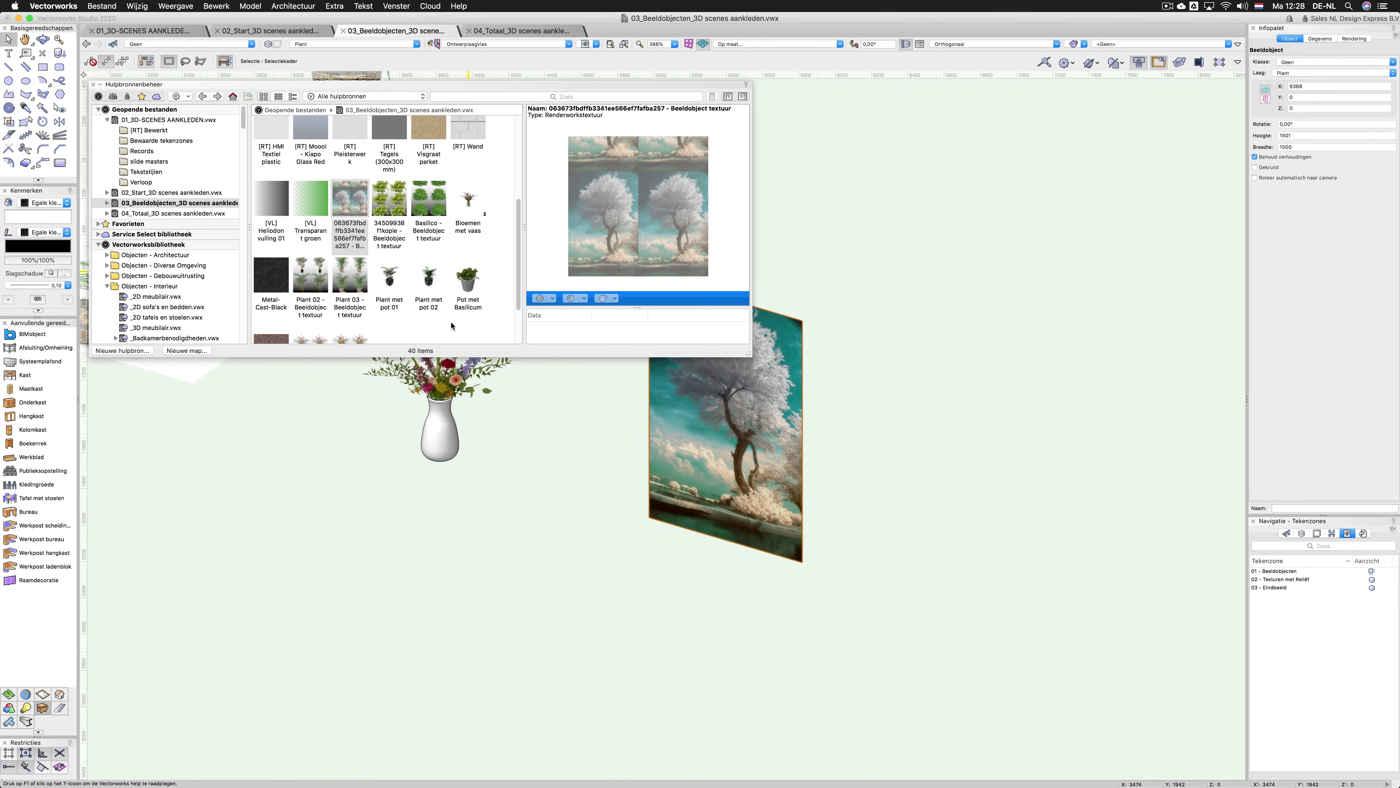
click(469, 282)
click(43, 70)
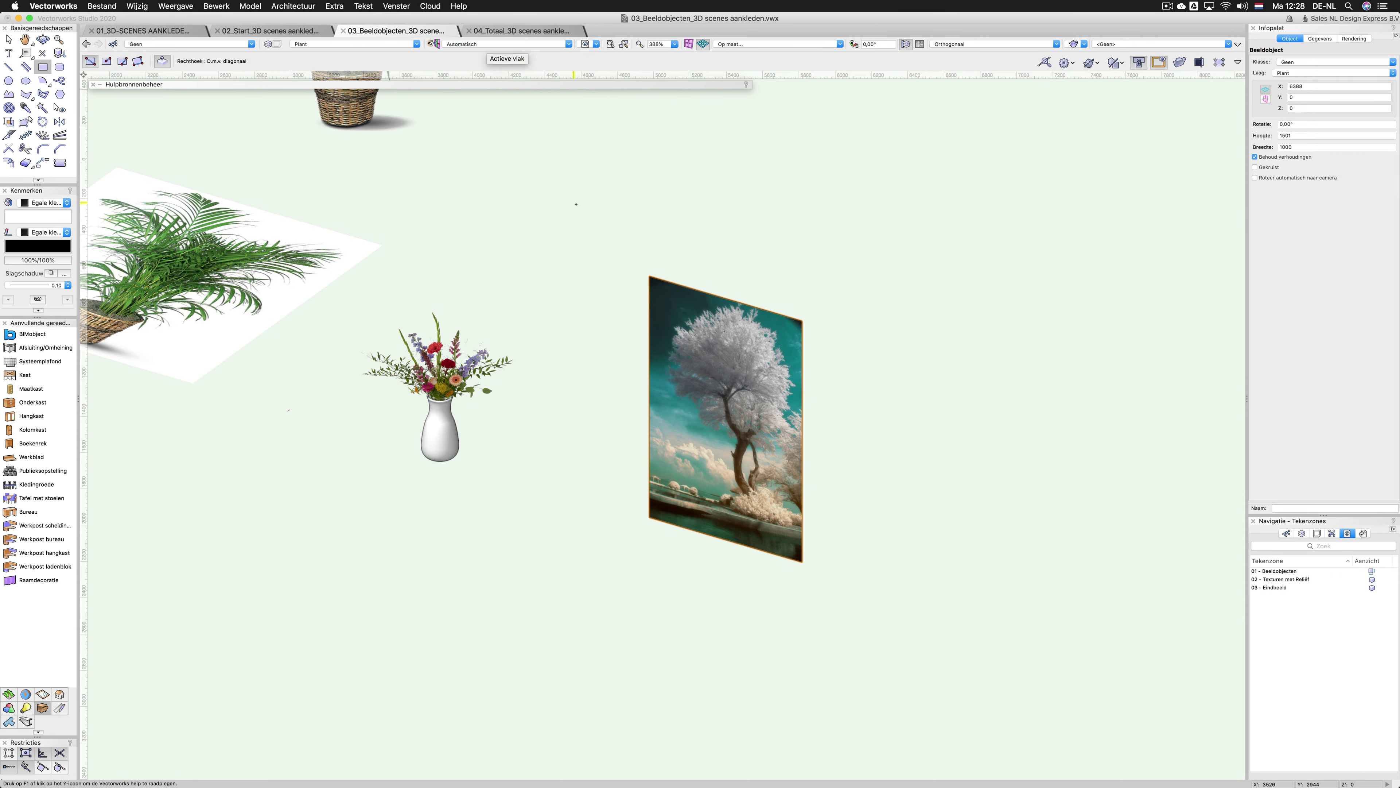
click(649, 276)
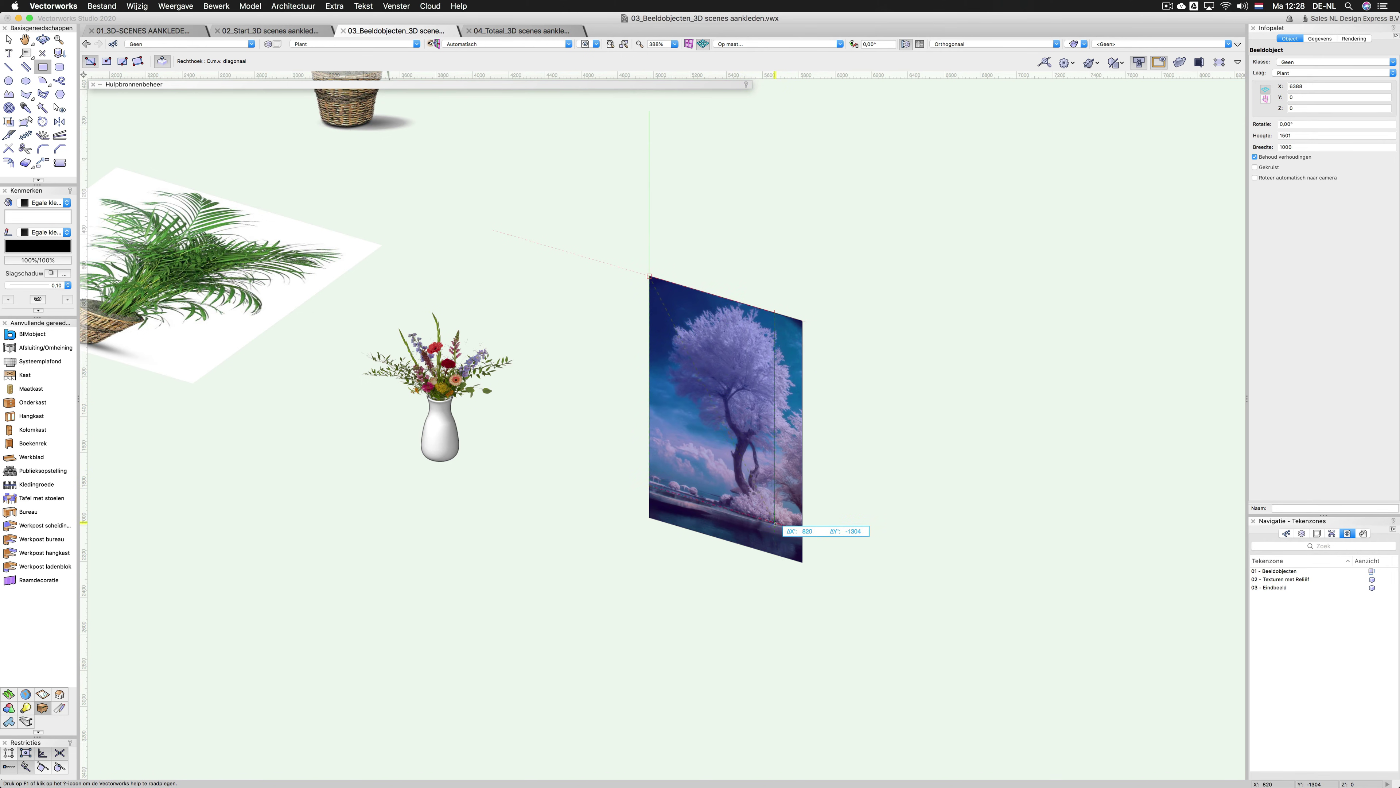
click(803, 562)
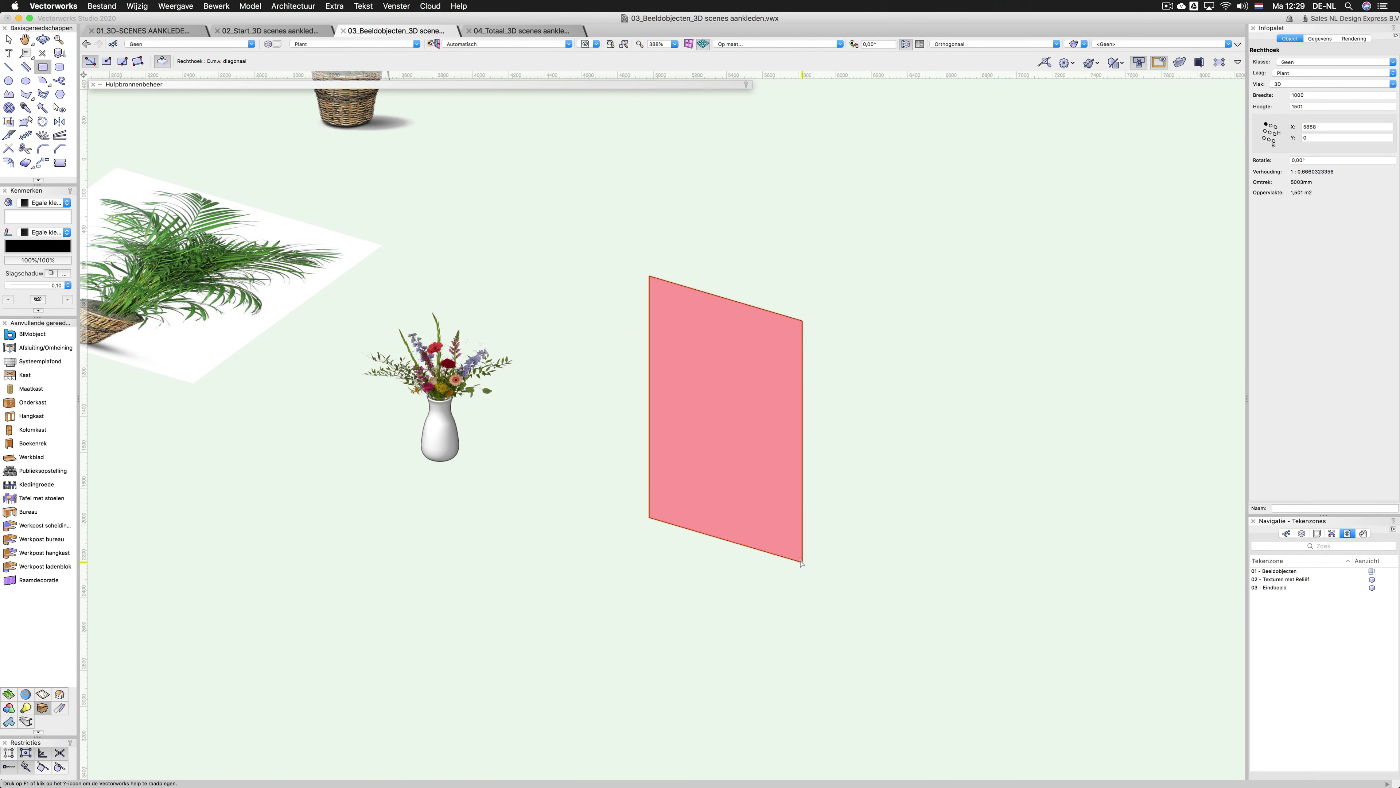
Step: Extrude the rectangle over the tree image 20 mm forward into a thin panel
click(798, 551)
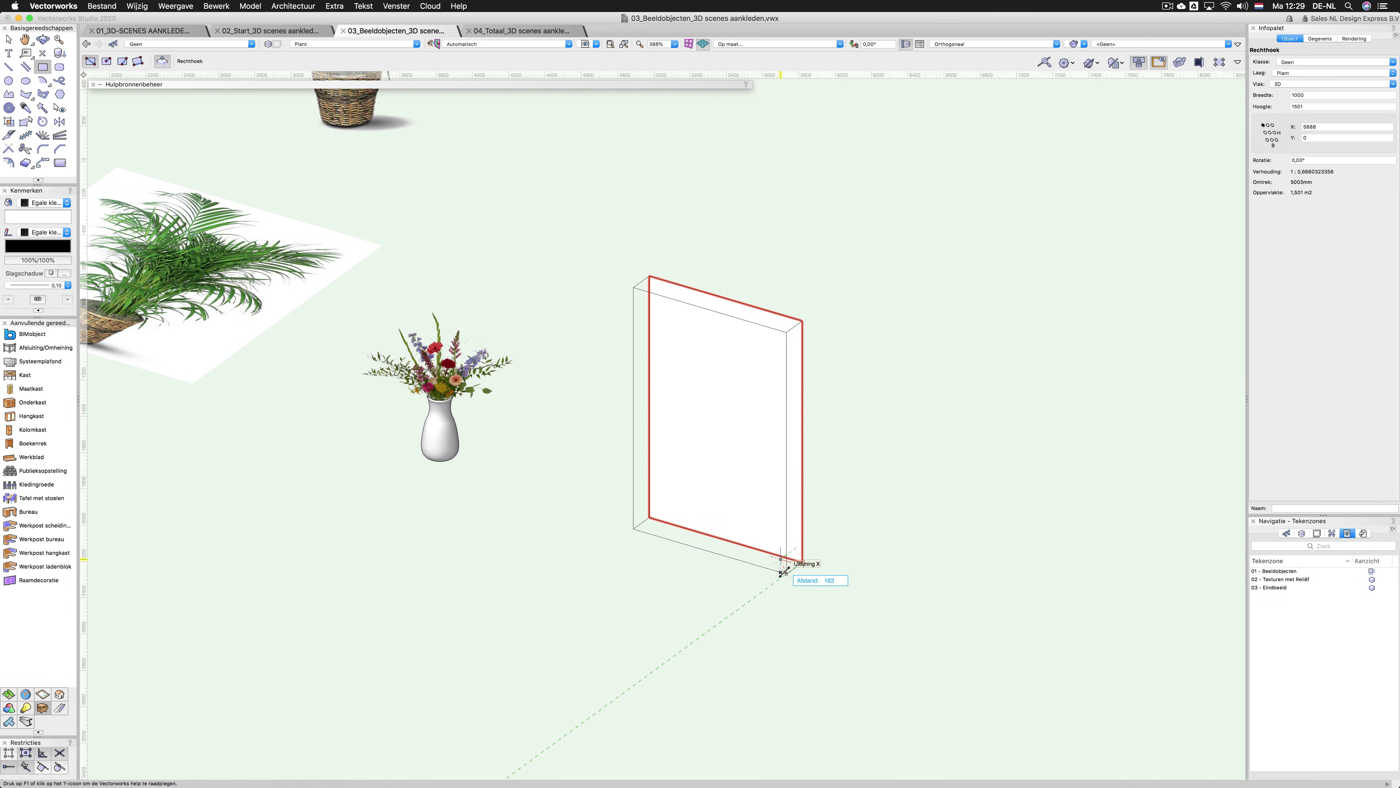
key(Tab)
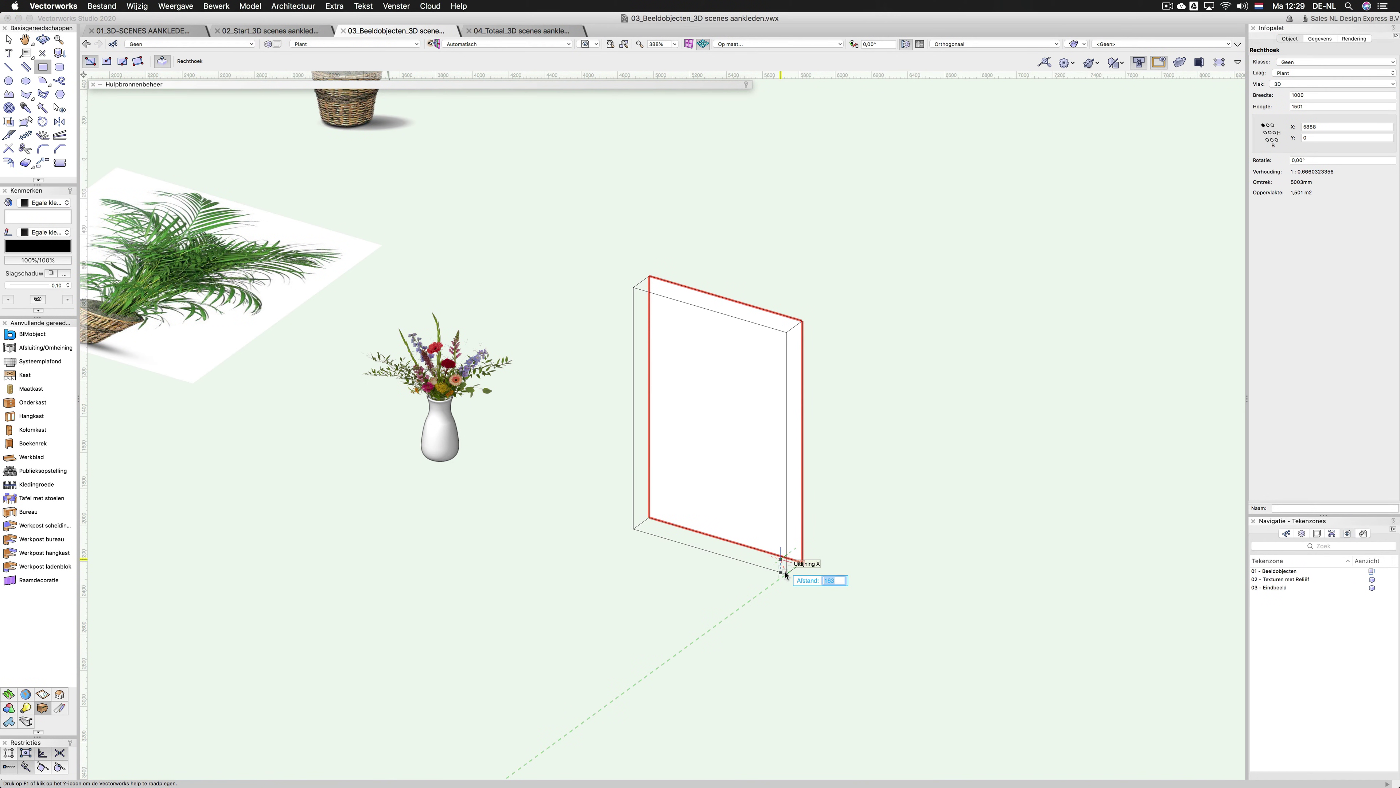
text(20)
key(Return)
key(Return)
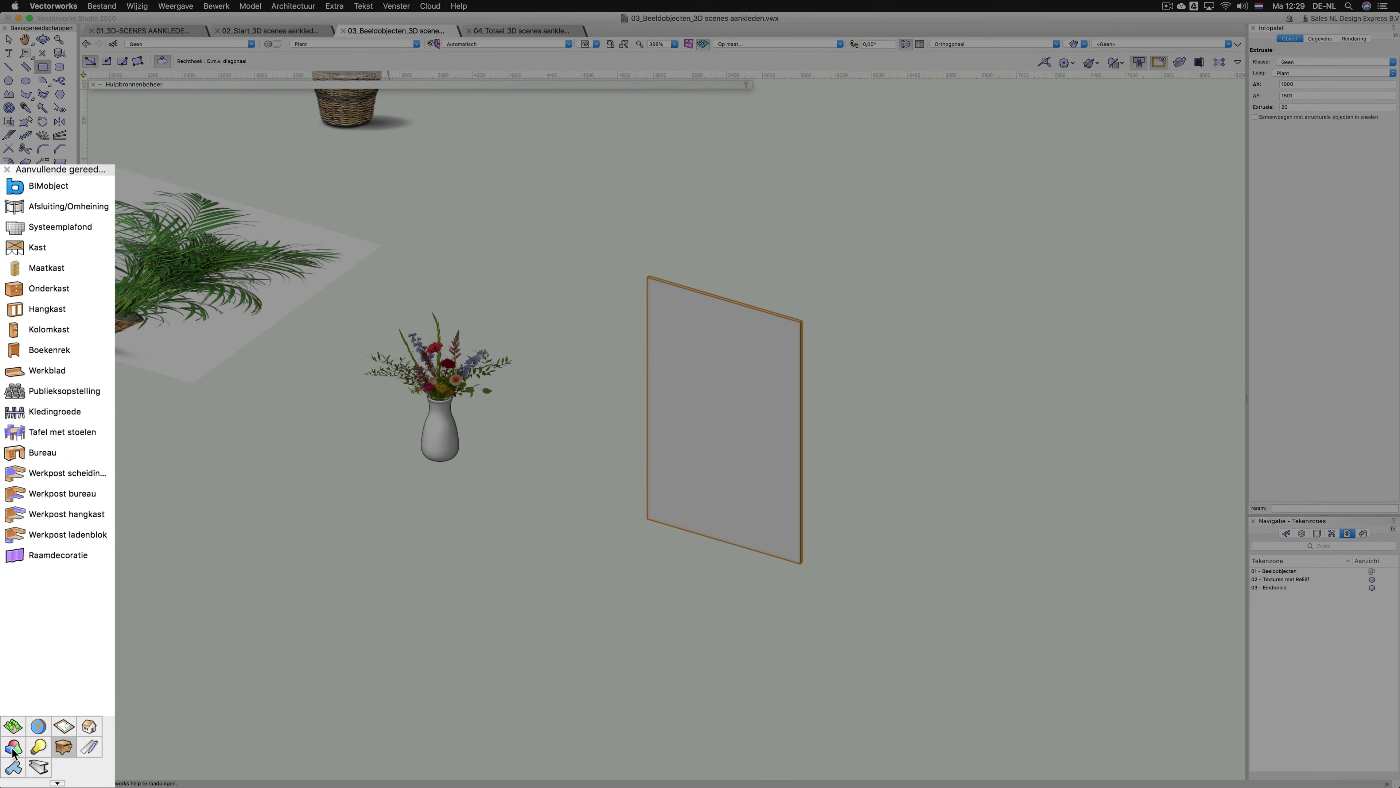
Step: Hollow the panel into a frame with the Wand tool, 20 mm thick and open front and back, and turn off Binnenwaarts
click(12, 749)
click(25, 475)
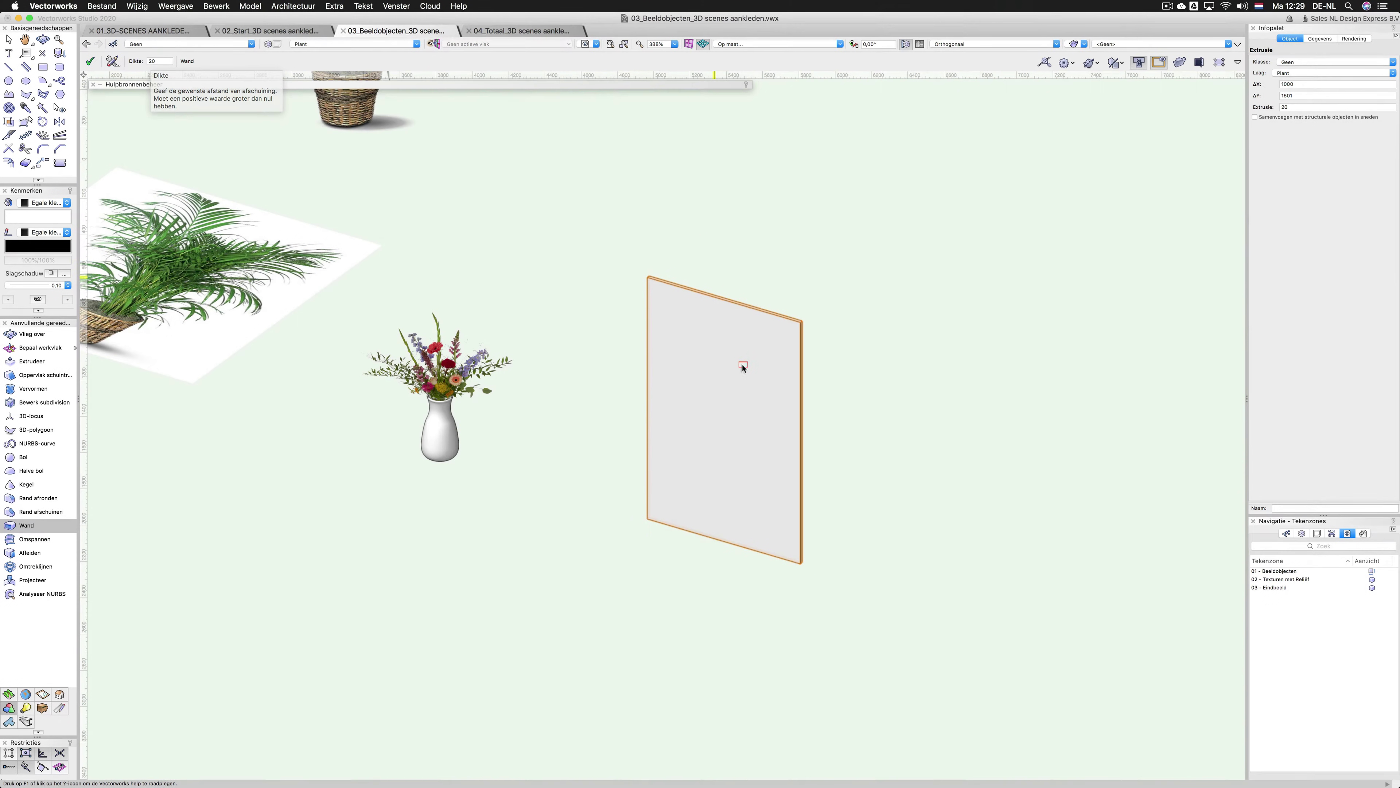
shift+middle_drag(906, 532, 888, 538)
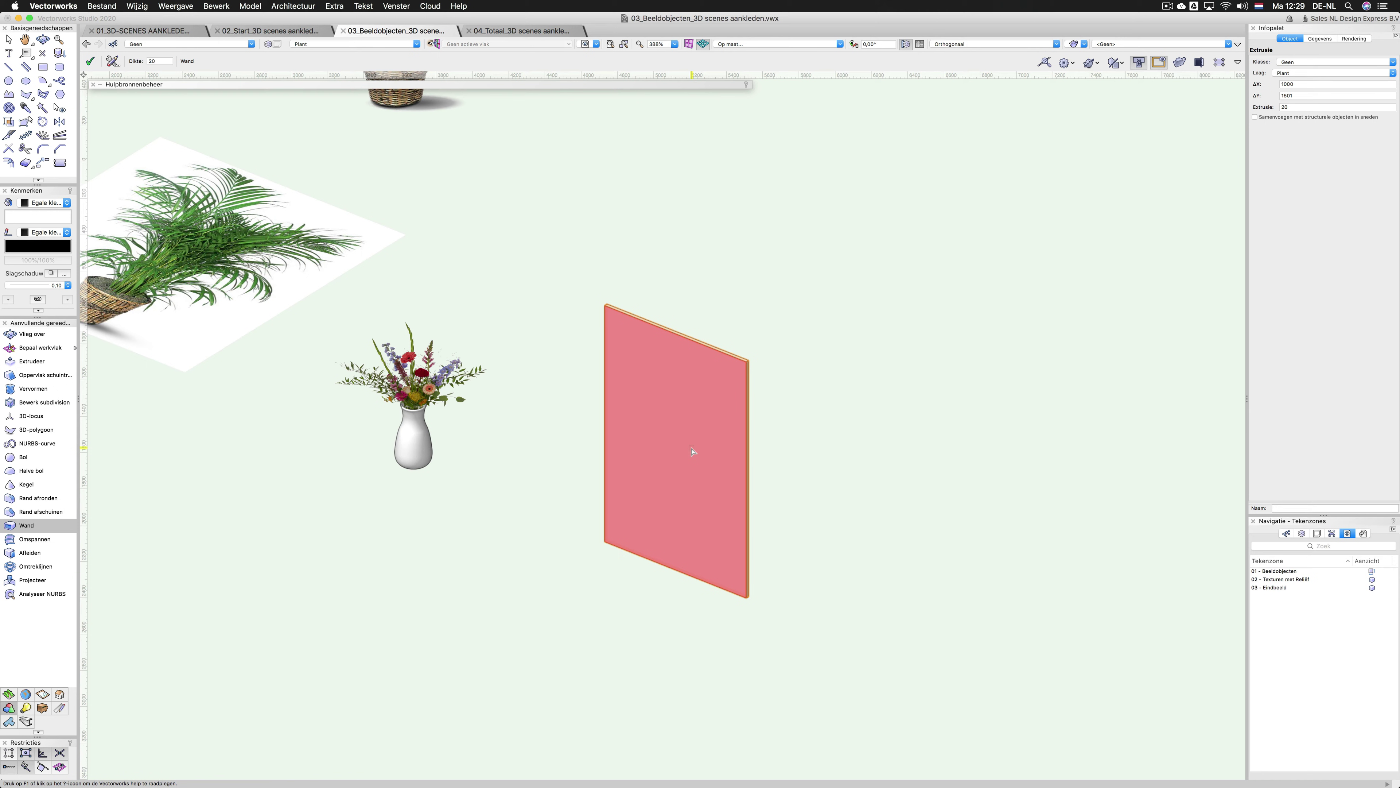
click(693, 451)
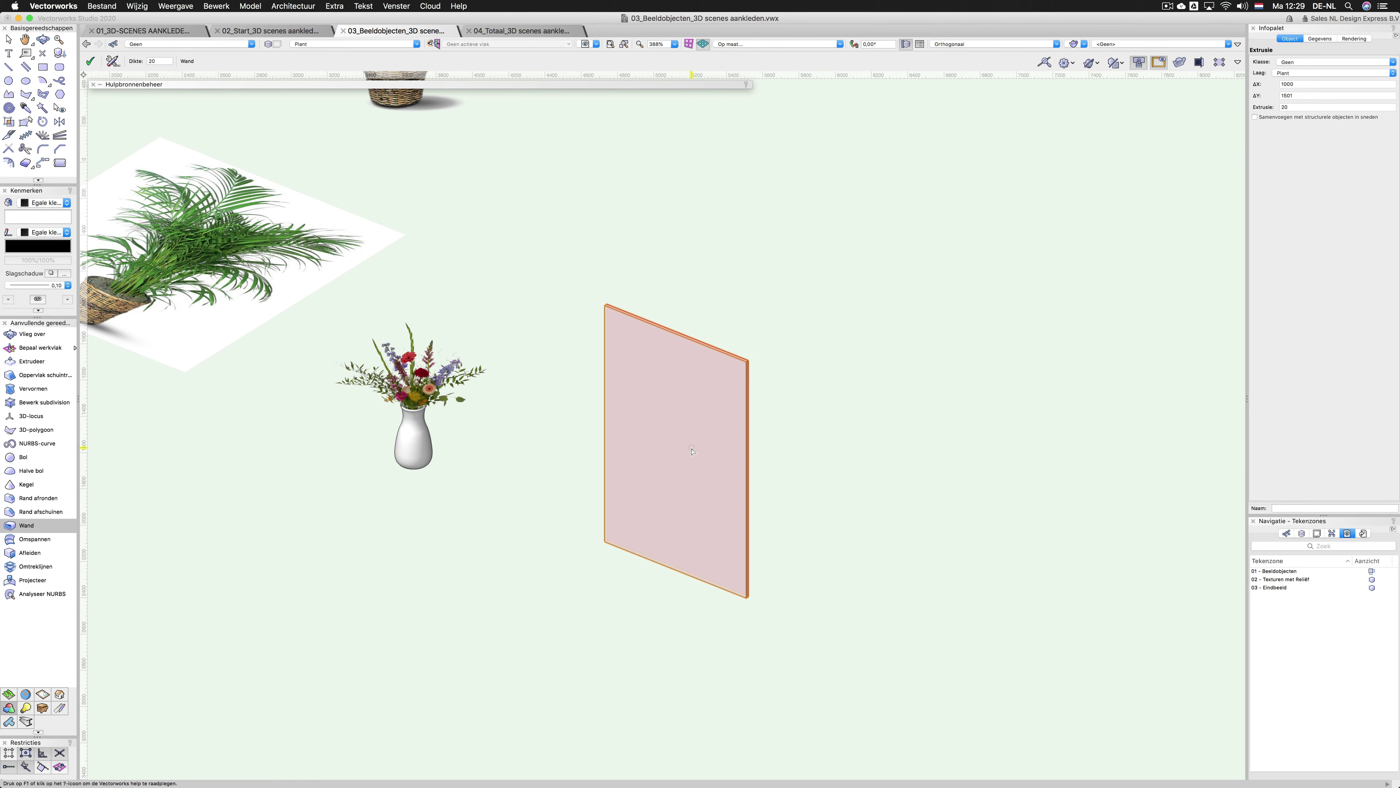
click(703, 423)
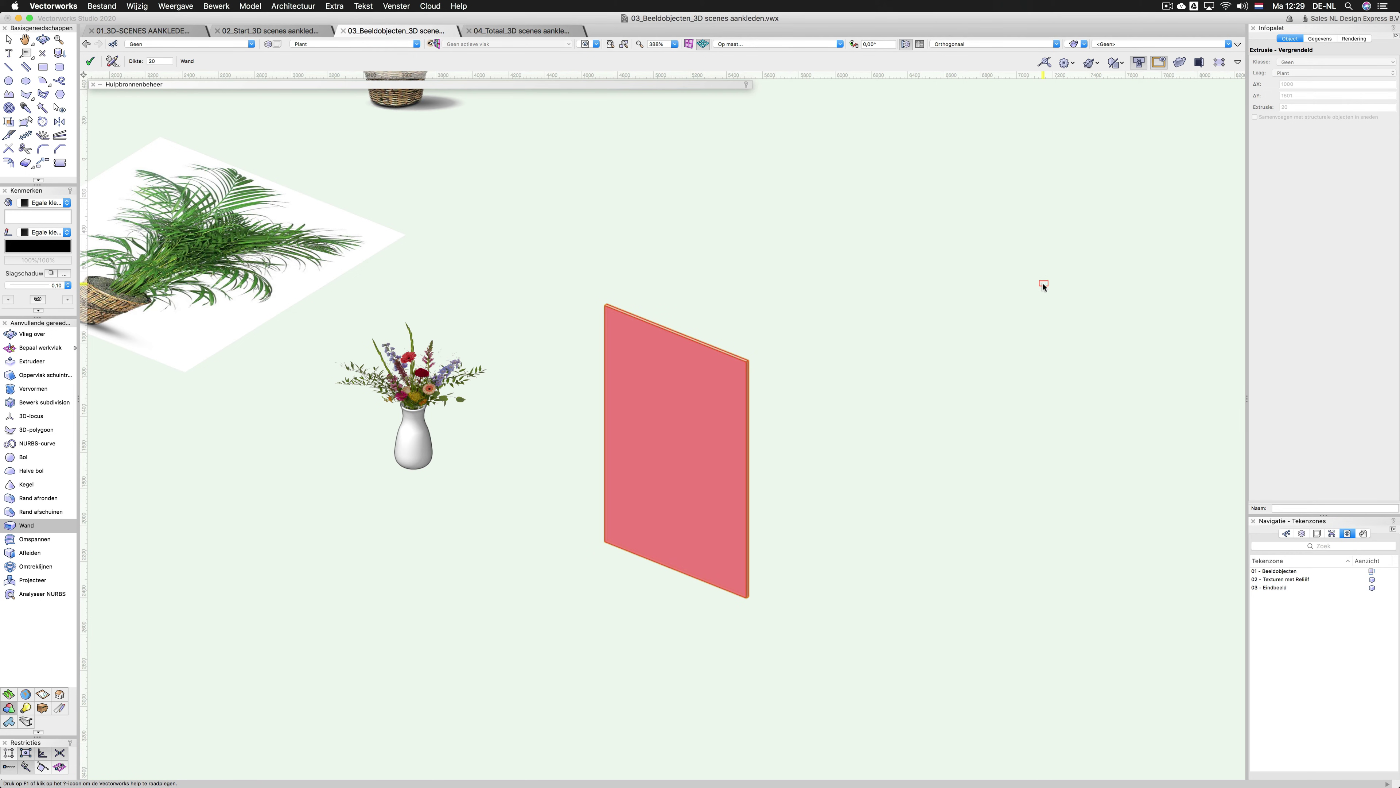
key(Return)
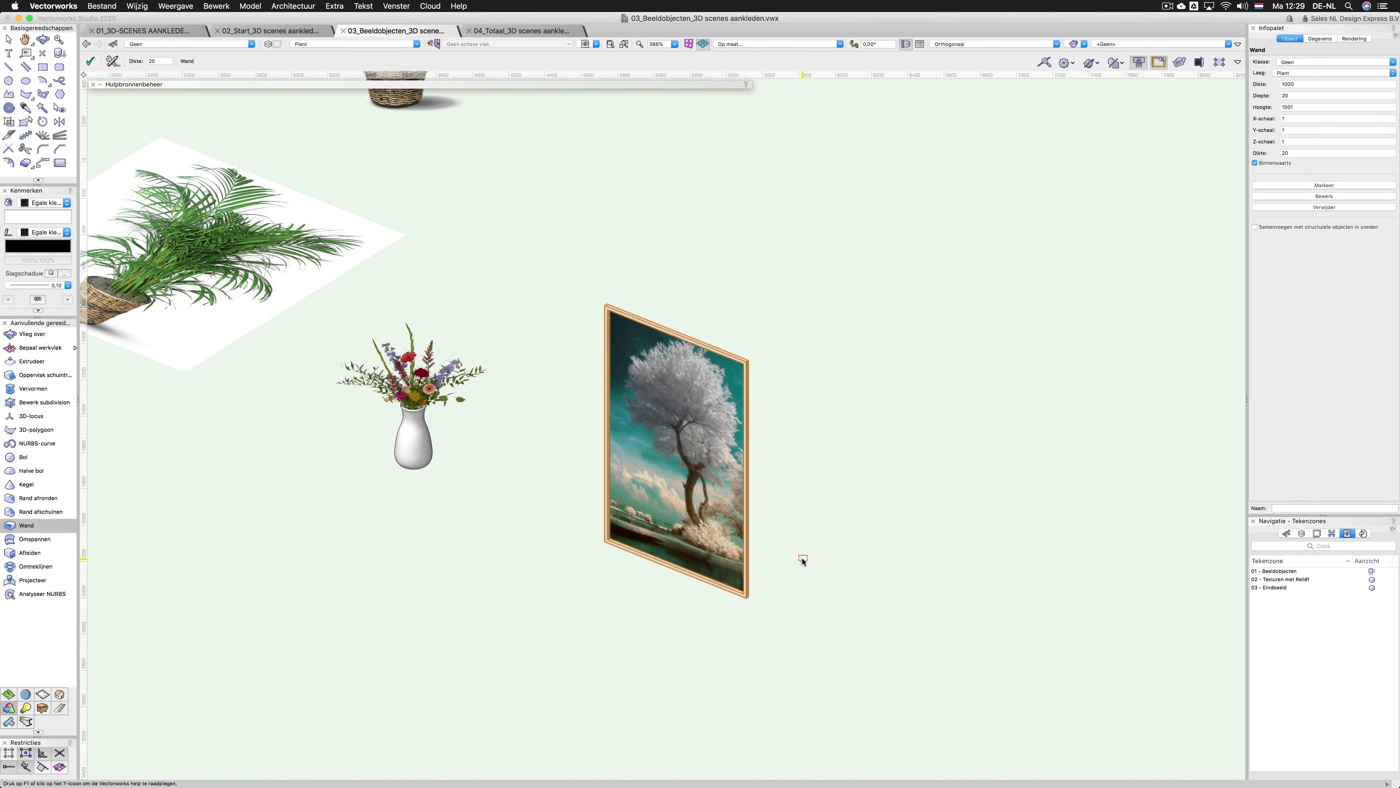
click(1255, 163)
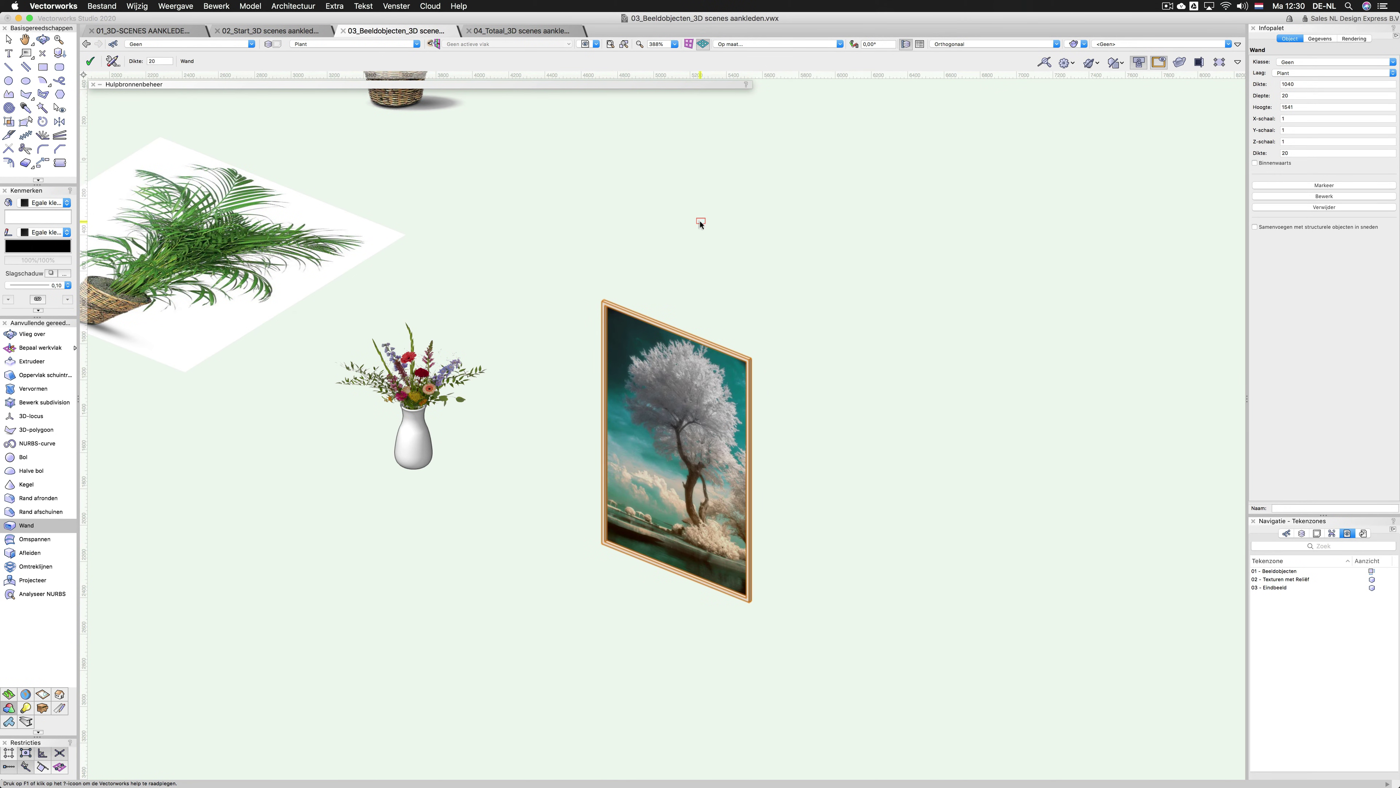
Step: In Top/Plan view, move the tree image about 2 mm forward from the frame's back edge, and return to the right isometric view
key(shift+c)
mouse_move(849, 476)
mouse_down()
mouse_move(751, 491)
mouse_move(650, 460)
mouse_move(998, 460)
mouse_move(669, 517)
mouse_move(566, 505)
mouse_move(728, 516)
mouse_up()
key(x)
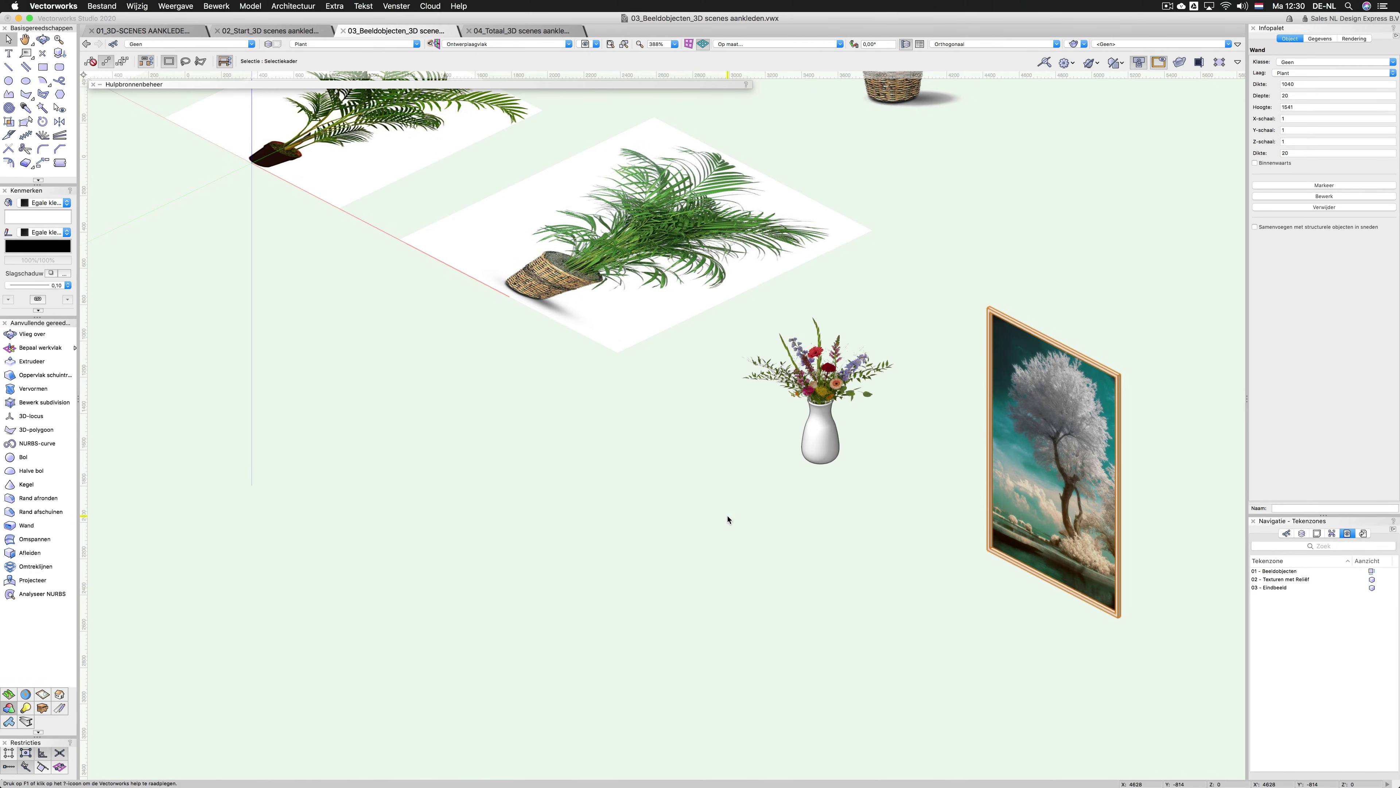
key(F5)
scroll(671, 480, up, 4)
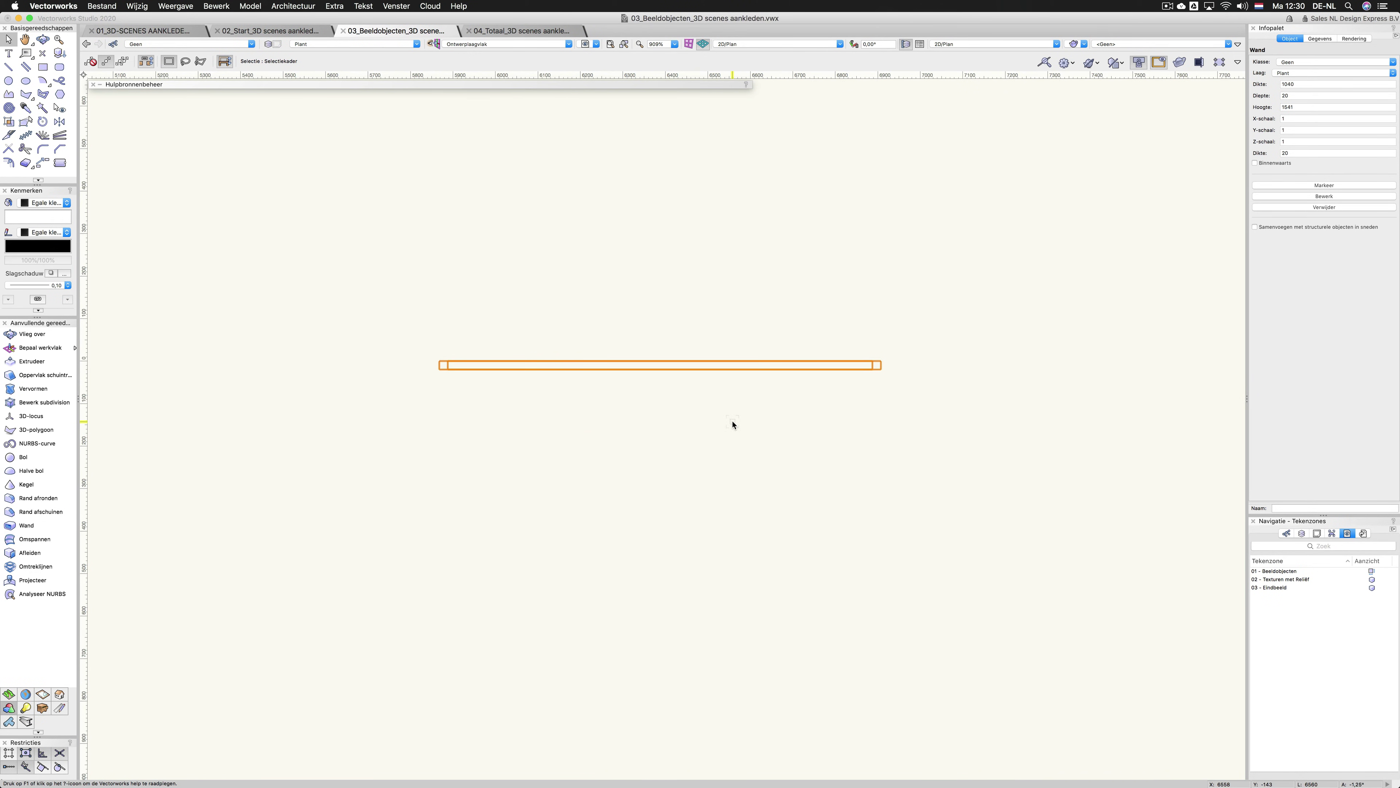
click(488, 337)
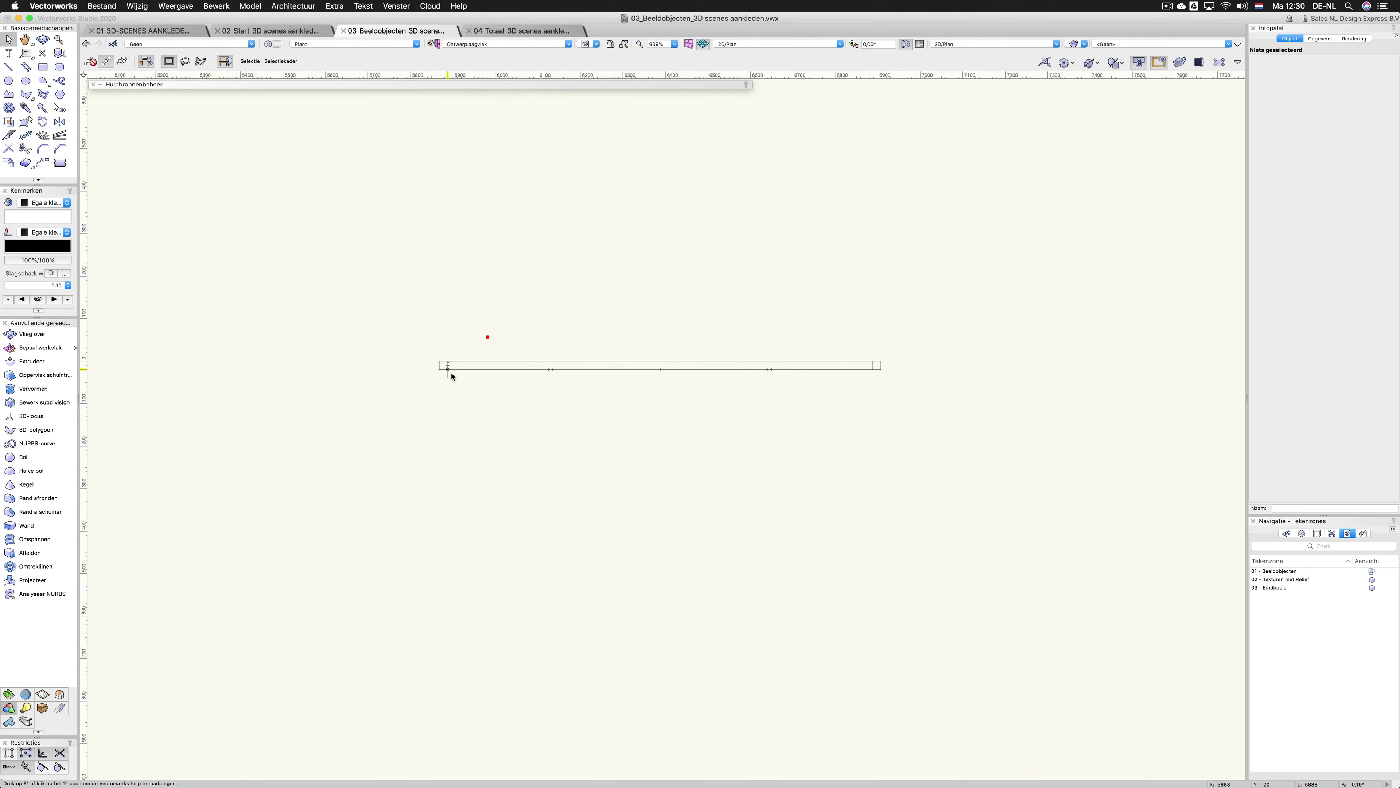
drag(442, 342, 882, 369)
scroll(881, 370, up, 1)
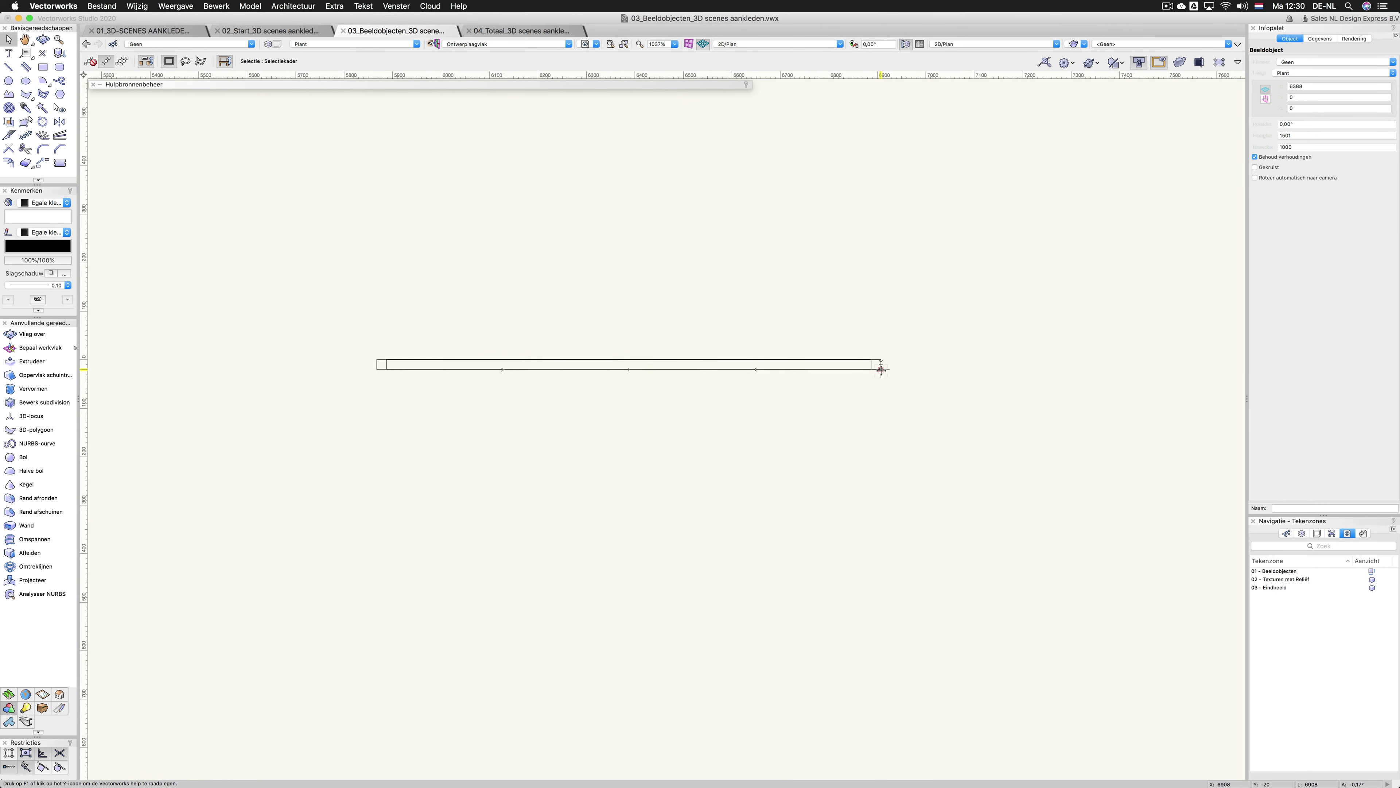
scroll(881, 369, up, 15)
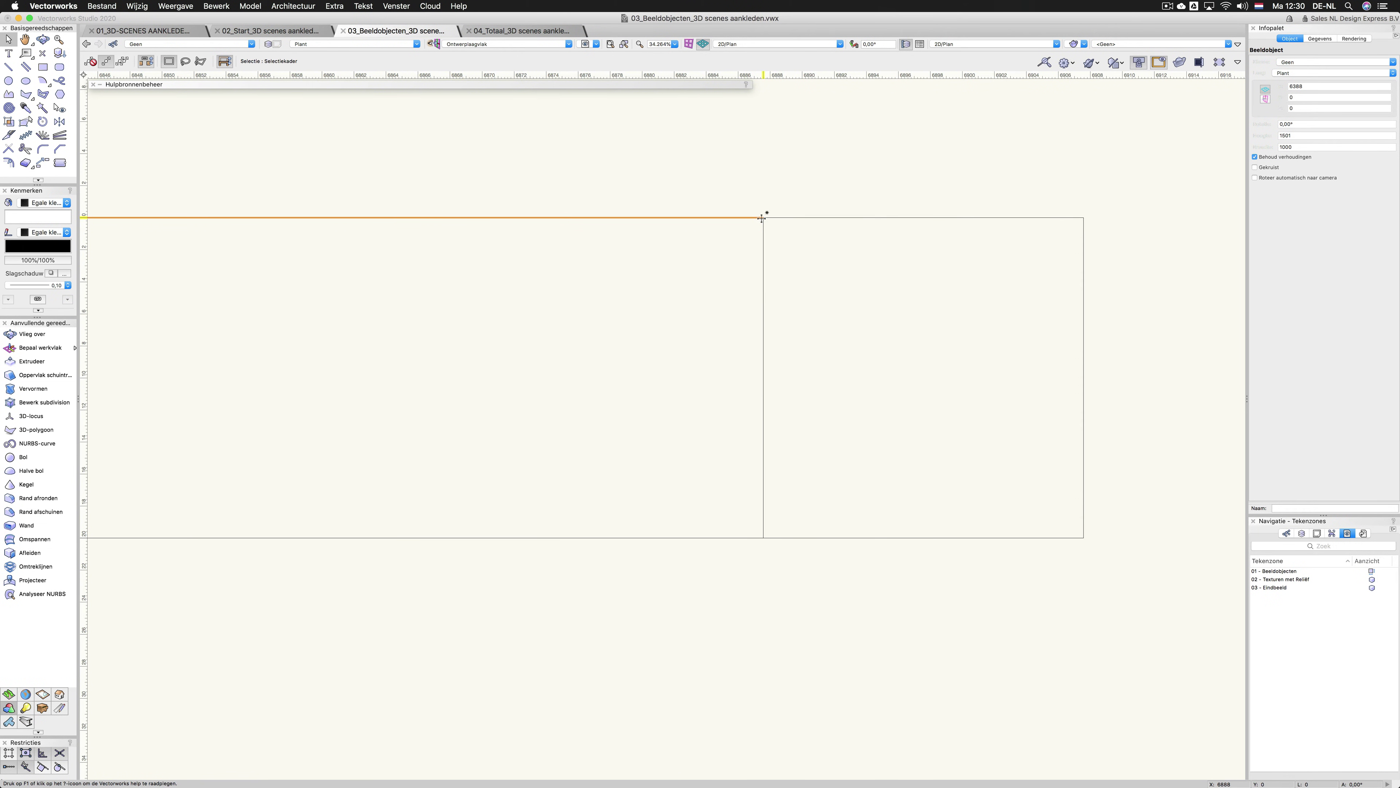
drag(763, 218, 763, 256)
scroll(790, 297, down, 8)
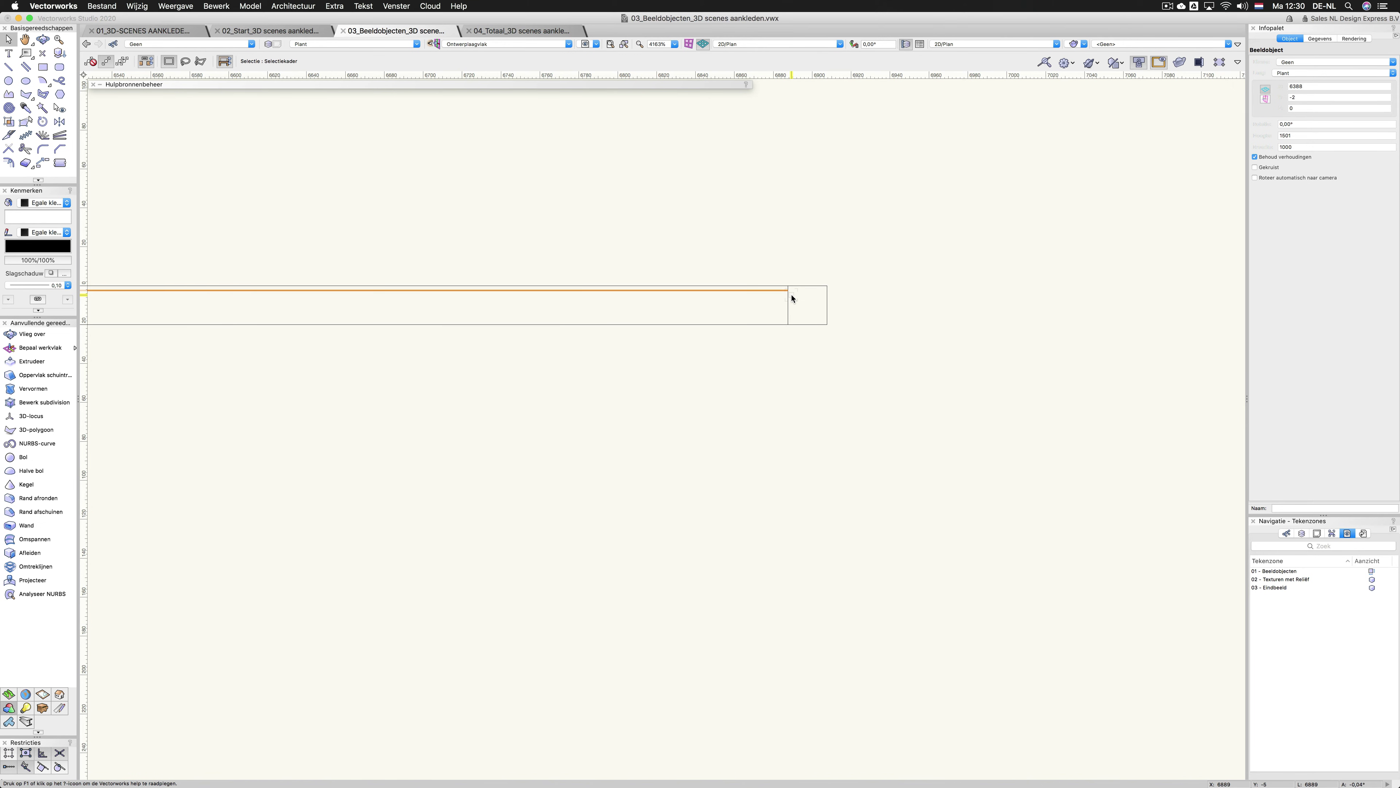
key(KP_3)
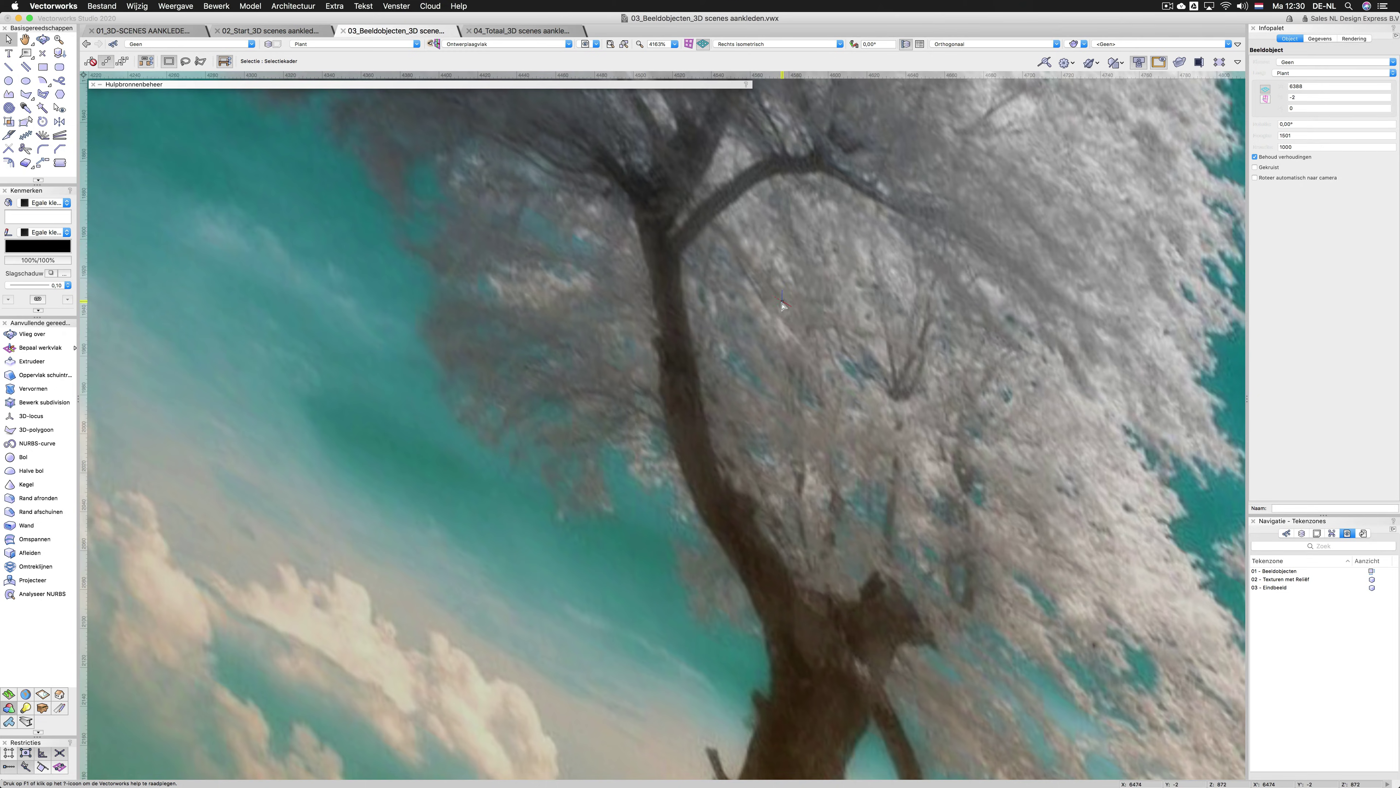
scroll(779, 310, down, 2)
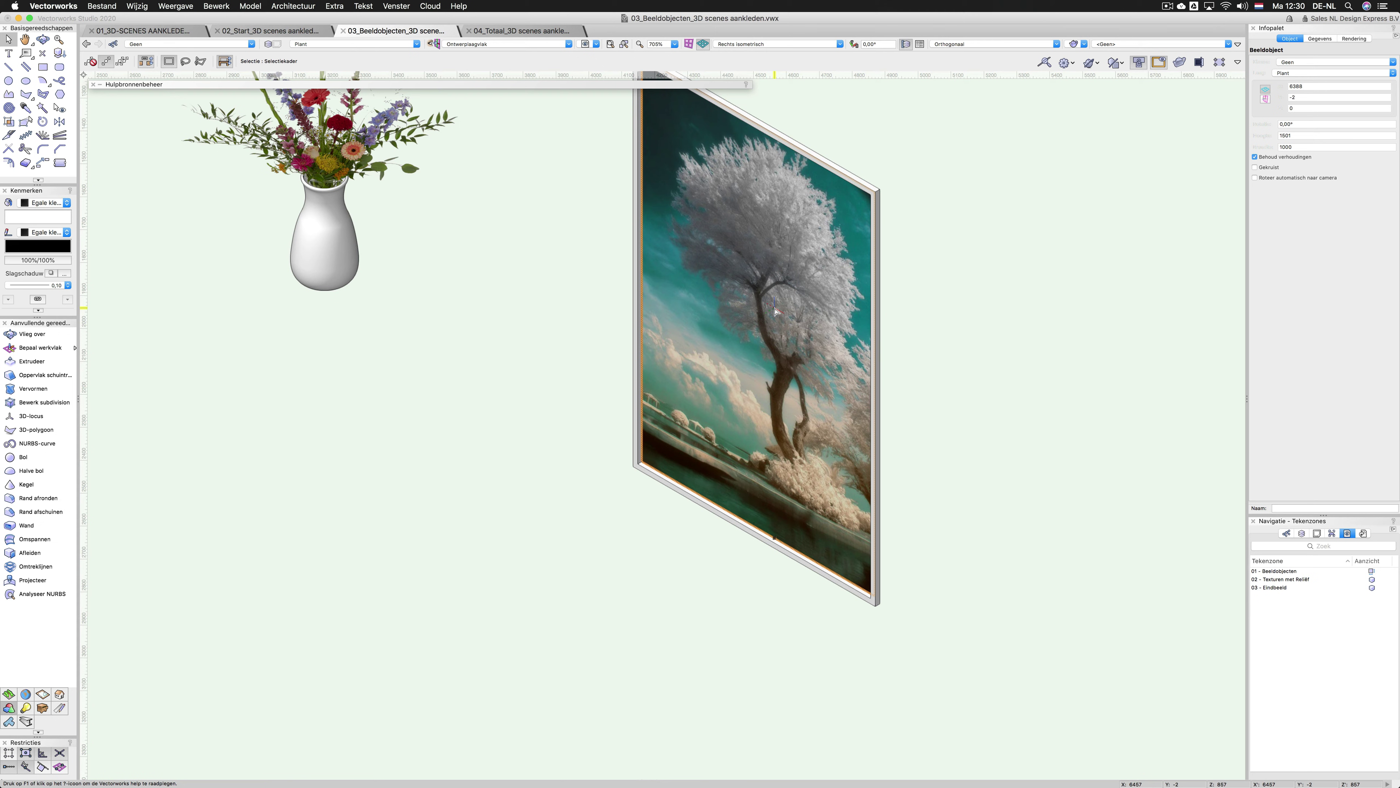
click(959, 408)
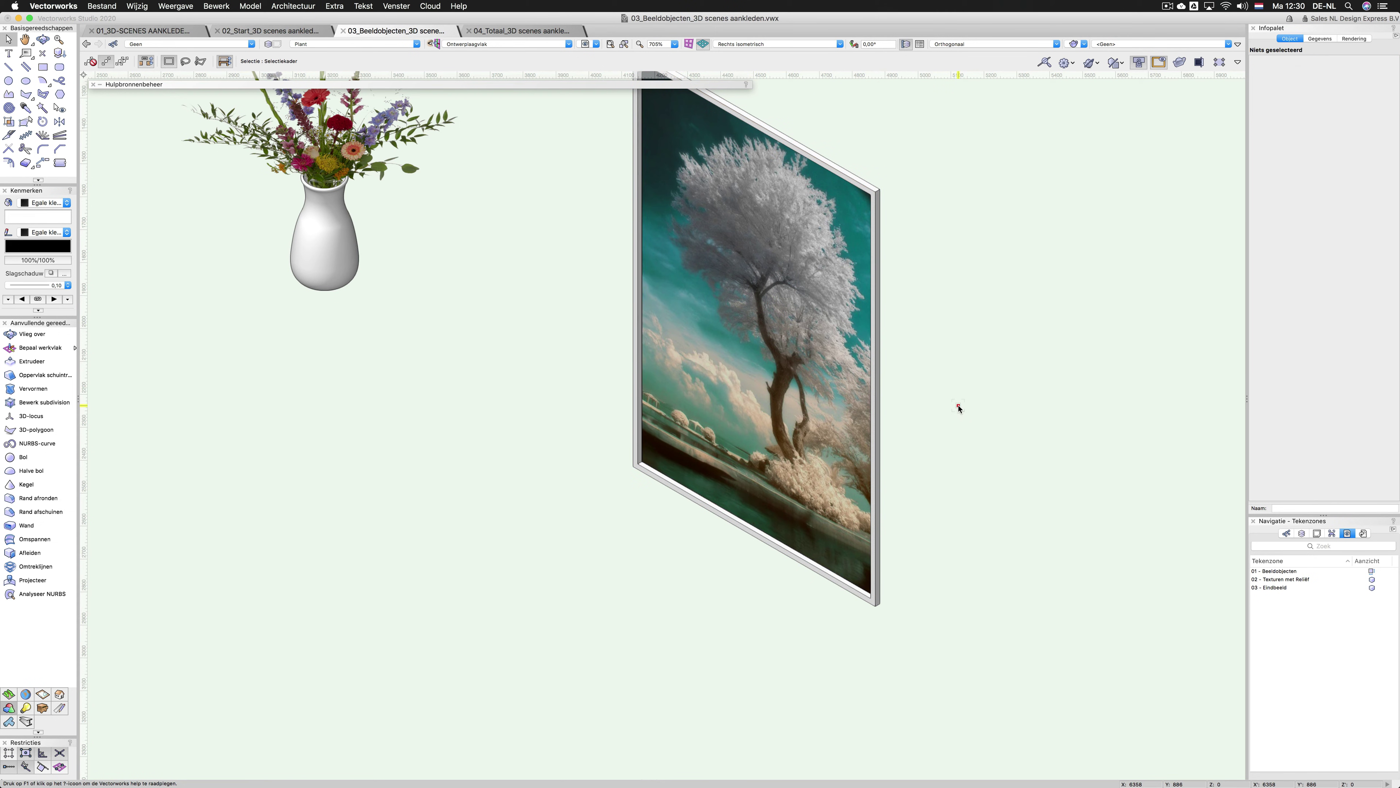
Step: Open the saved view 02 - Texturen met Reliëf and render it with the Renderworks style [RS] Exterieur snel zonder achtergrond
click(1372, 580)
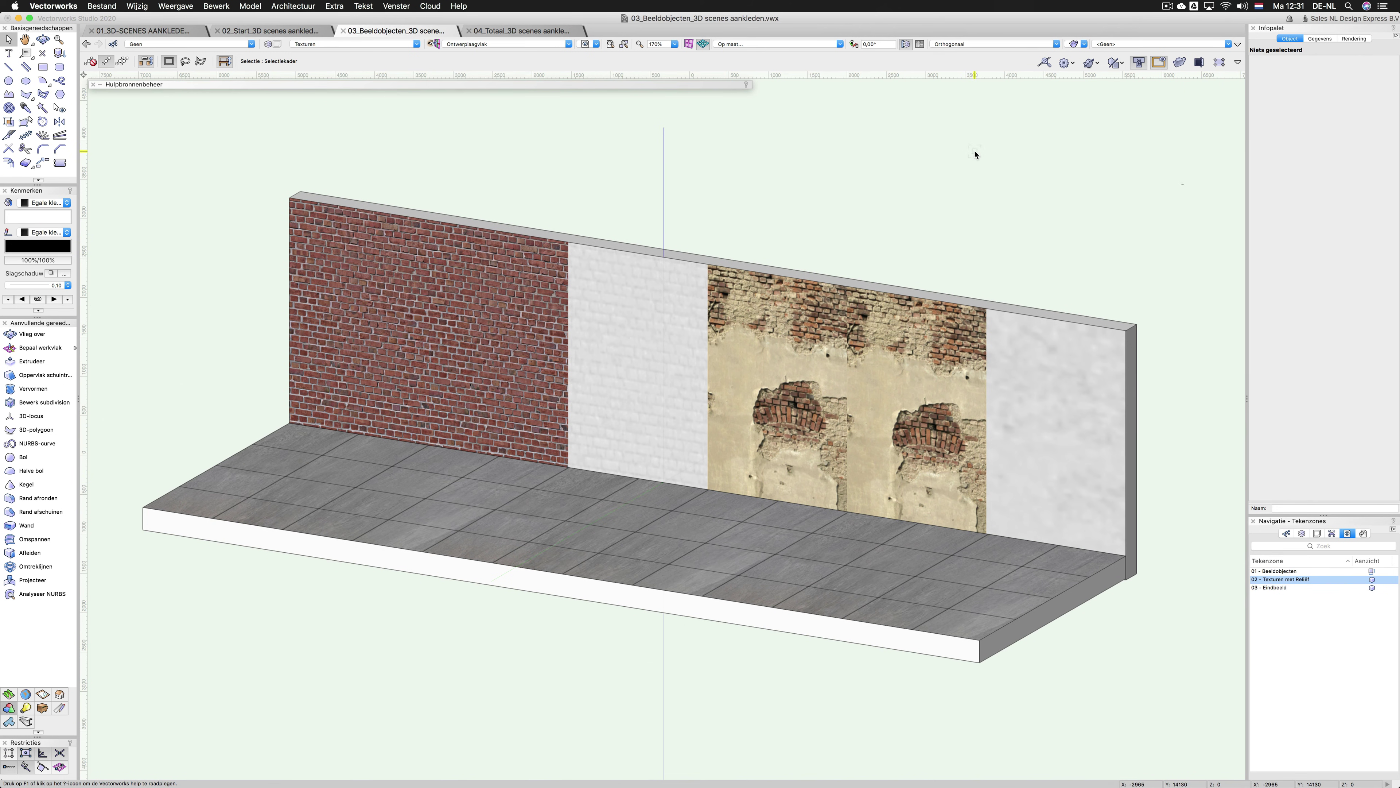
click(1084, 44)
mouse_move(1103, 131)
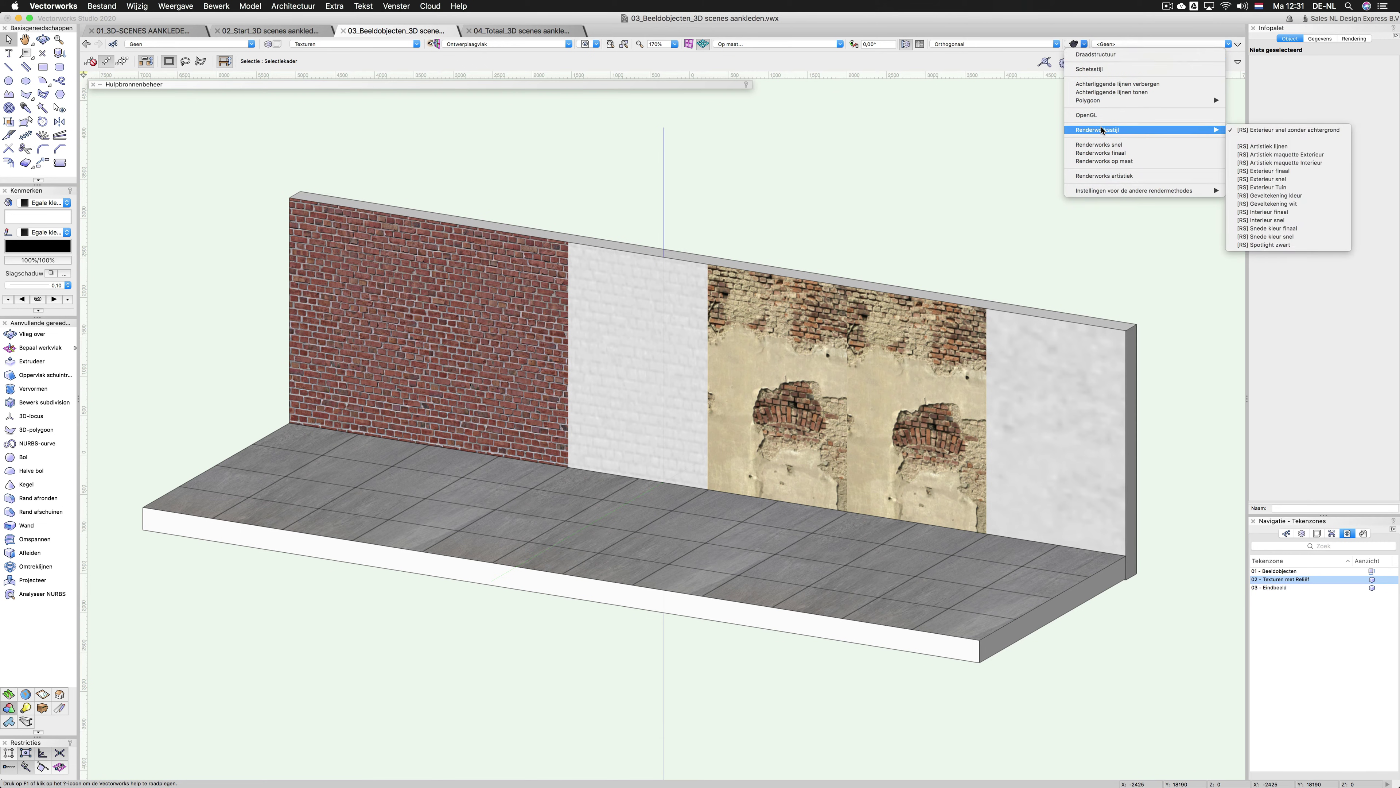
click(1299, 131)
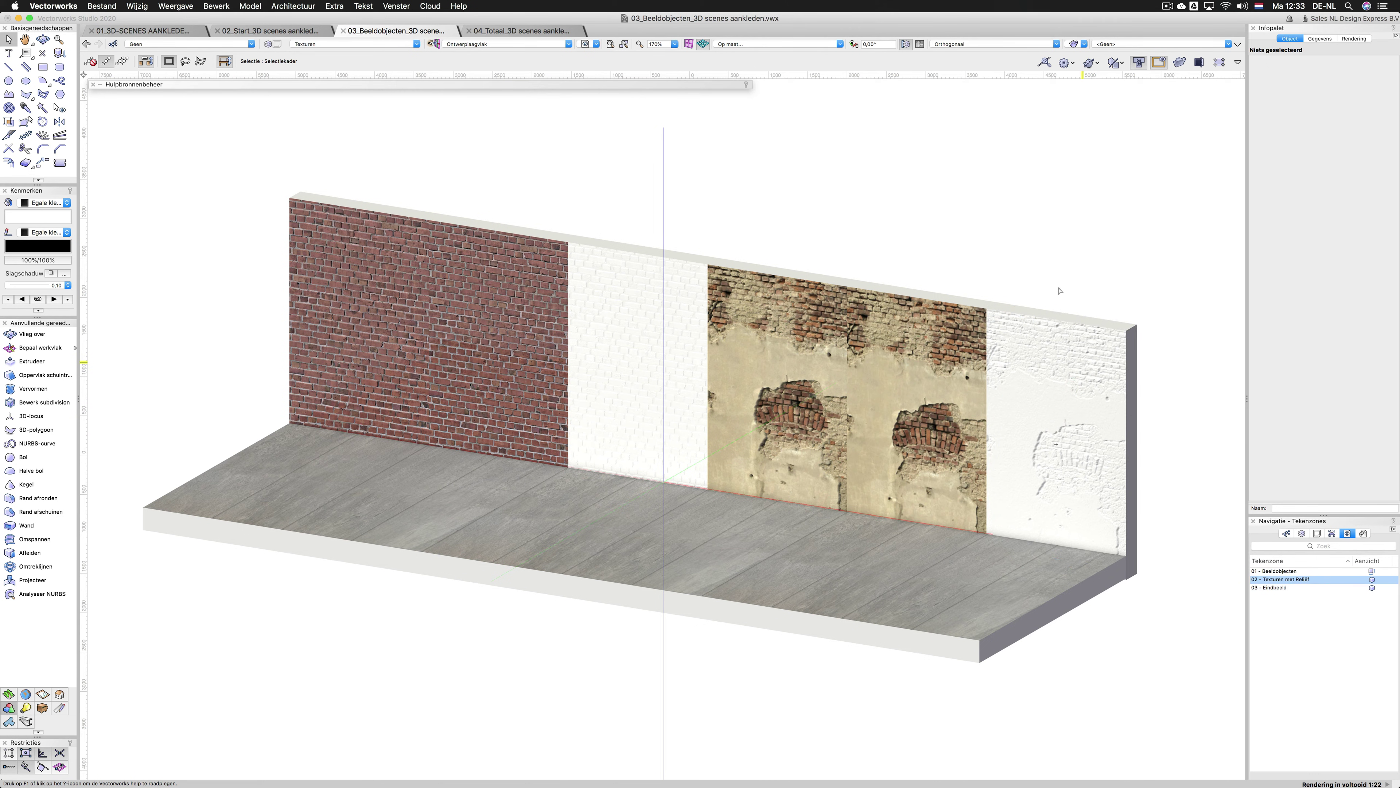
Step: Examine the relief image settings of the texture [RT] Bakstenen verweerd - horiz (Arroway Bricks 013) without changing them
mouse_move(330, 89)
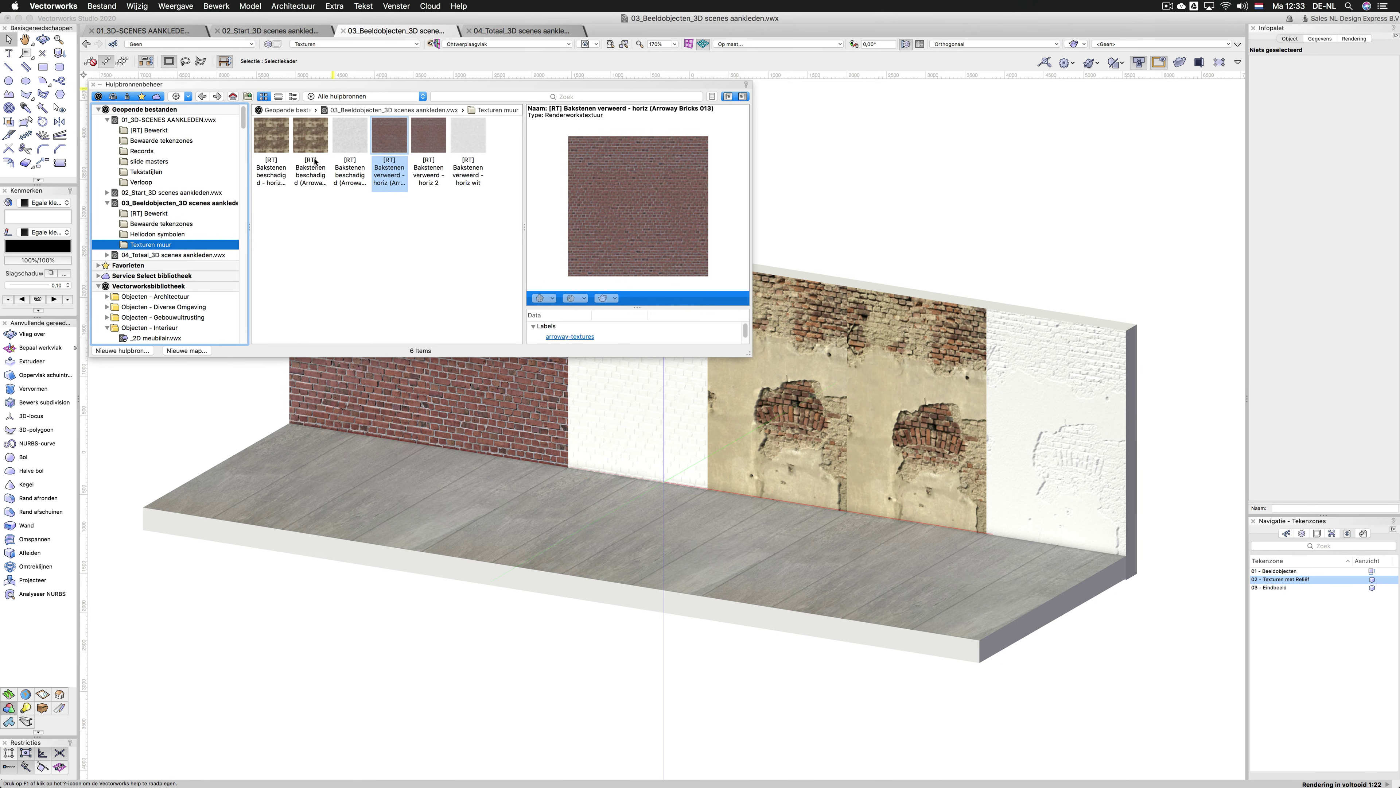
right_click(395, 144)
click(415, 211)
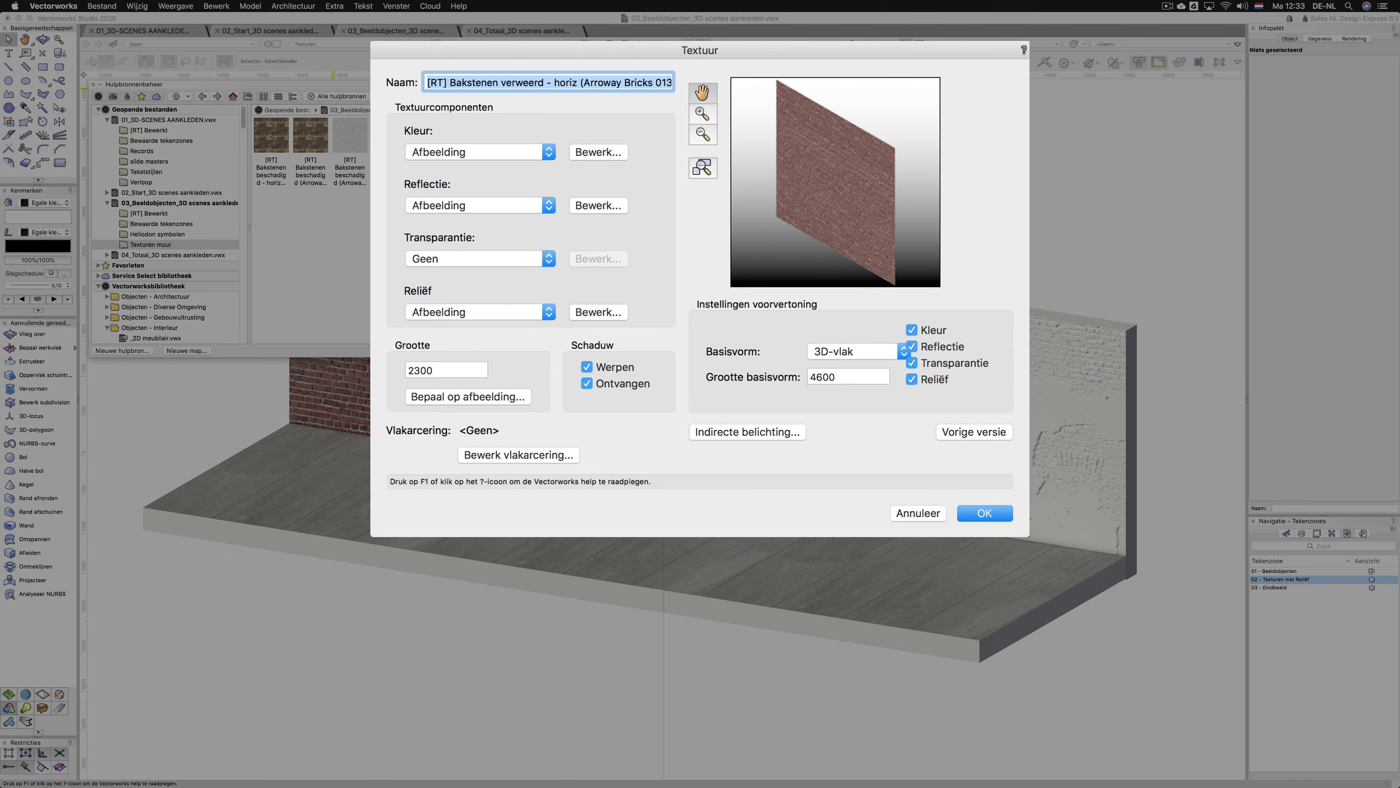
click(609, 313)
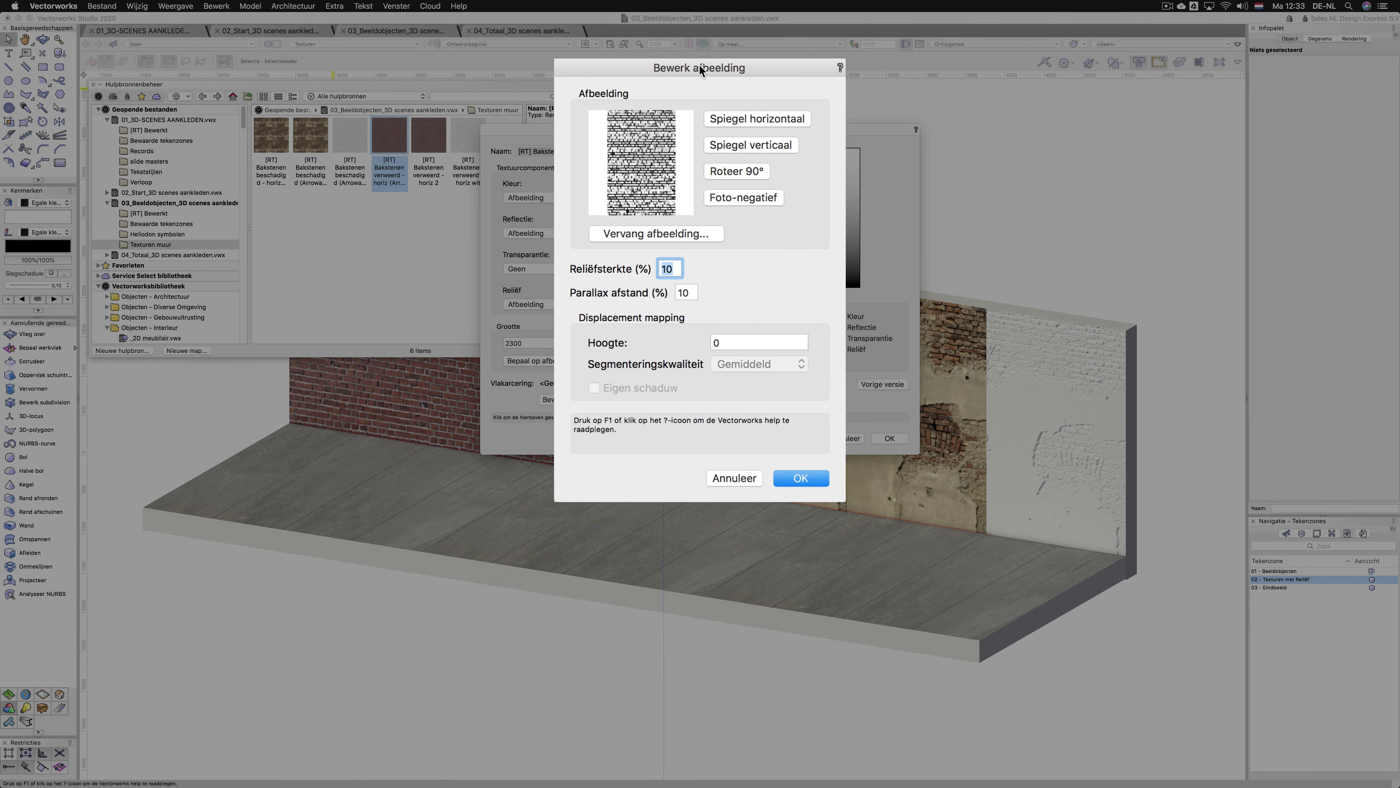
drag(706, 65, 730, 70)
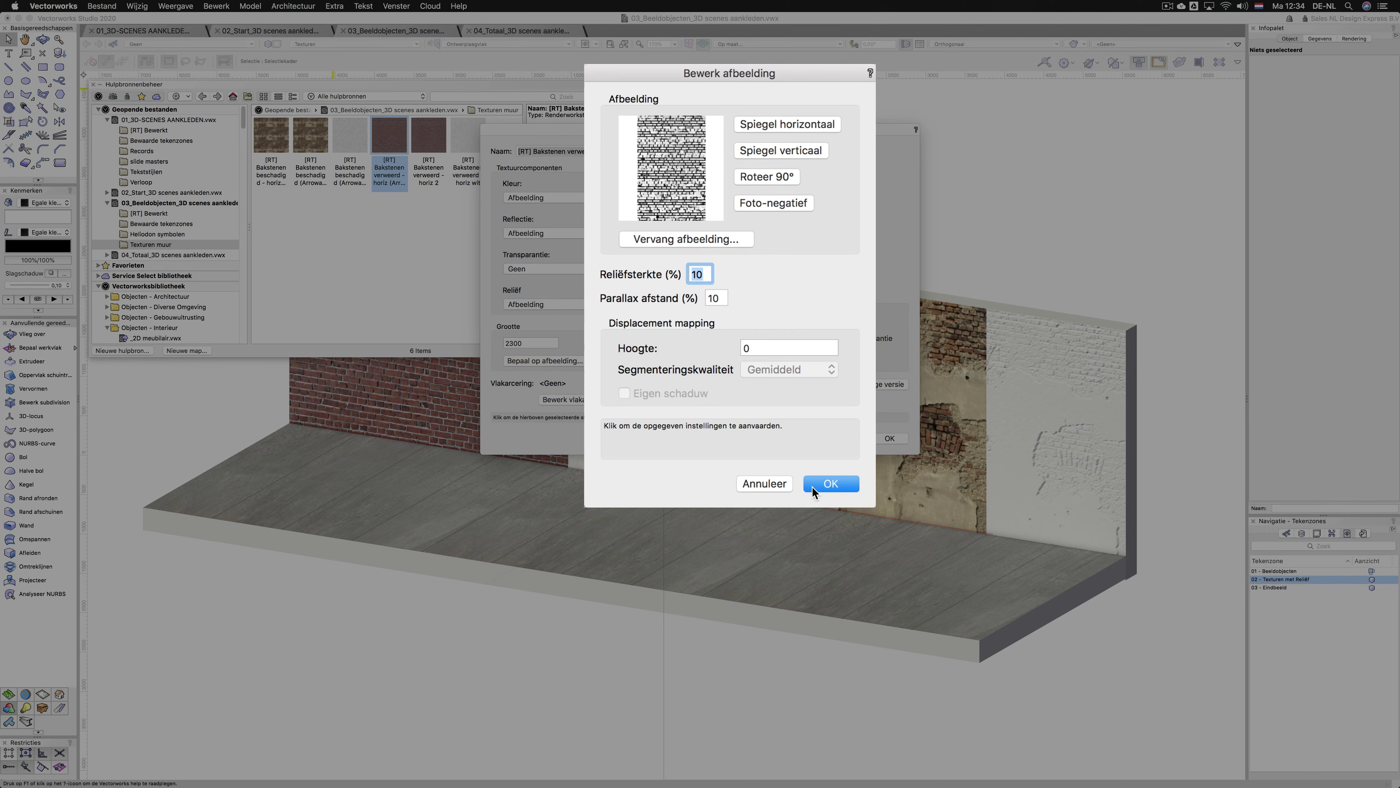
click(774, 484)
click(894, 488)
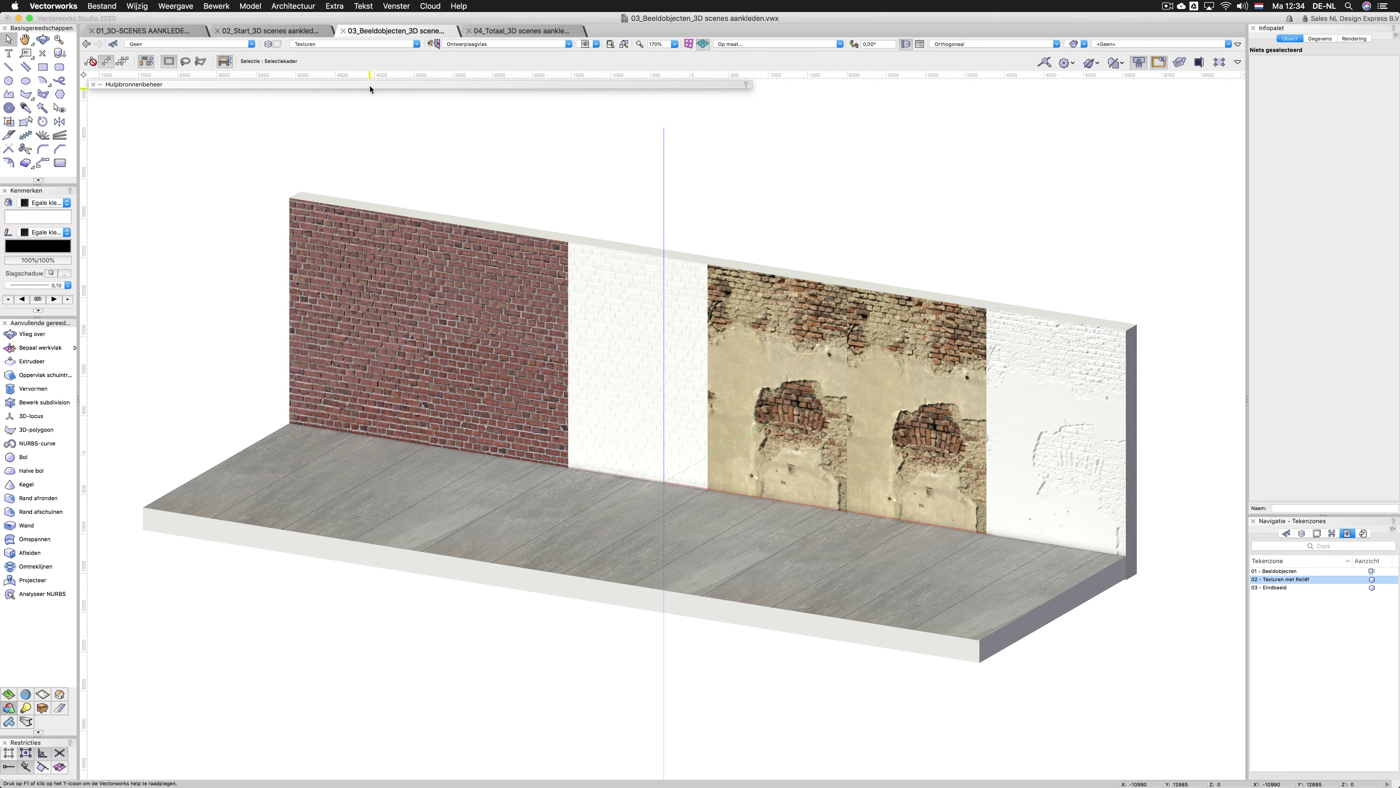
Step: Examine the colour and relief settings of the white [RT] Bakstenen beschadigd (Arroway Bricks 011) texture without changing them
mouse_move(370, 89)
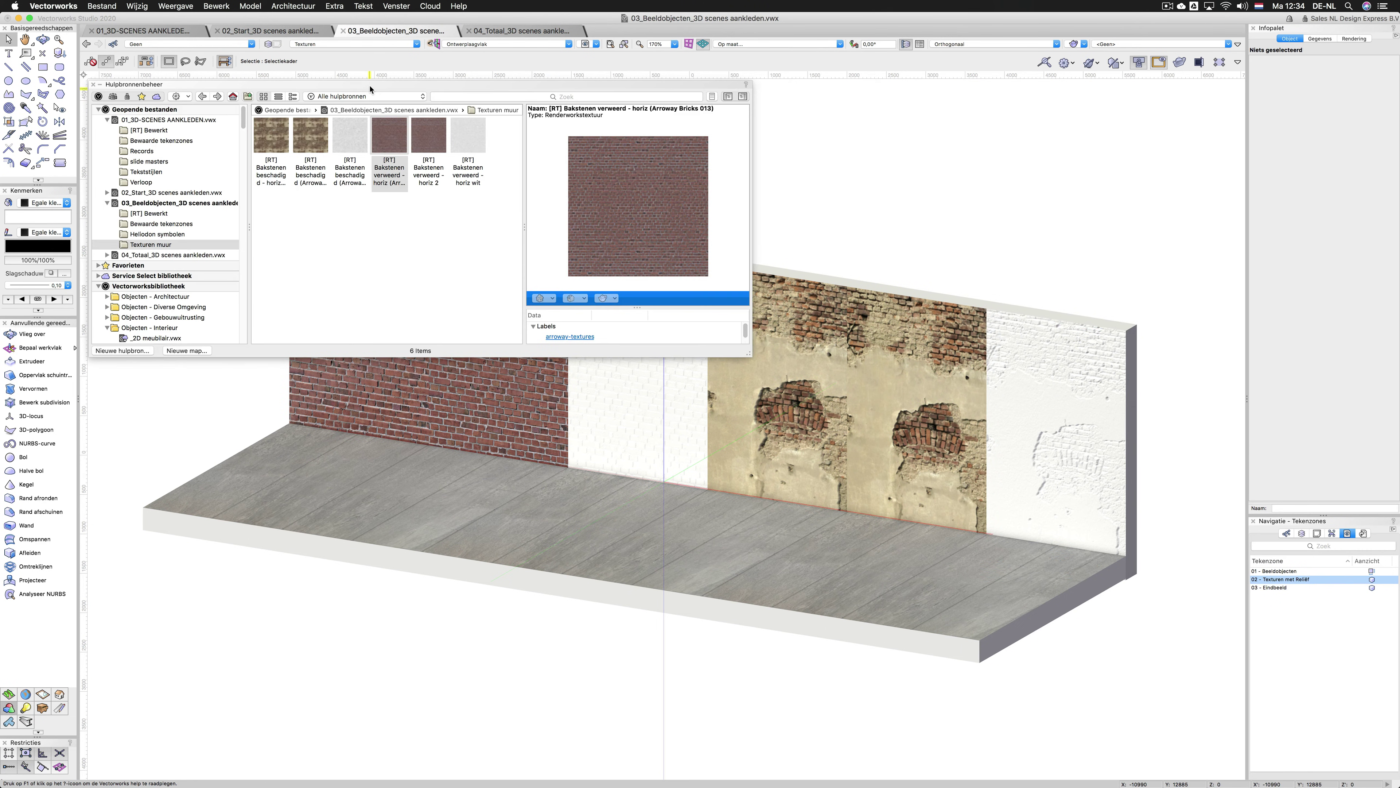
right_click(342, 132)
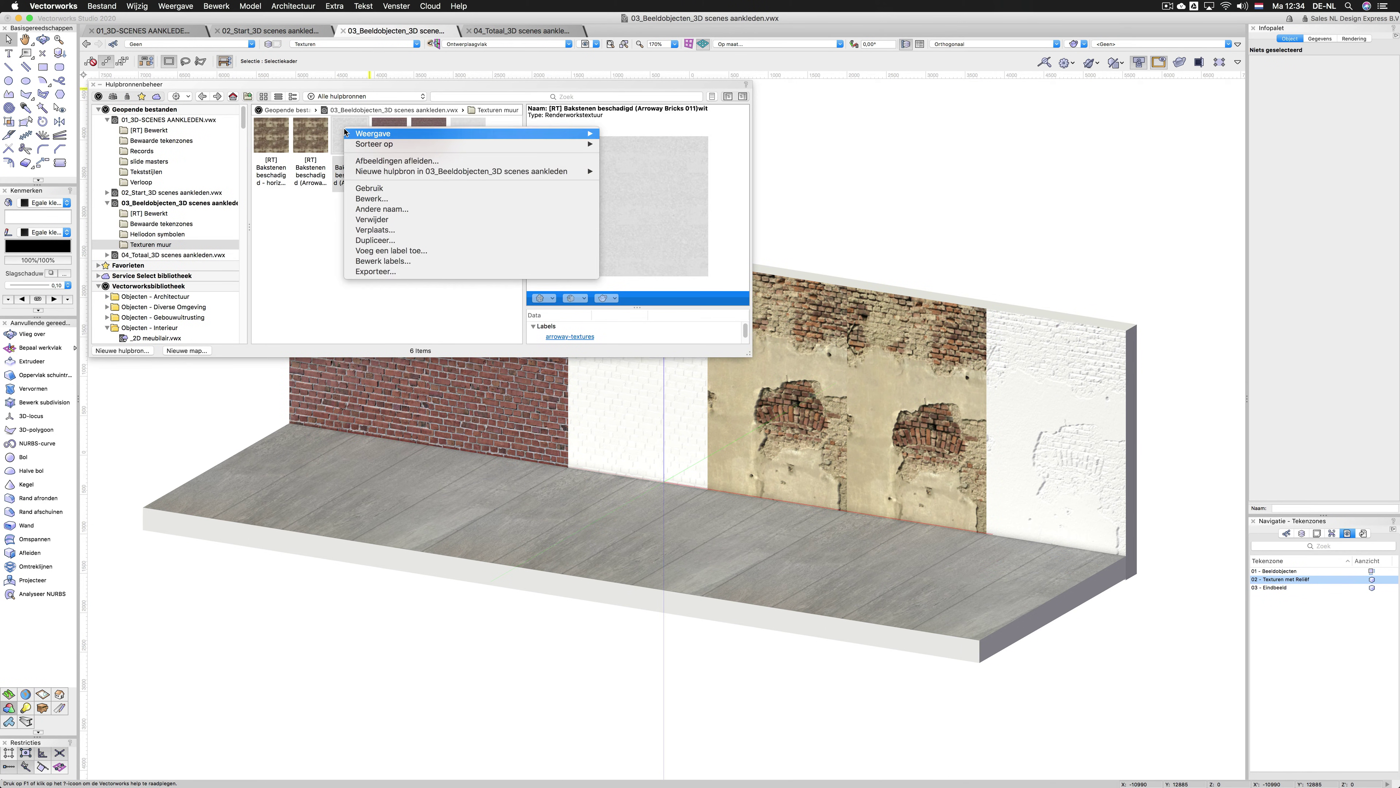
click(366, 200)
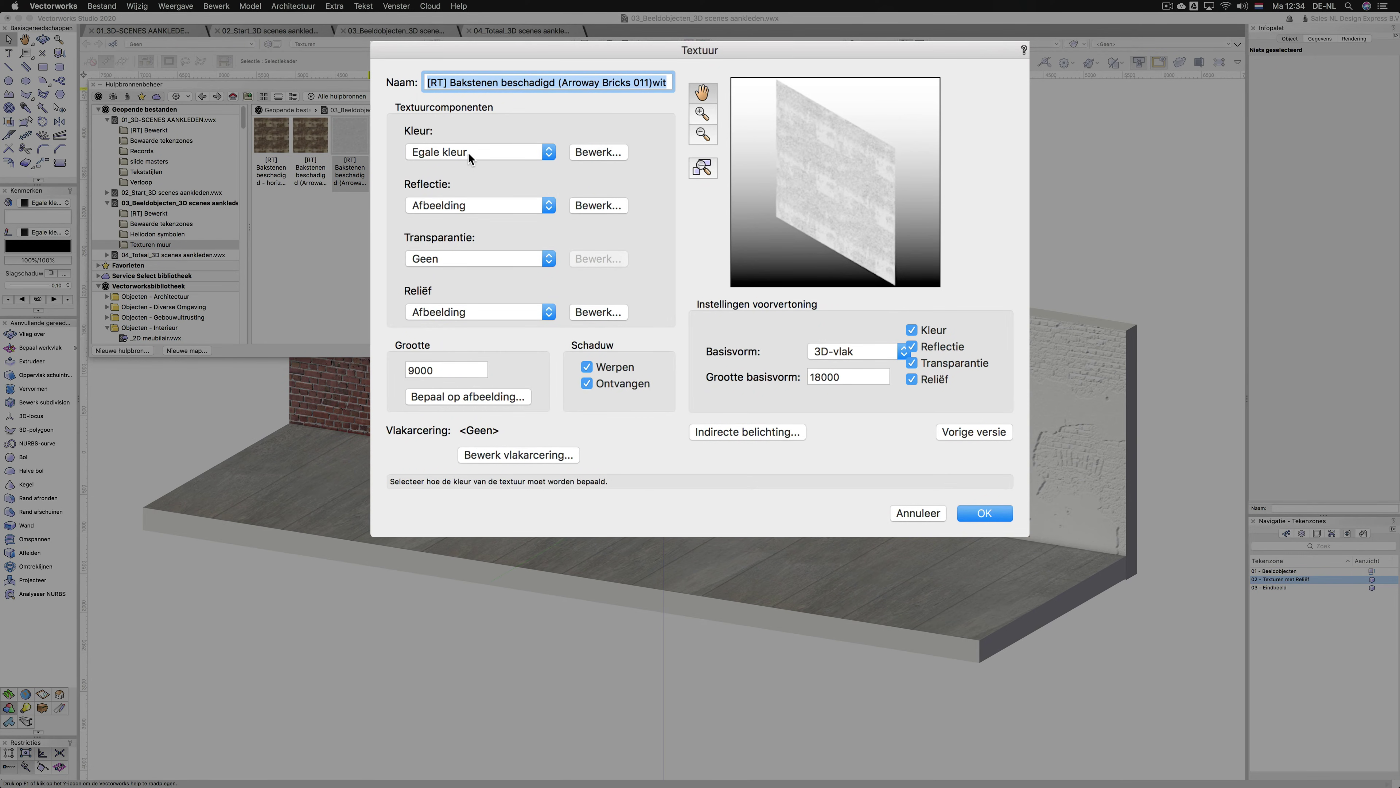
click(599, 152)
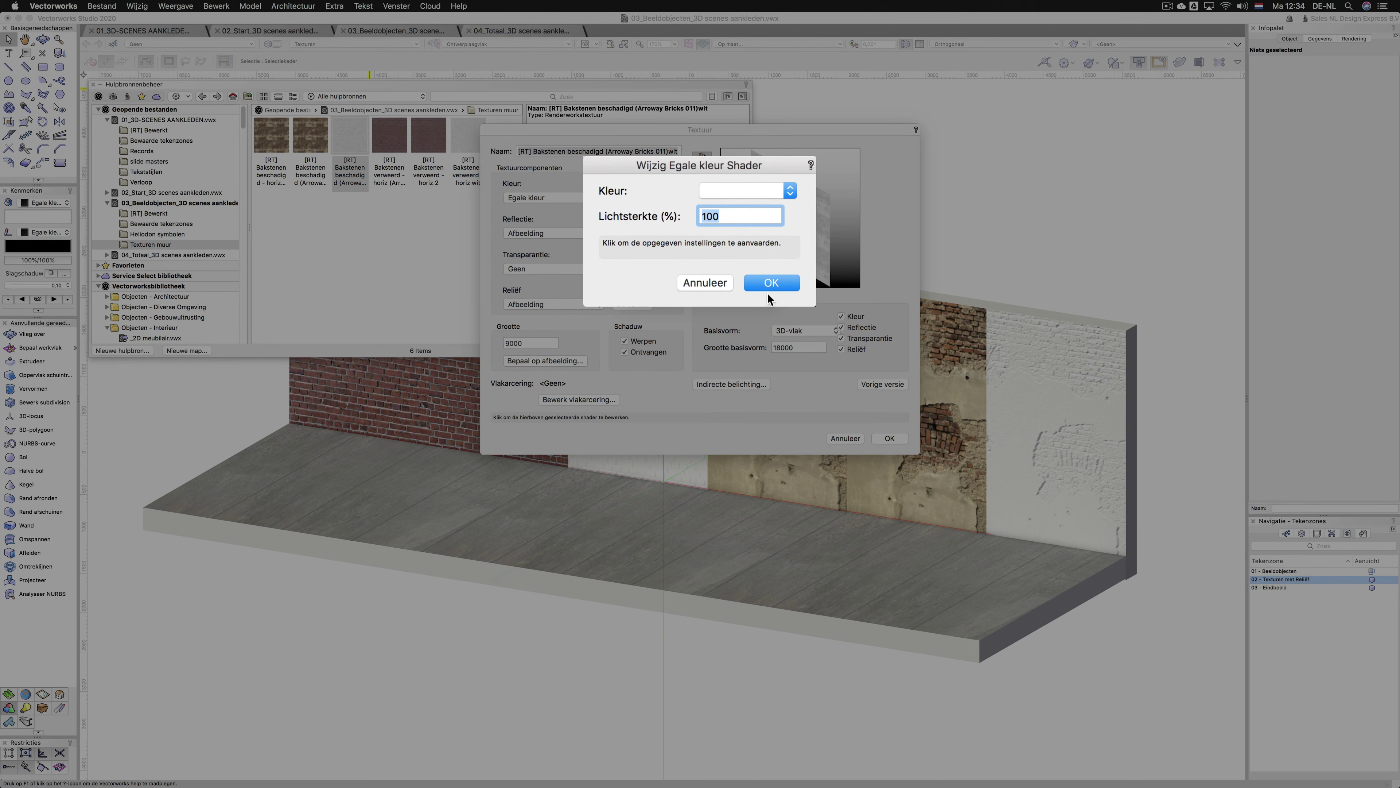
click(771, 283)
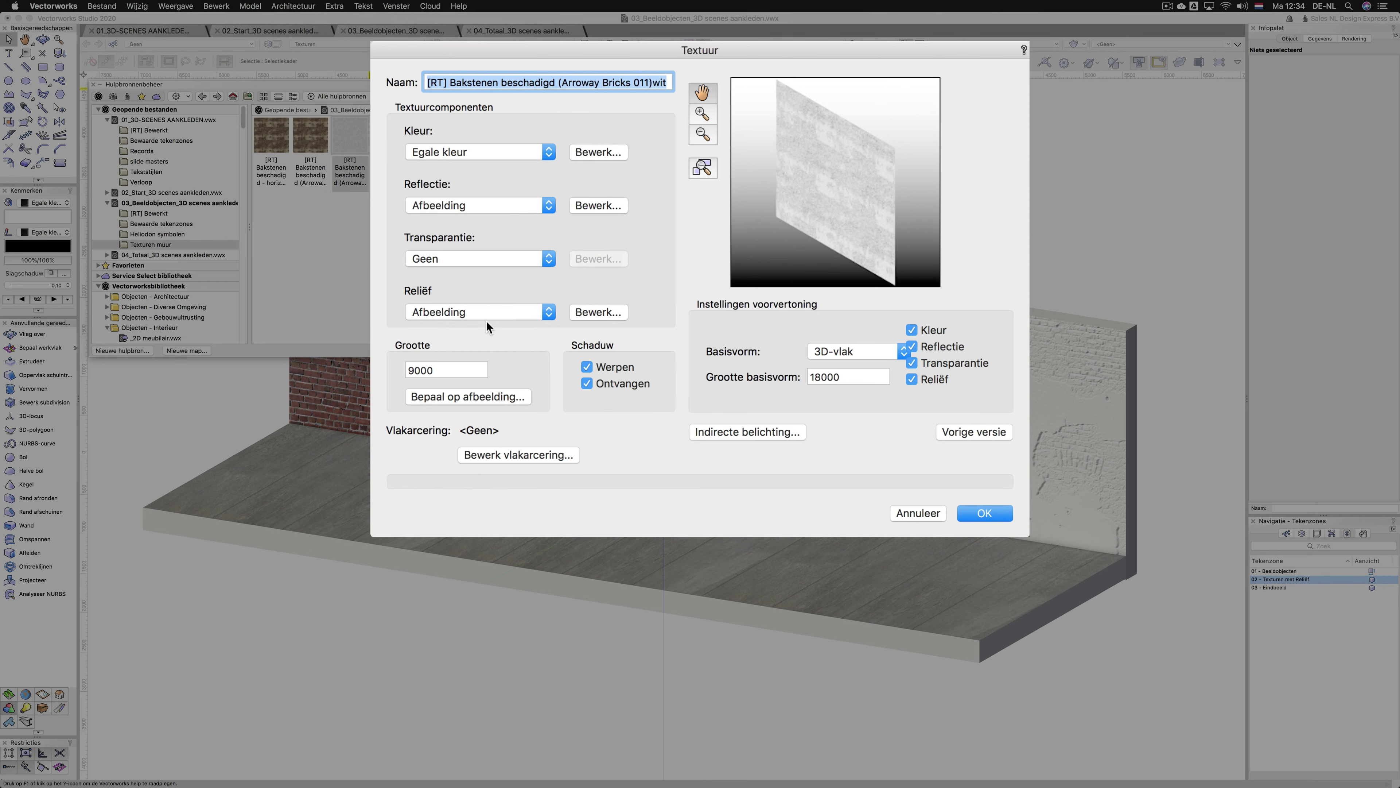
click(608, 313)
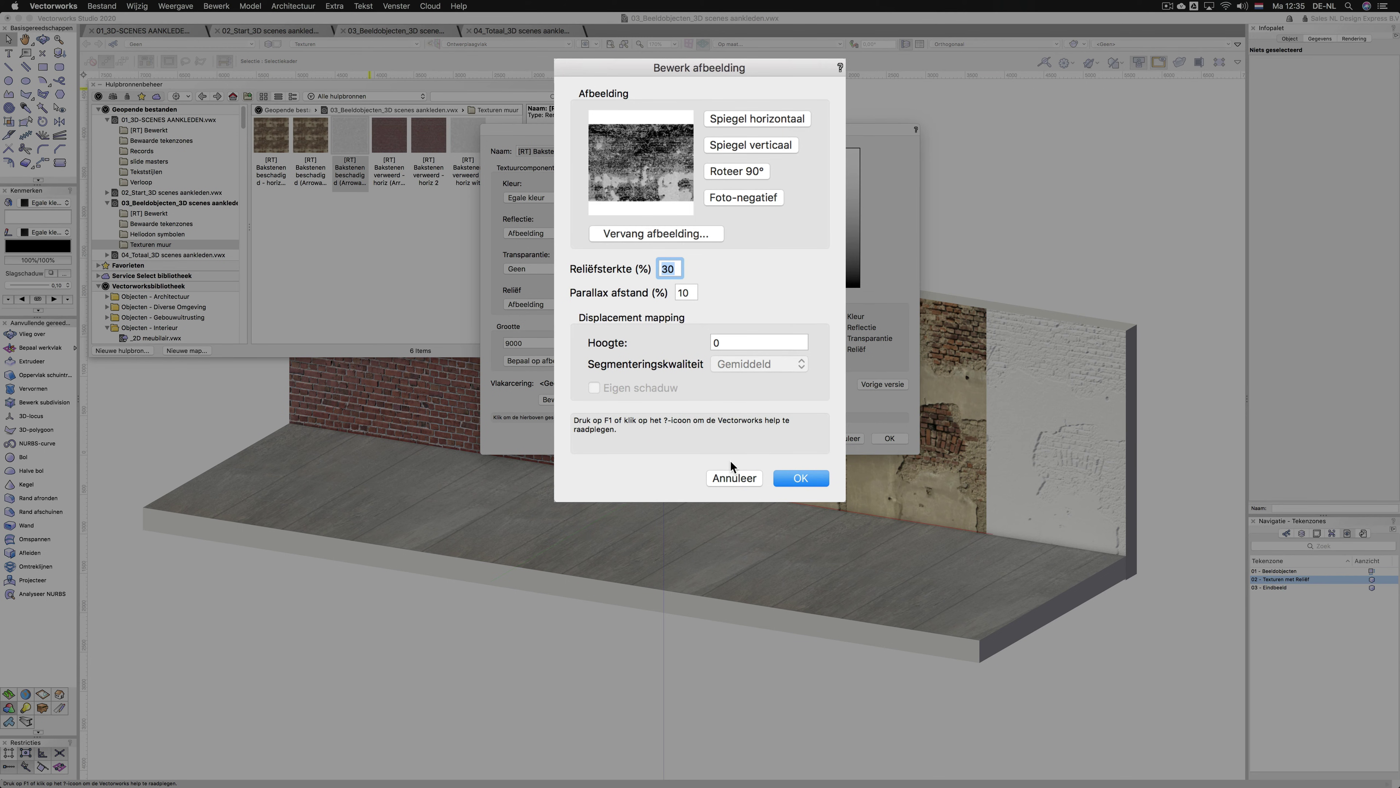
click(733, 478)
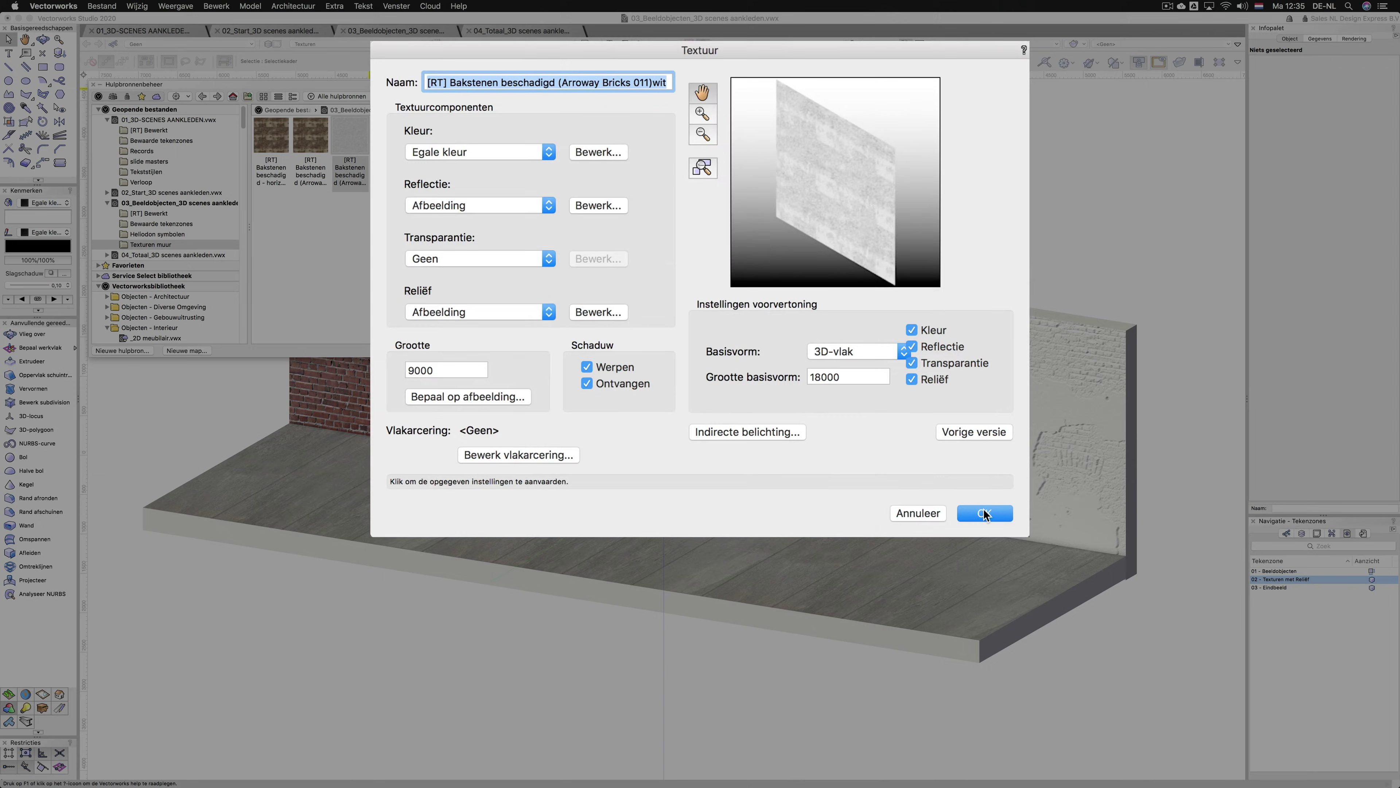
click(911, 519)
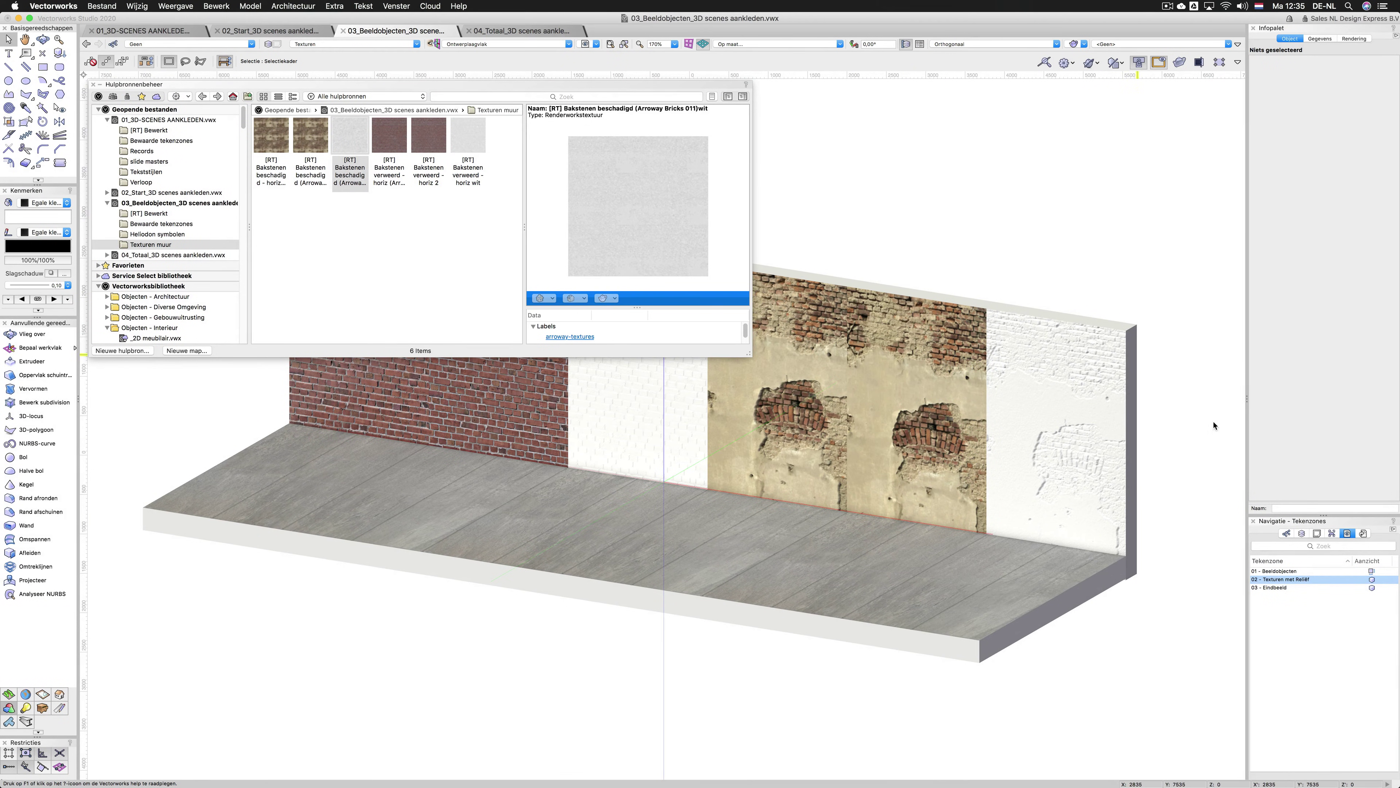
Step: View the saved view 03 - Eindbeeld and the presentation slides Aankleding van de render and HDRI achtergrond
click(1372, 588)
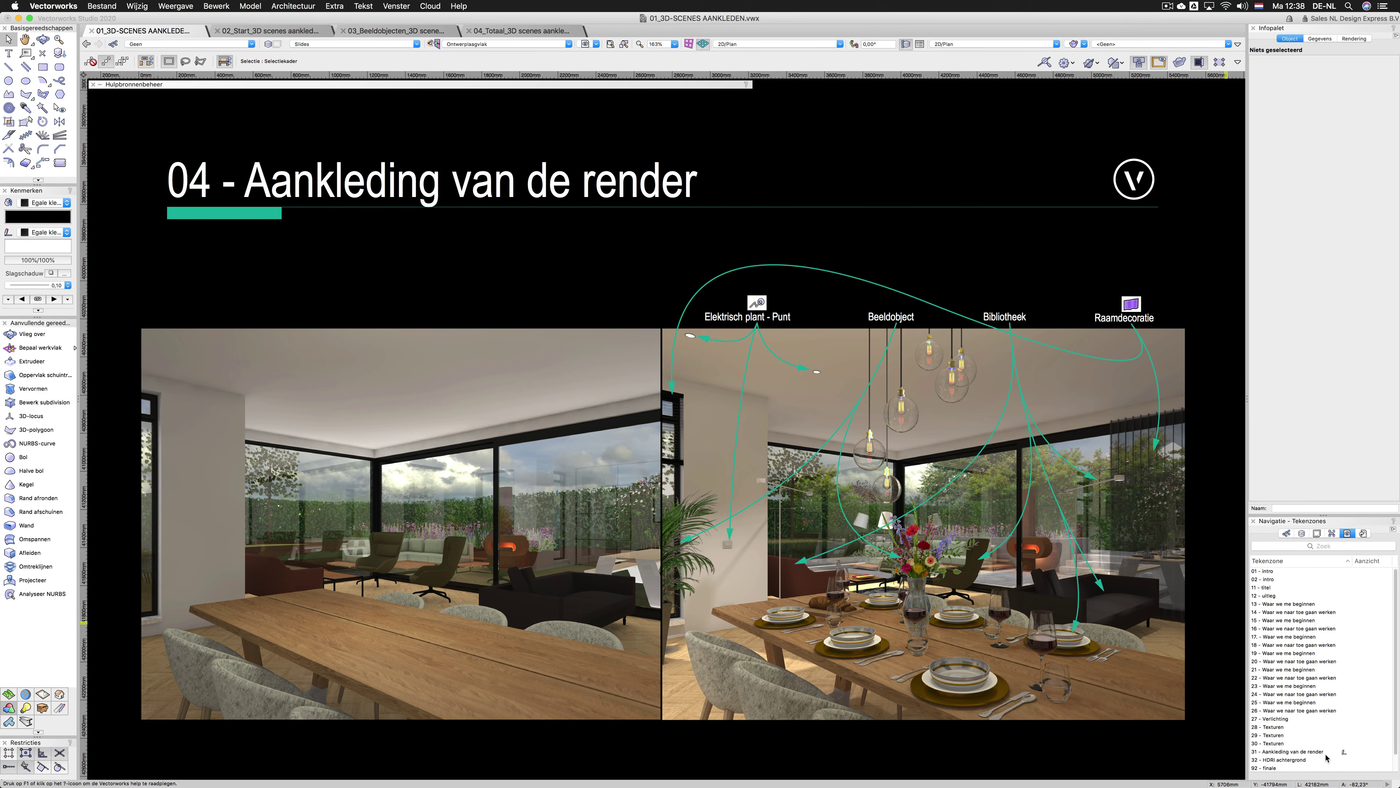
double_click(1351, 756)
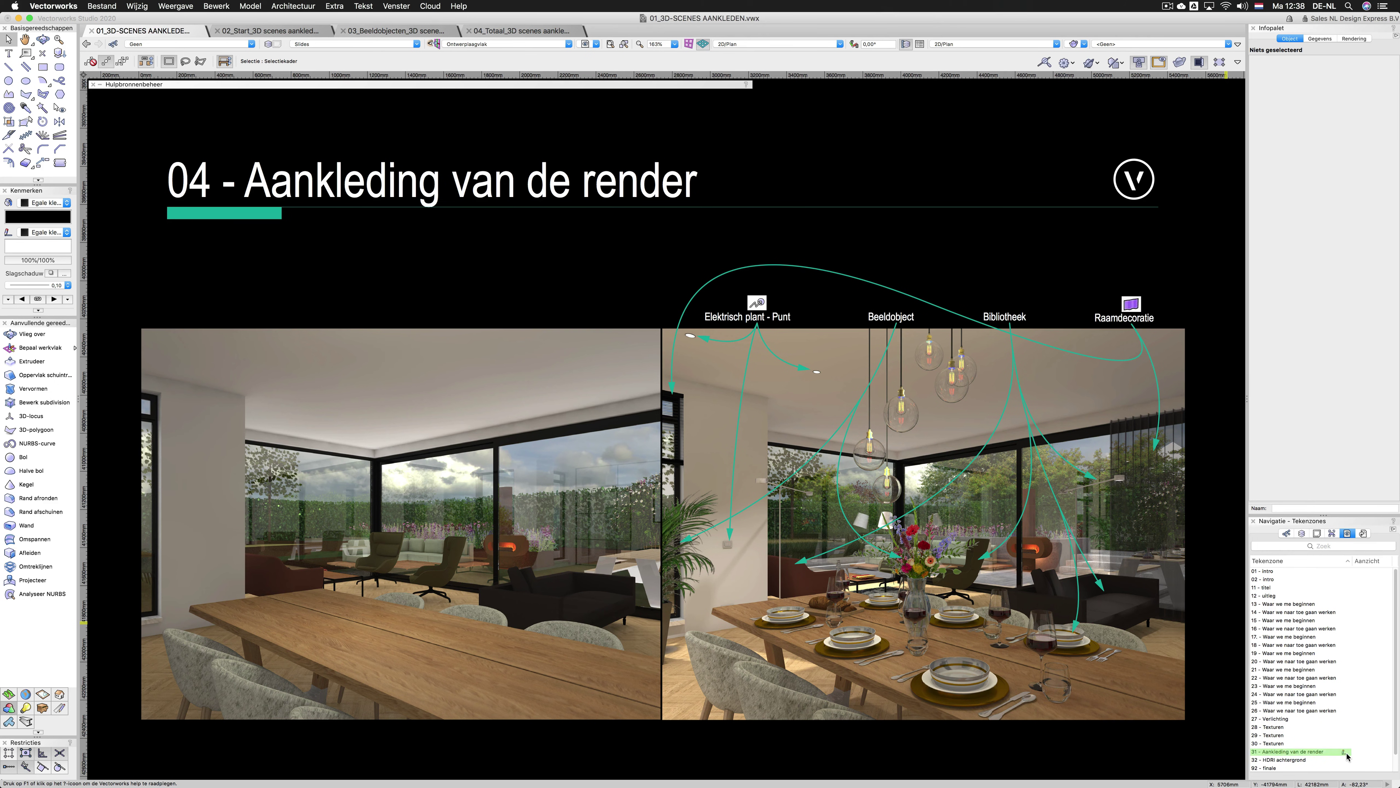
double_click(1372, 760)
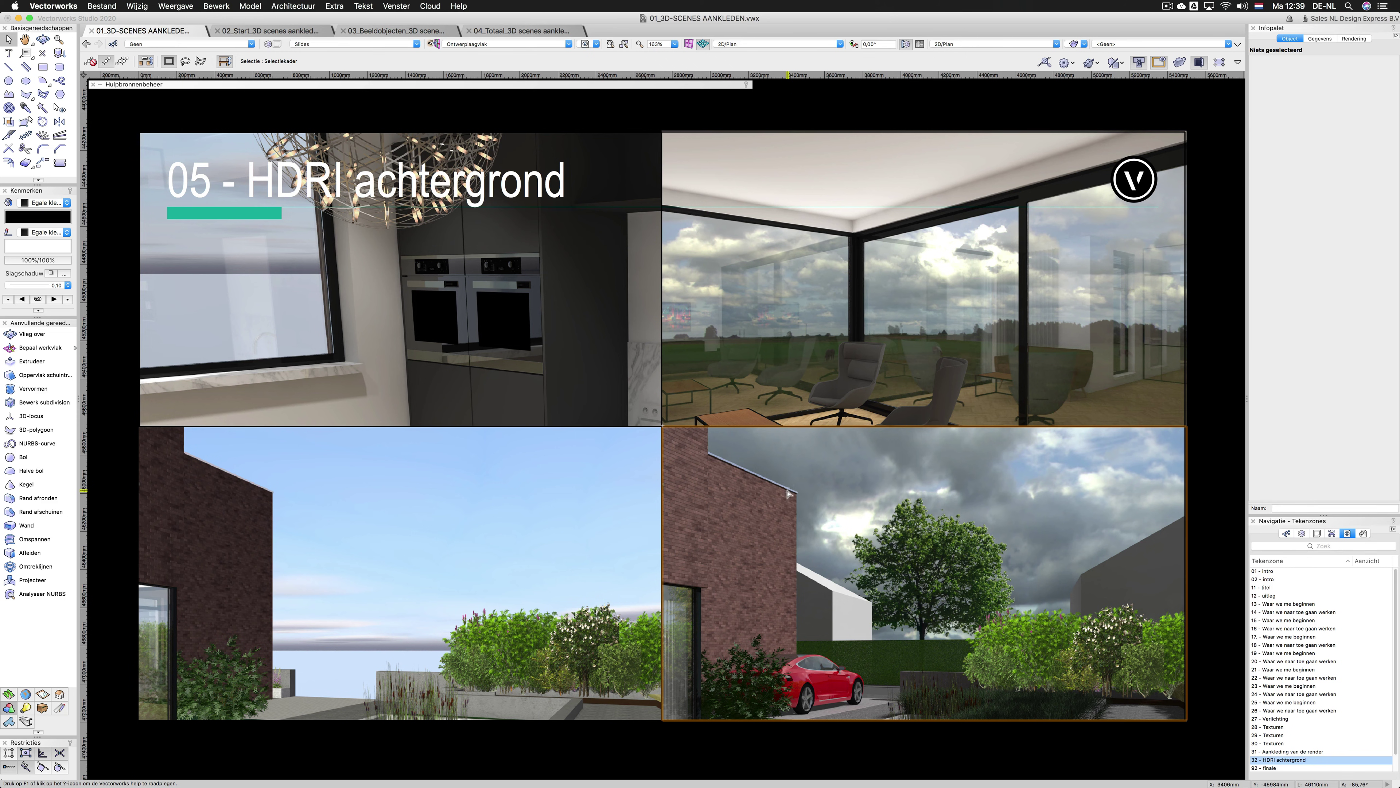
Step: Switch to Google Chrome and browse the Midday category of HDRIs on HDRI Haven
mouse_move(484, 760)
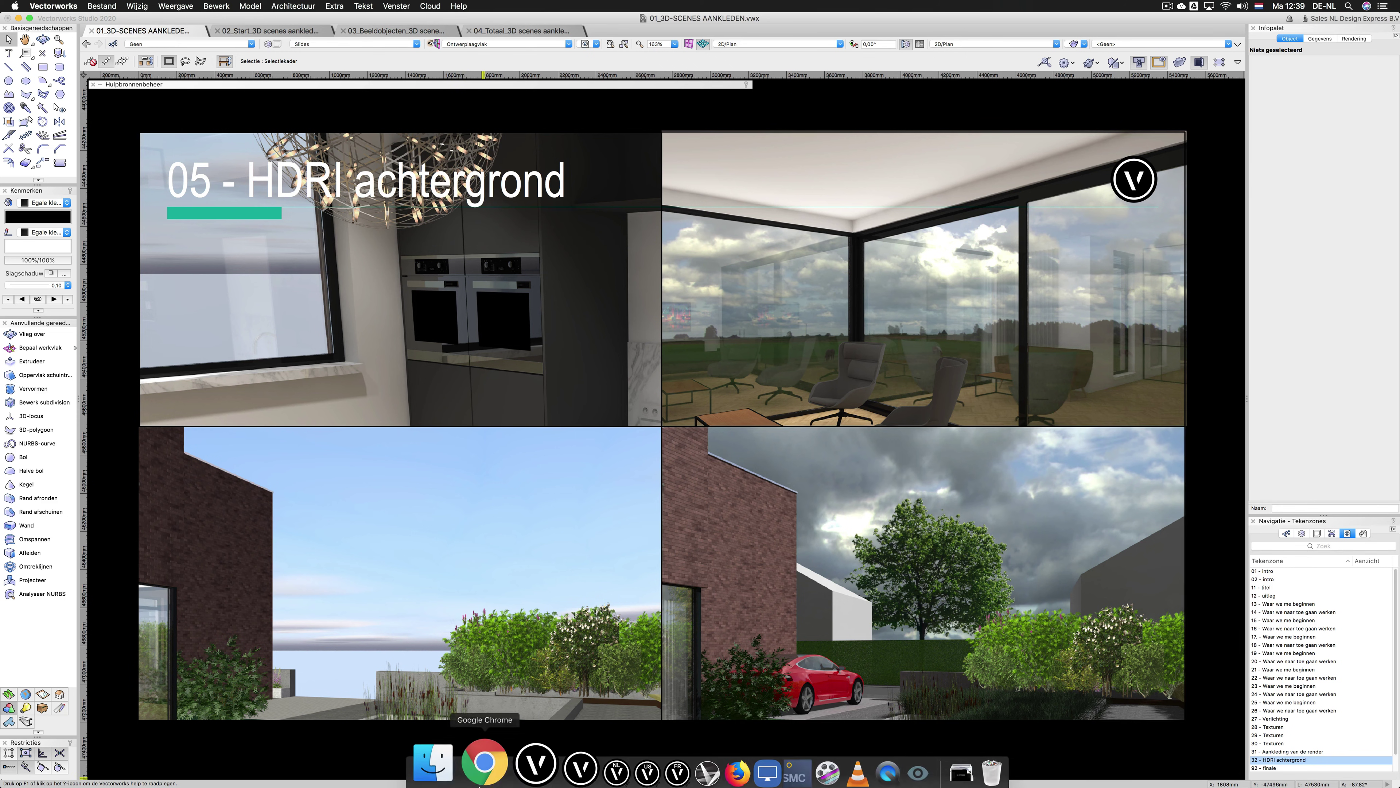
click(483, 760)
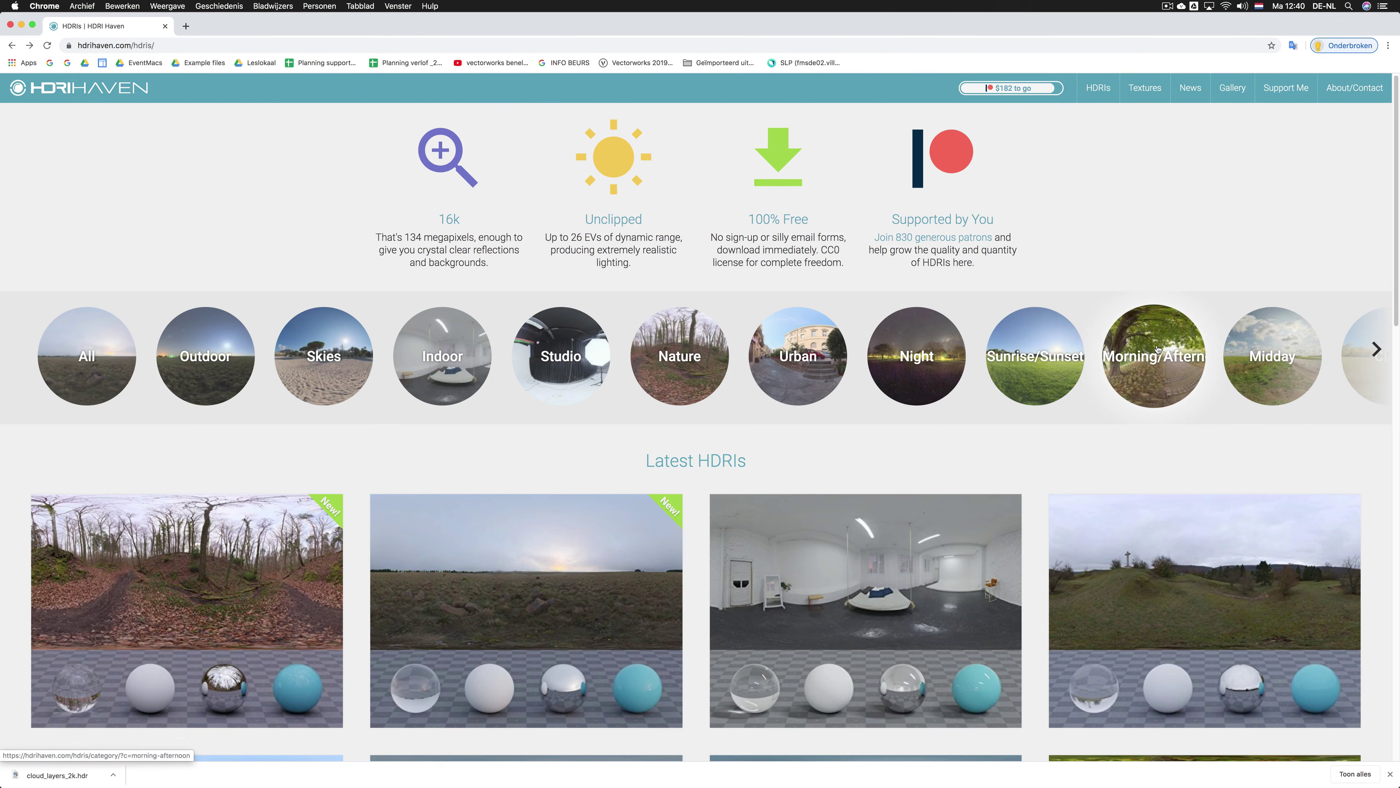
click(1266, 348)
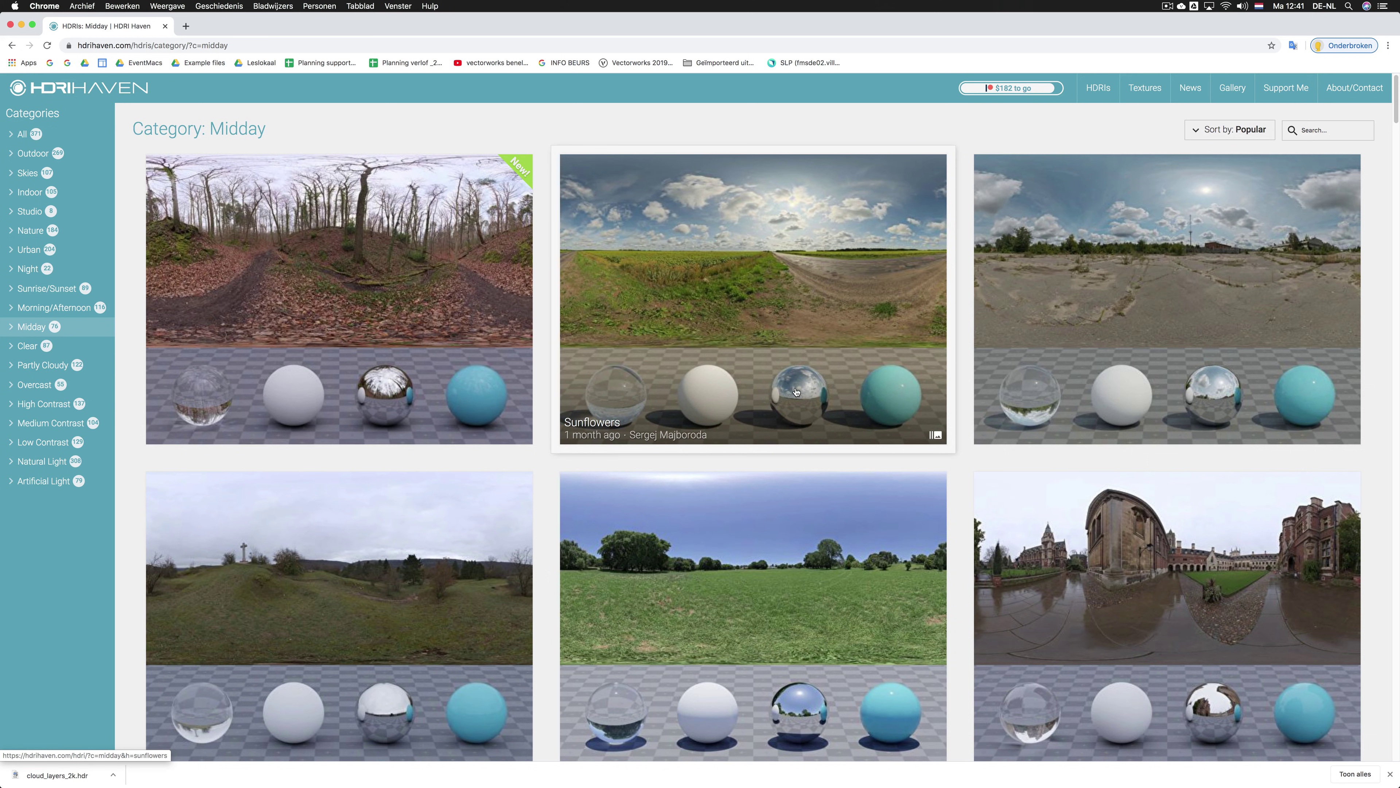
scroll(796, 392, down, 1)
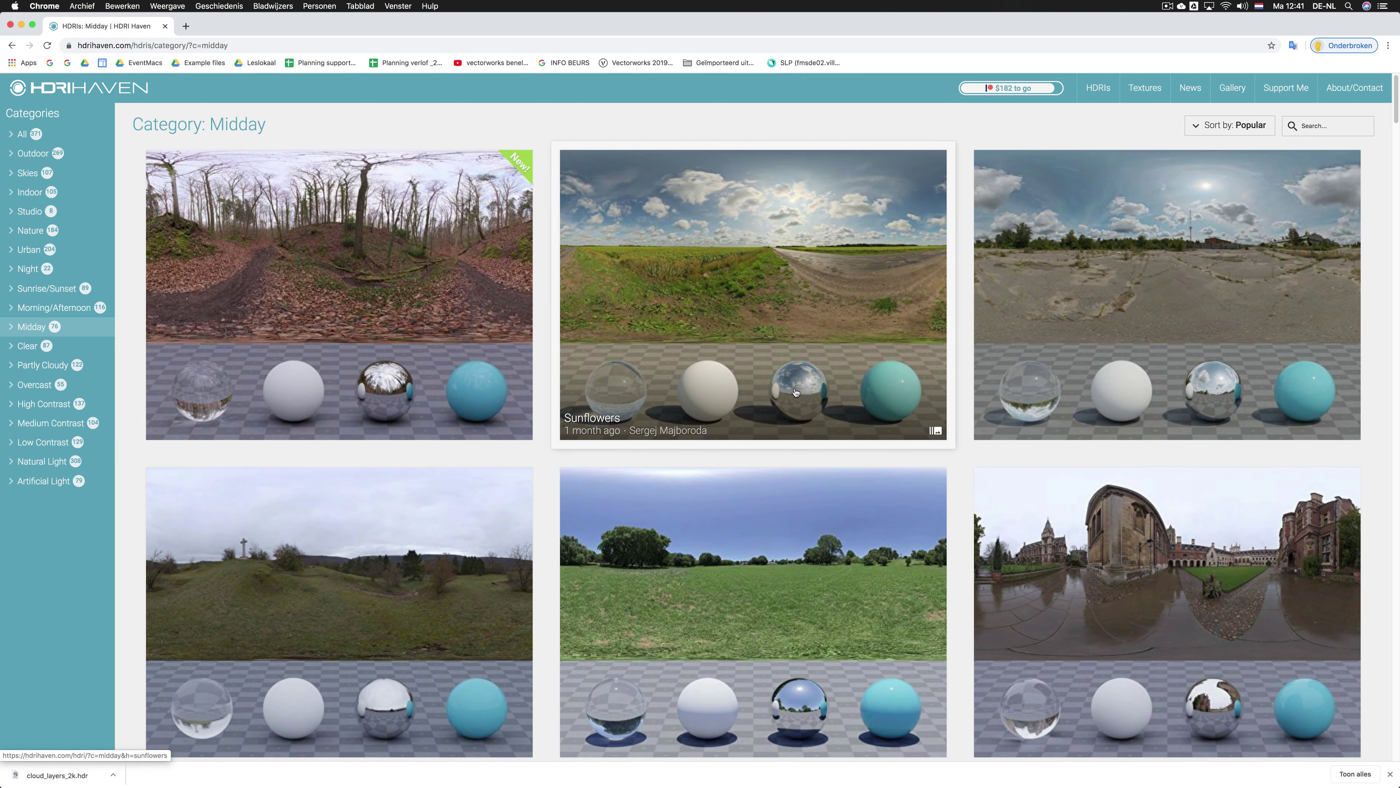
scroll(795, 392, down, 3)
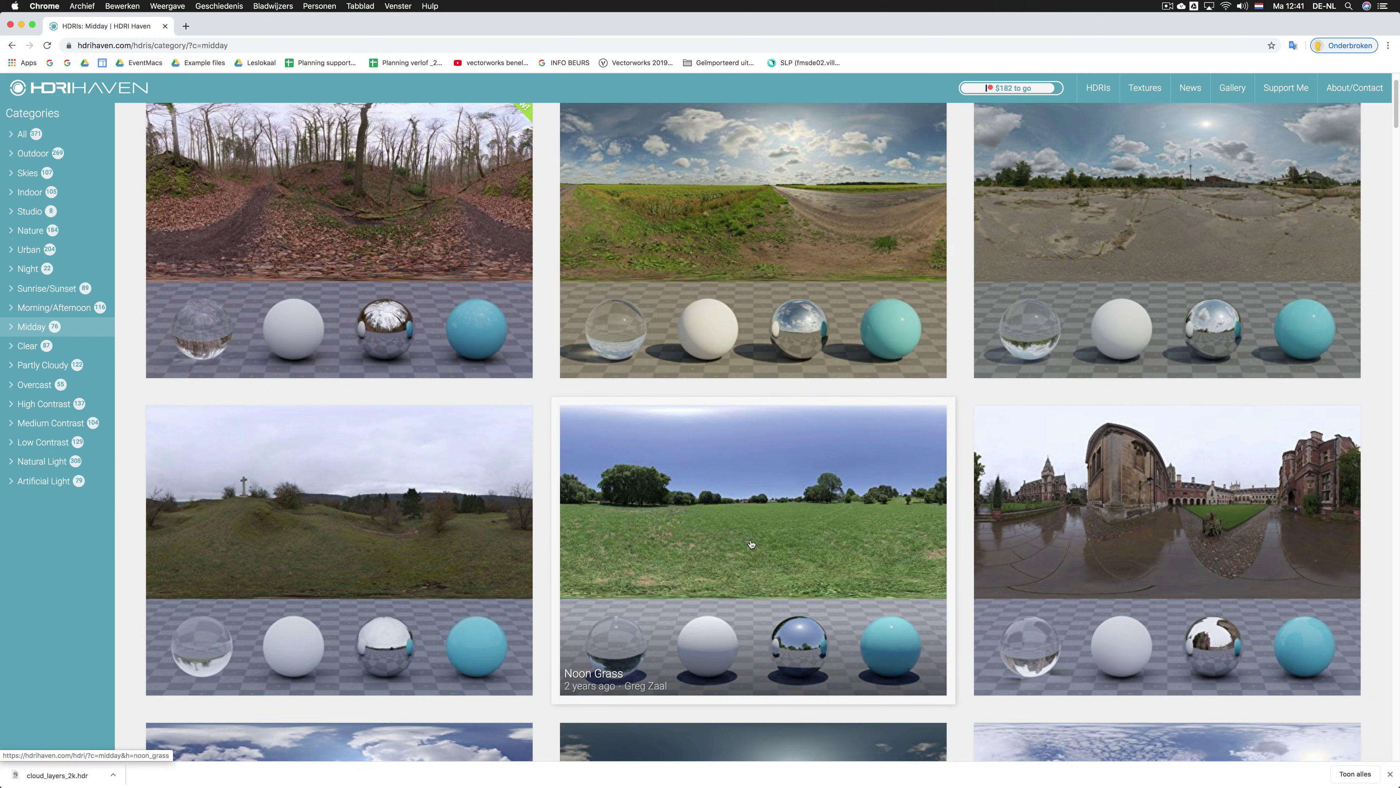
scroll(751, 544, down, 10)
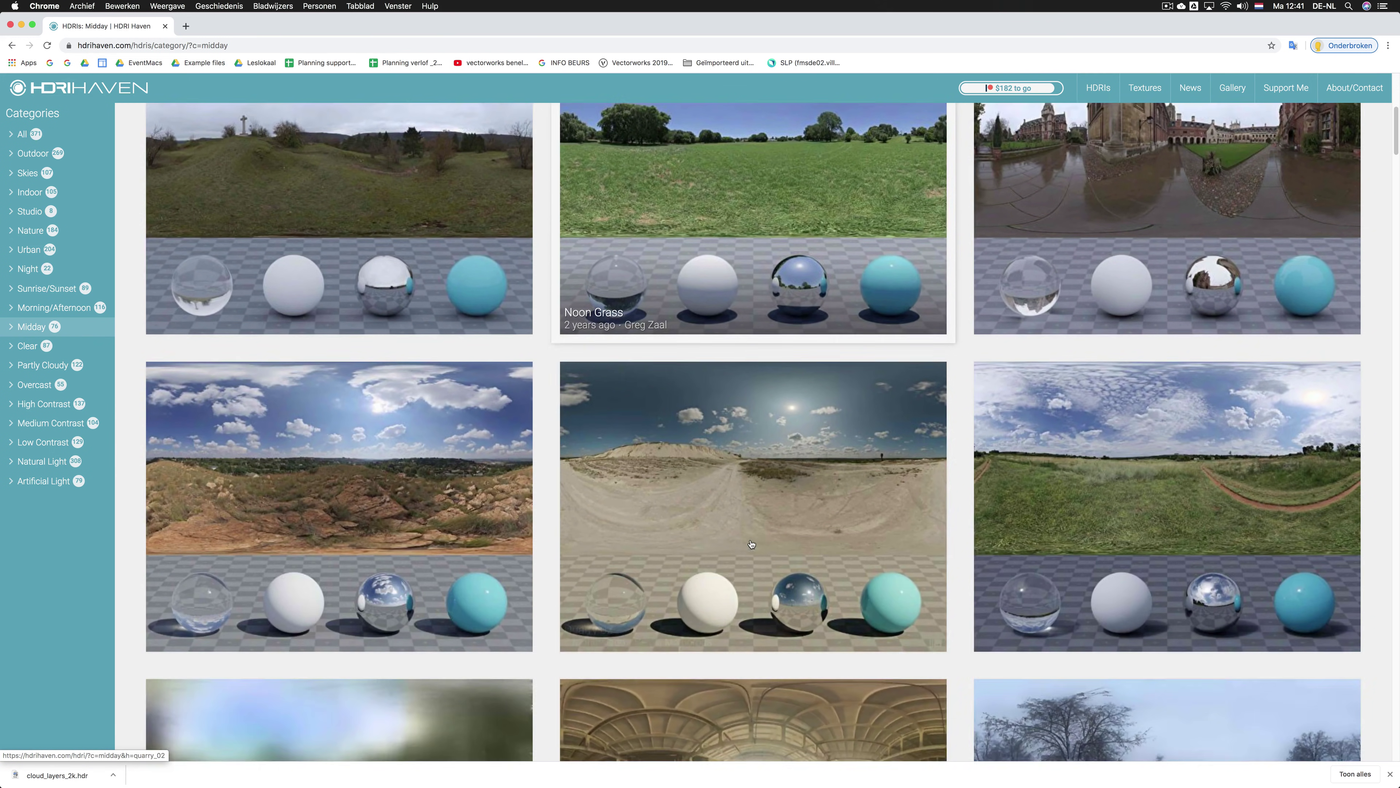
scroll(751, 544, down, 5)
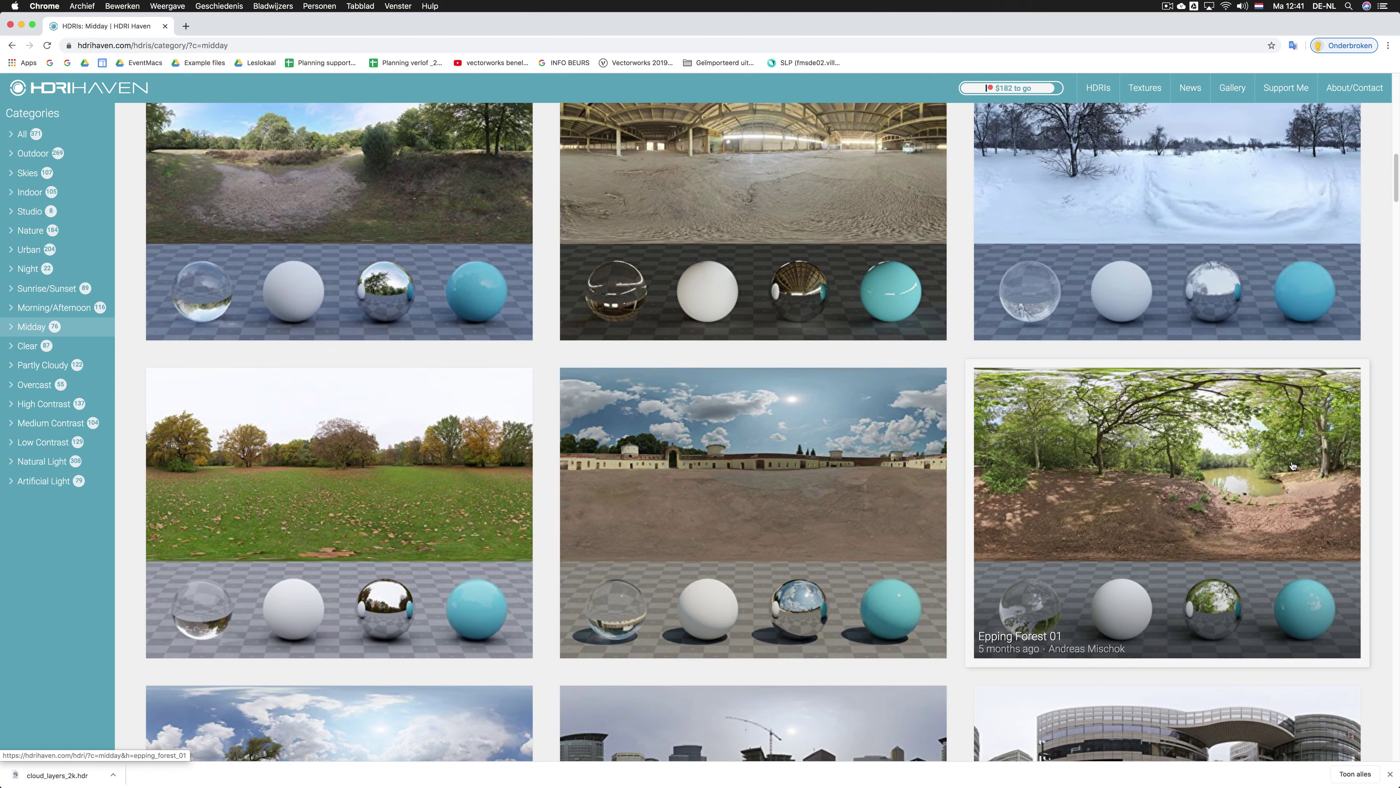
Step: Look through the remaining Midday HDRI thumbnails for a suitable daylight background and return to the start of the list
scroll(1293, 465, down, 5)
scroll(1293, 465, down, 8)
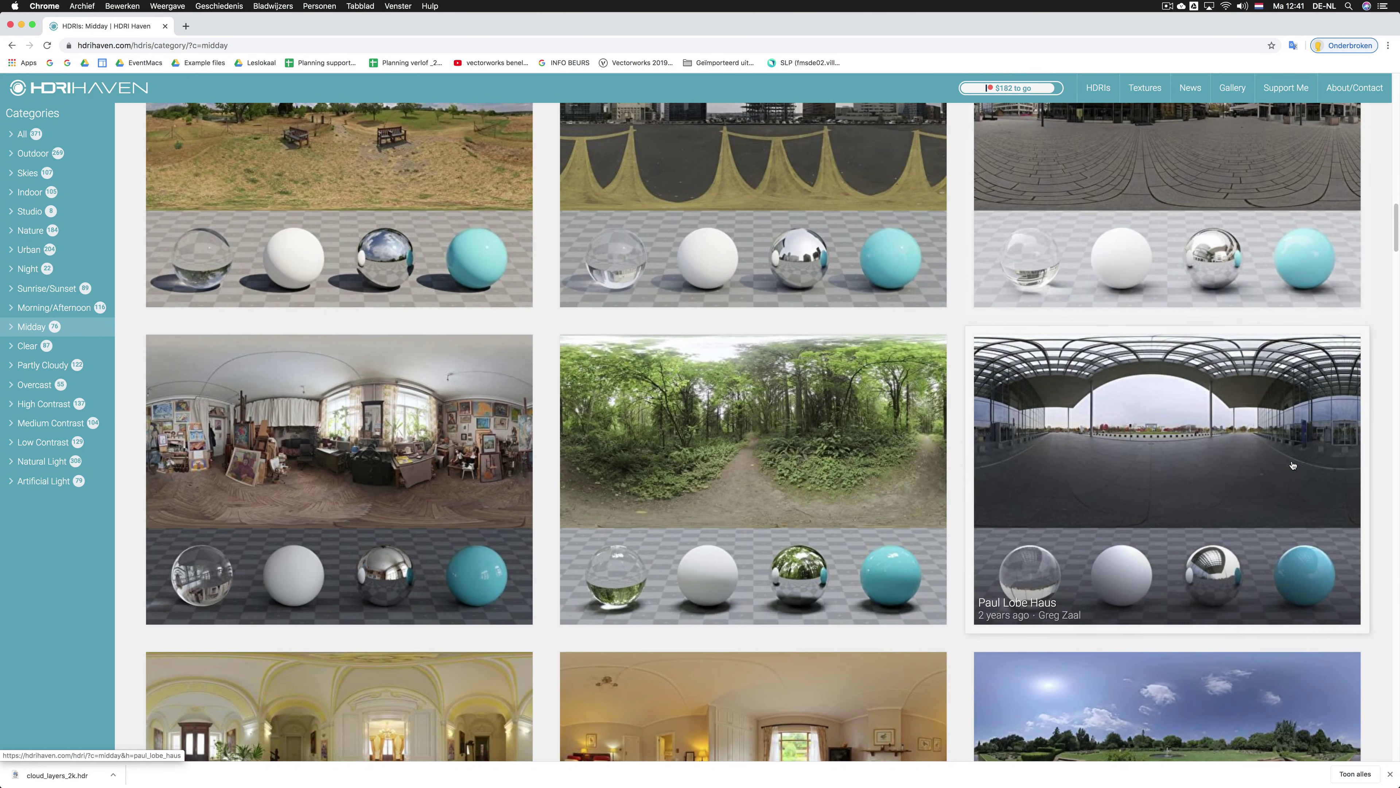
scroll(1293, 465, down, 10)
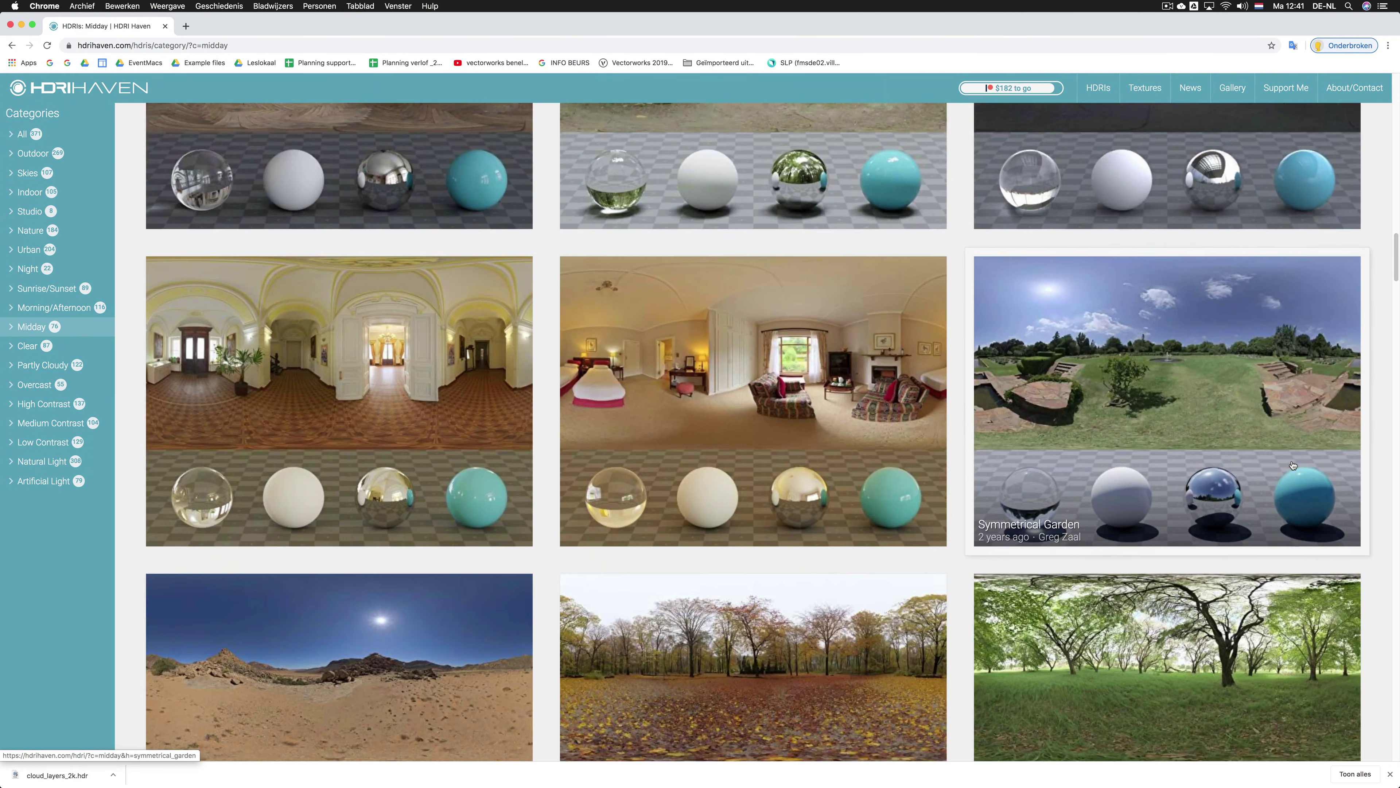
scroll(1293, 465, down, 9)
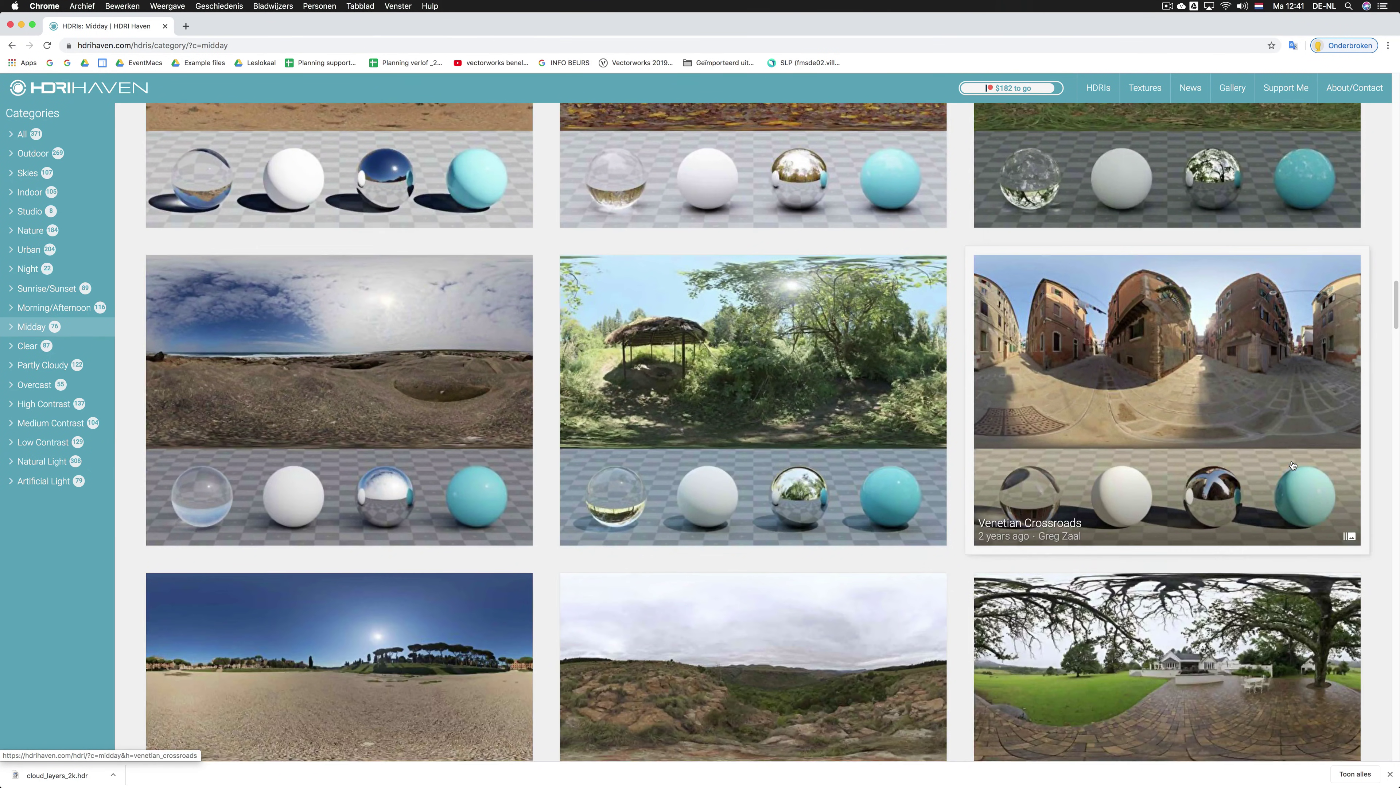
scroll(1293, 465, down, 12)
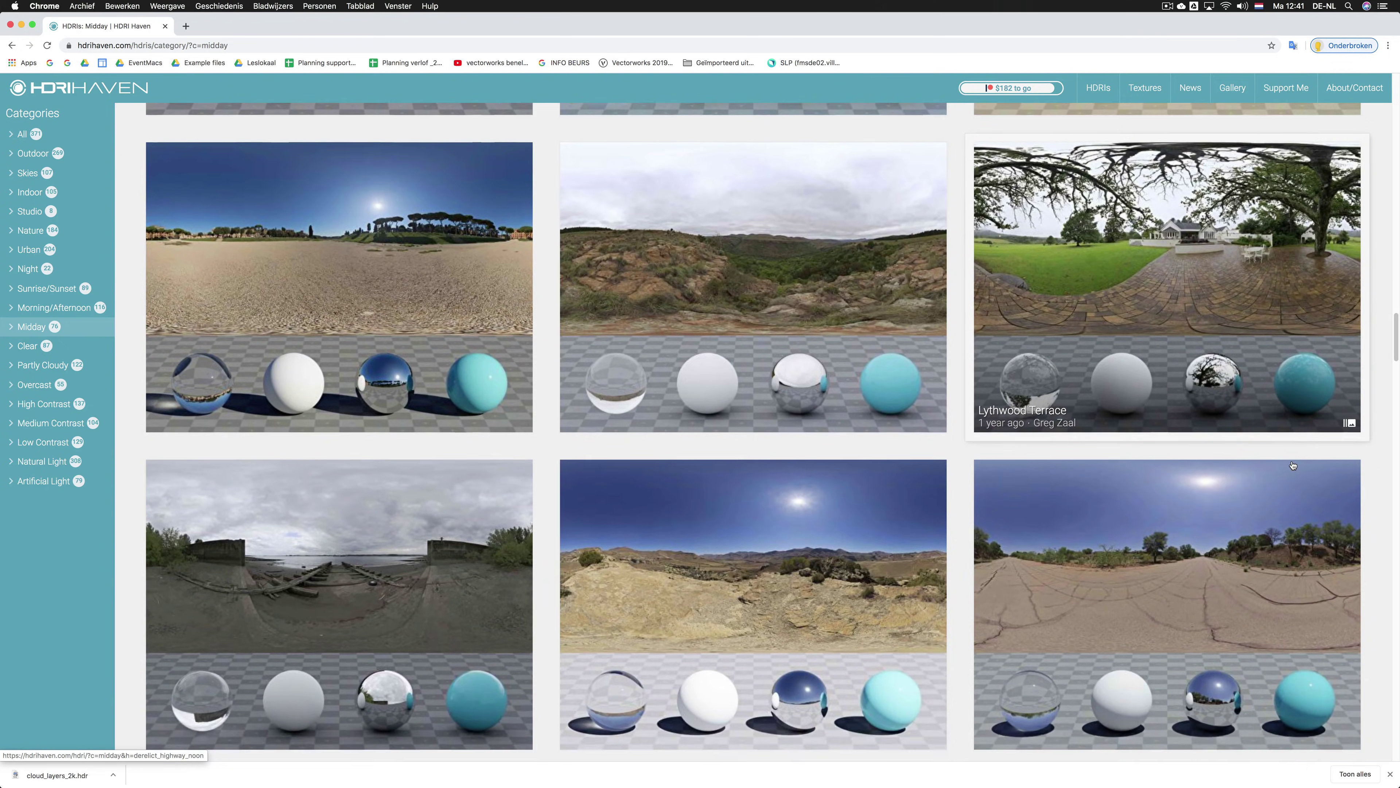
scroll(1293, 465, down, 6)
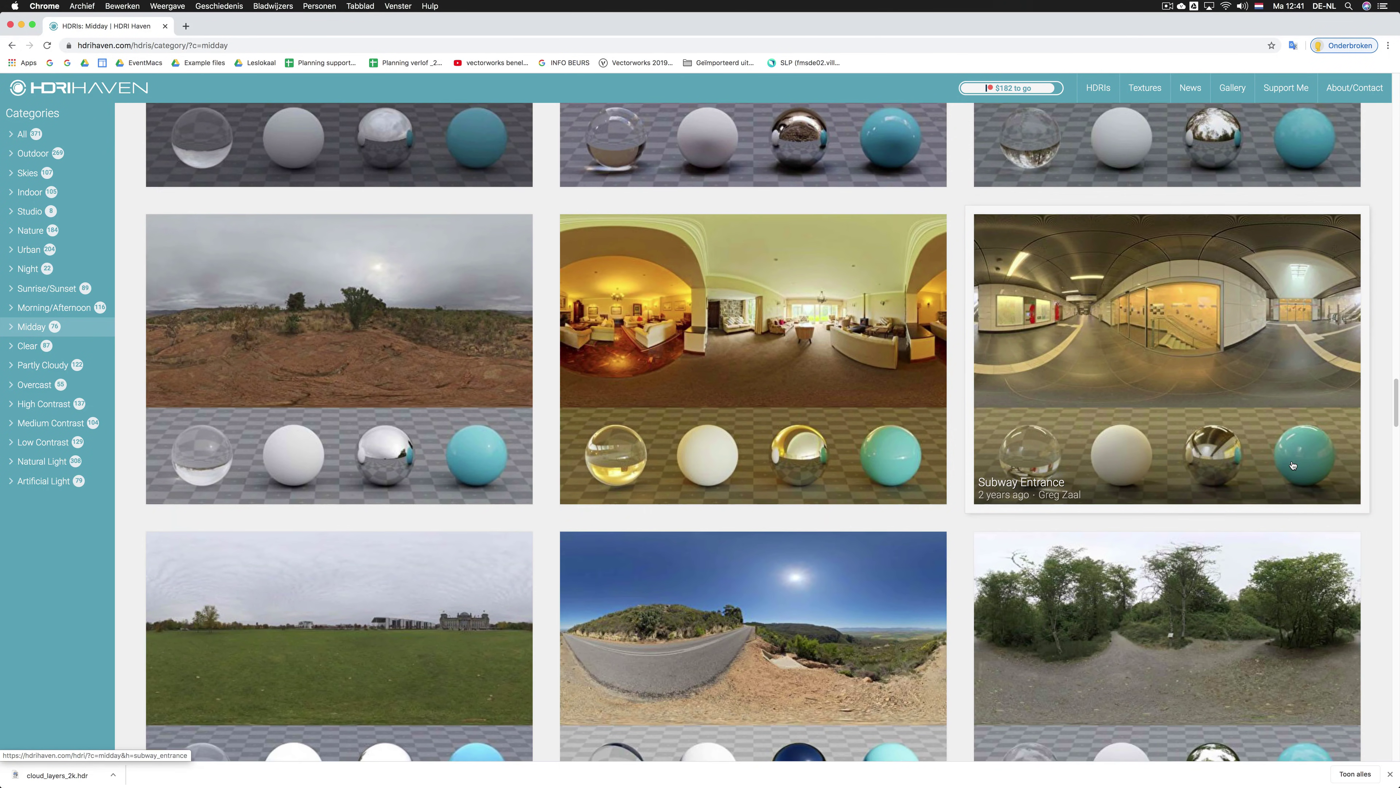
scroll(1293, 465, down, 10)
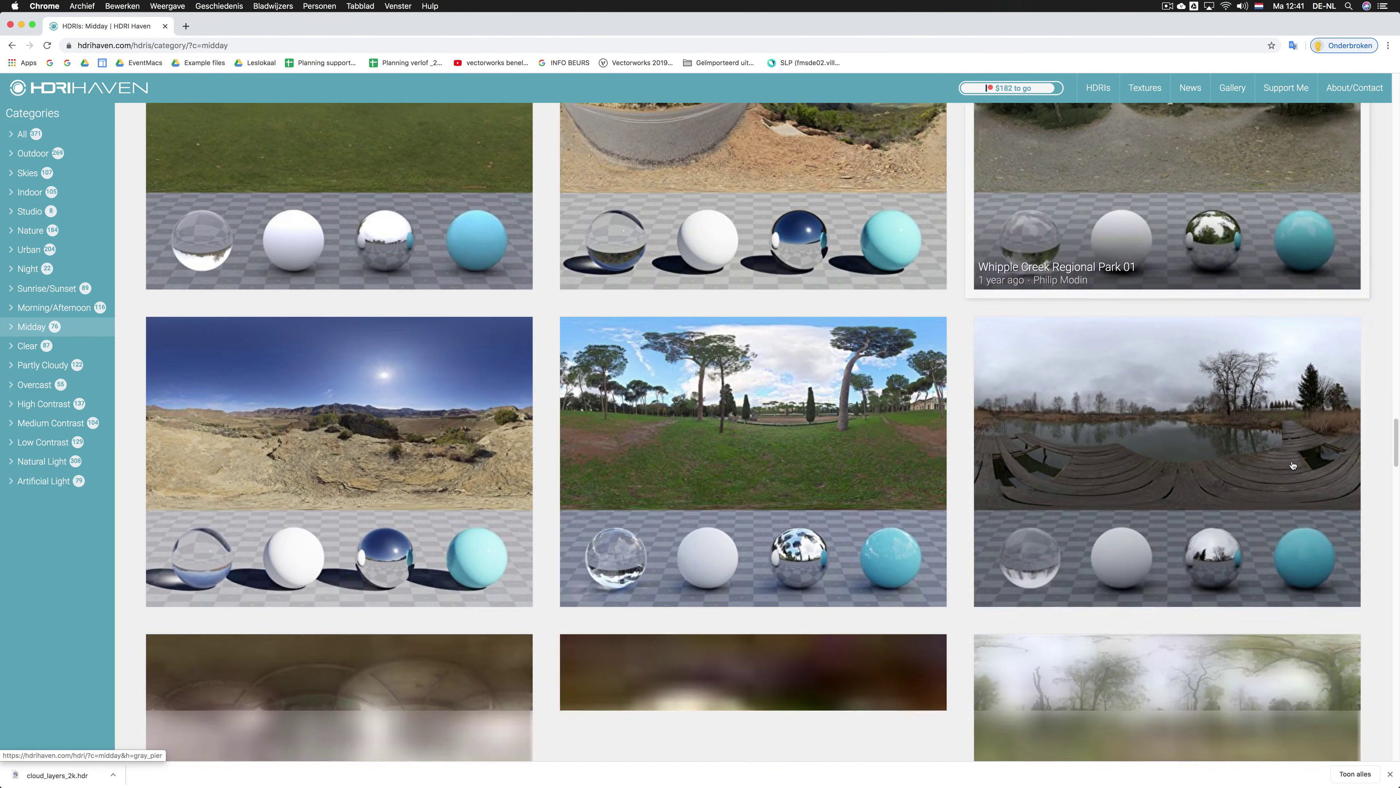
scroll(1293, 465, down, 20)
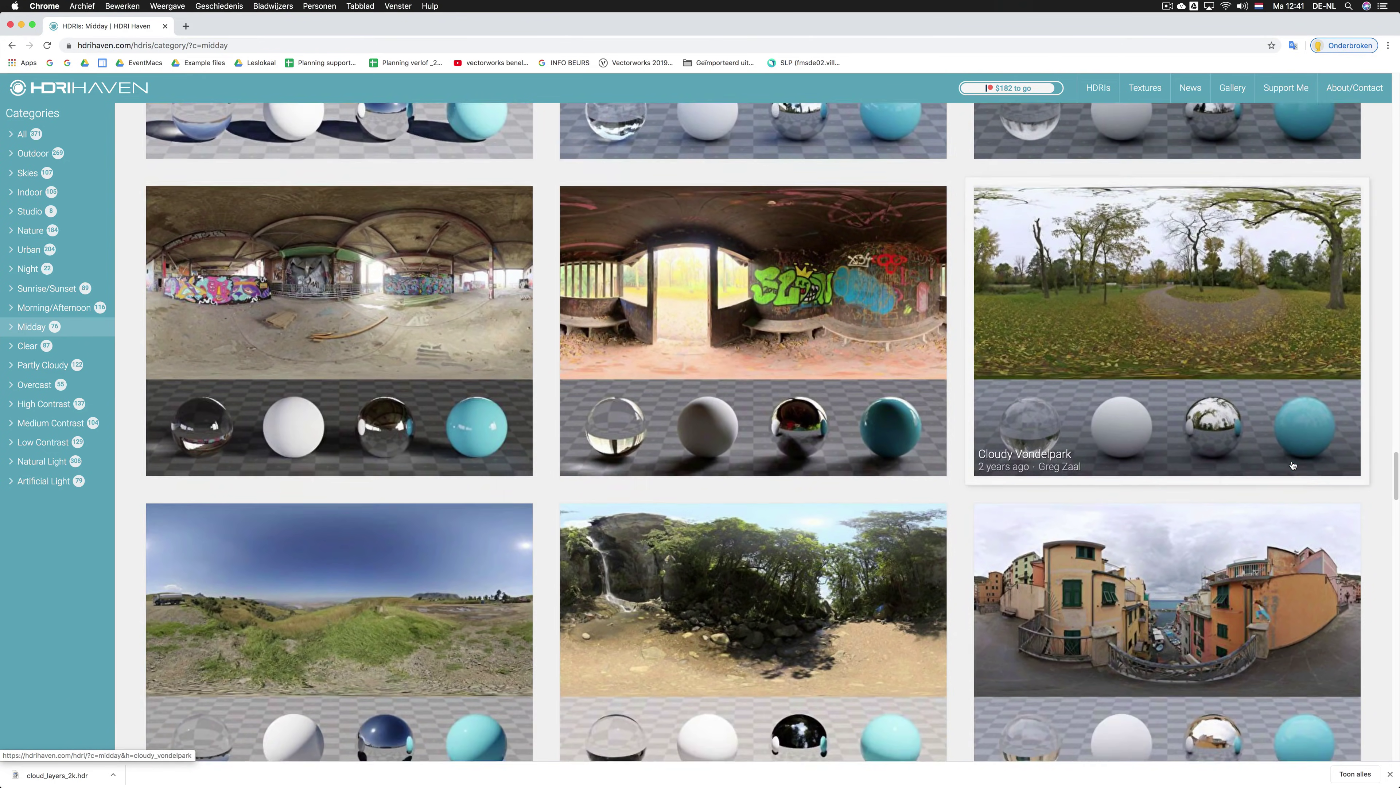
scroll(1292, 465, up, 20)
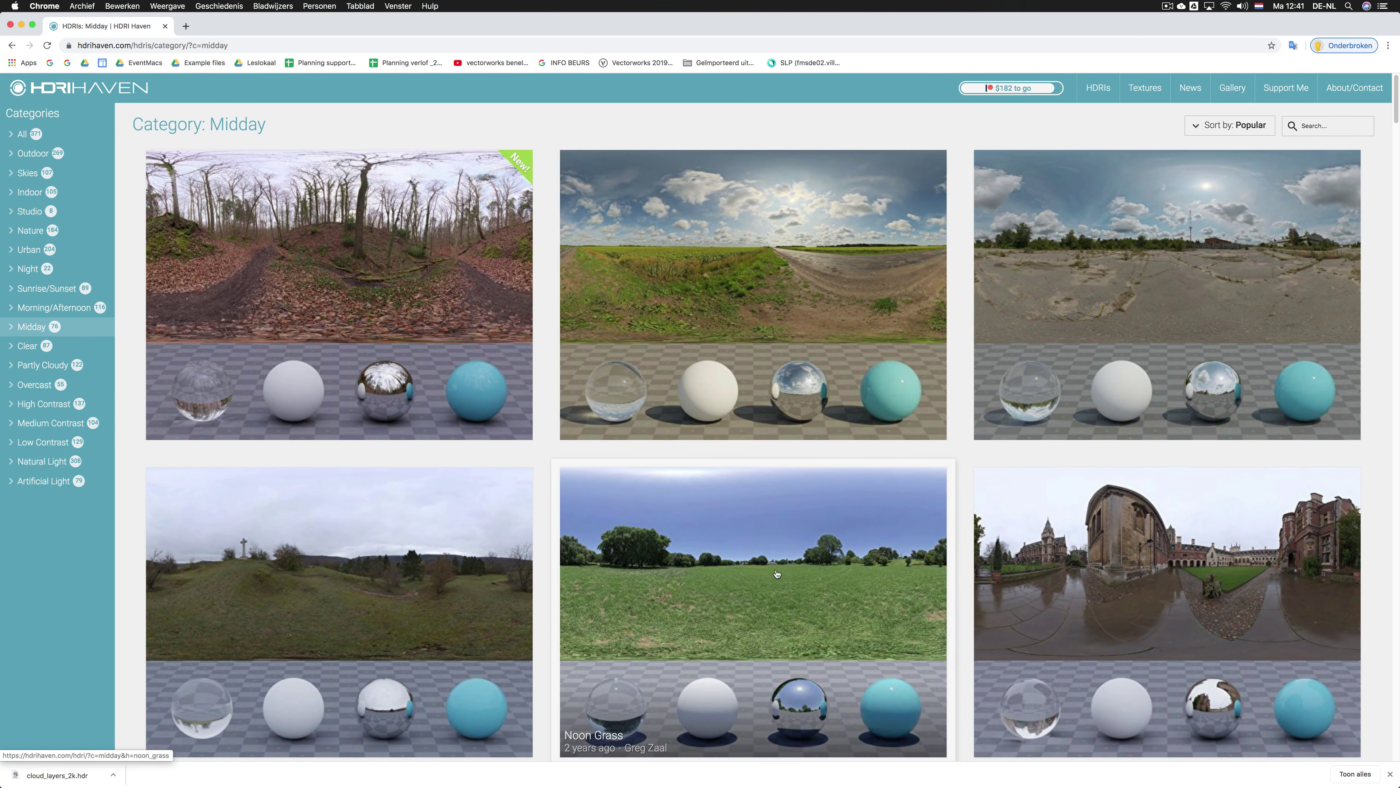
Step: Open the Noon Grass HDRI and download its 2k HDR version
scroll(784, 545, down, 3)
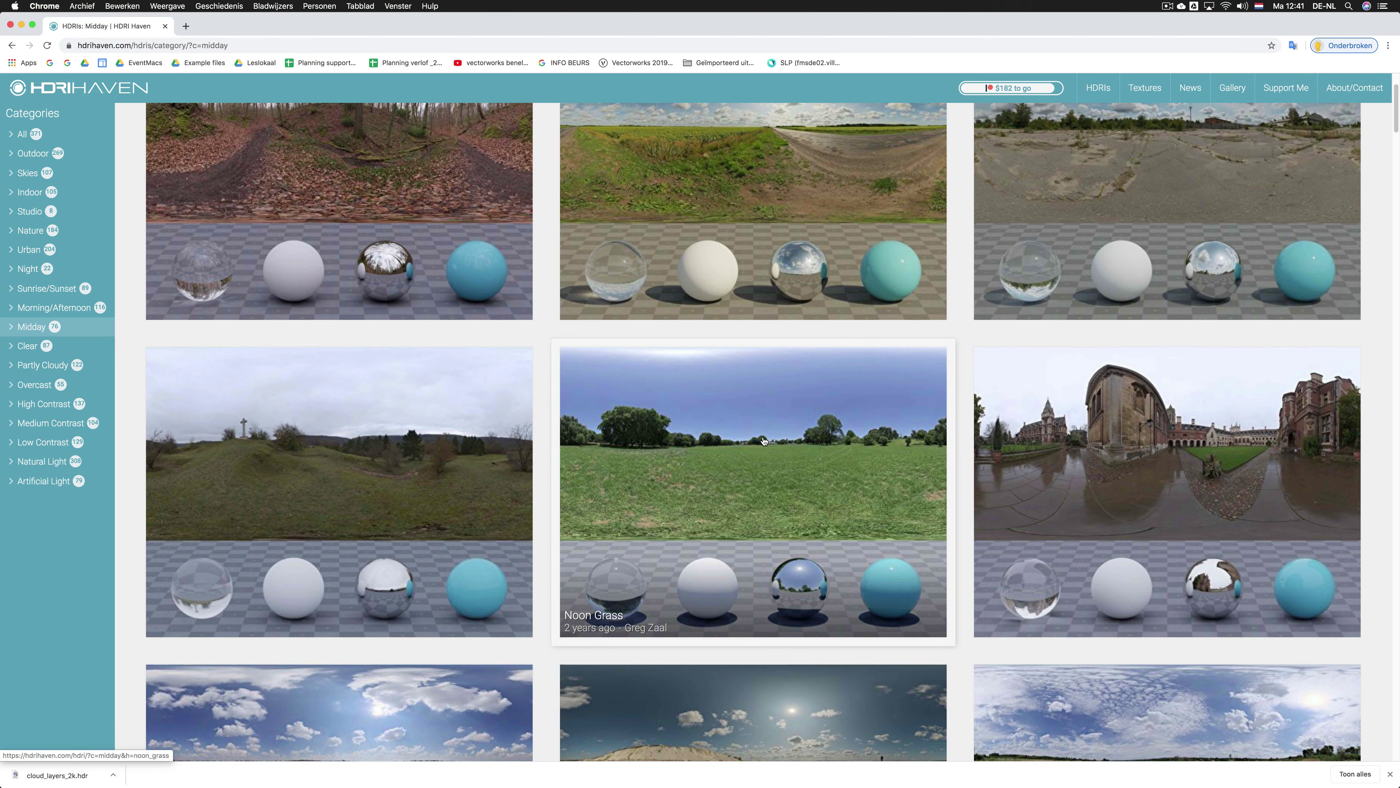
click(764, 440)
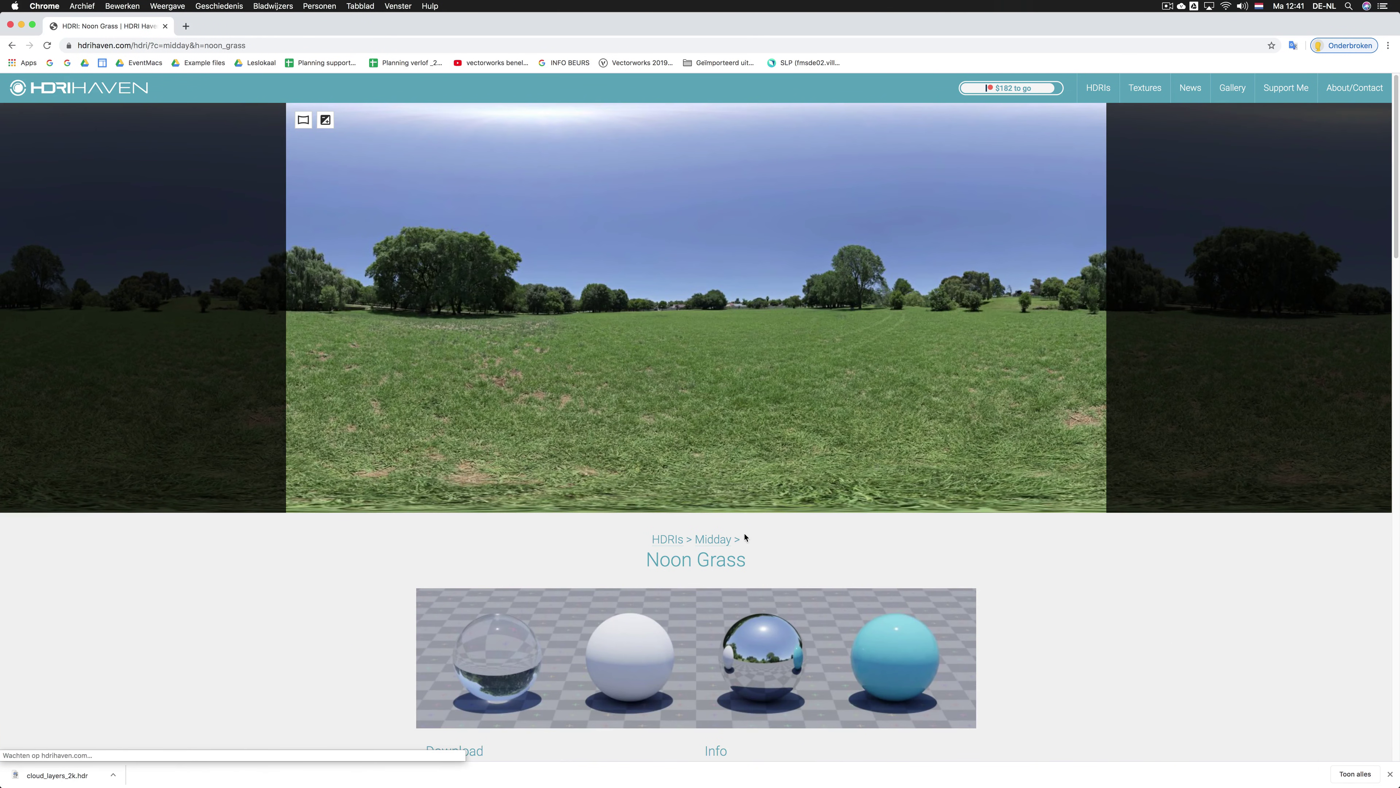
scroll(803, 489, down, 5)
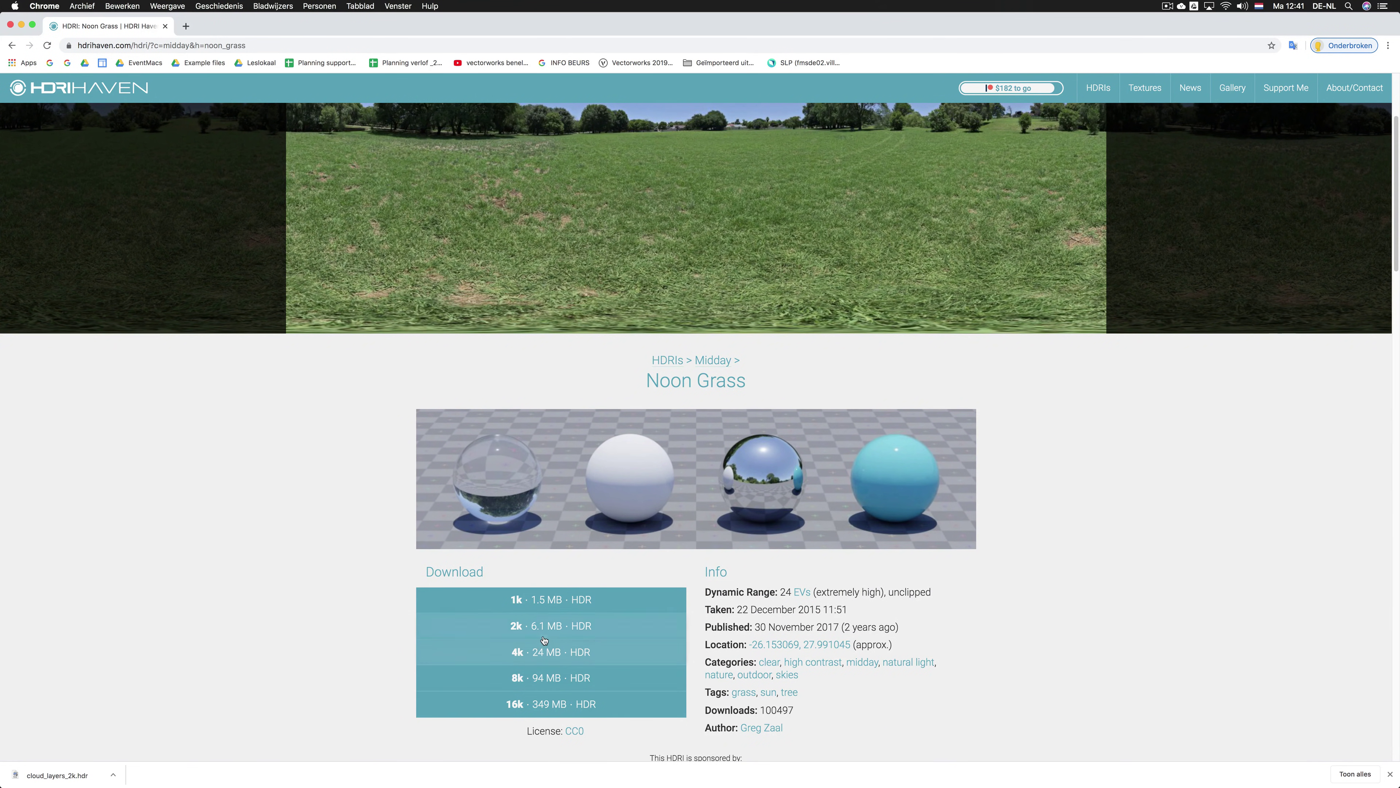
click(546, 628)
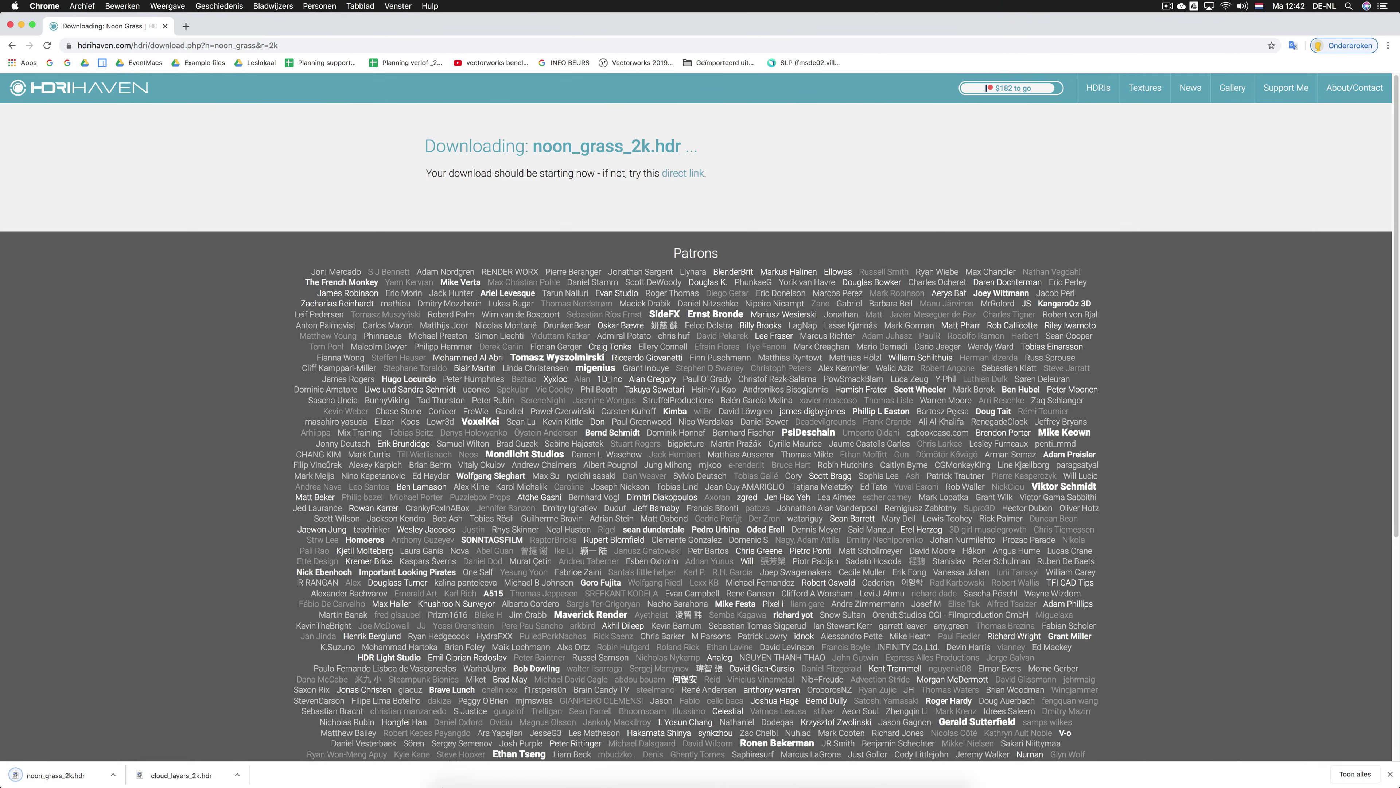
Step: Switch to Vectorworks and start a new Renderworksachtergrond resource in 01_3D-SCENES AANKLEDEN.vwx, accepting that the undo history is cleared
click(512, 765)
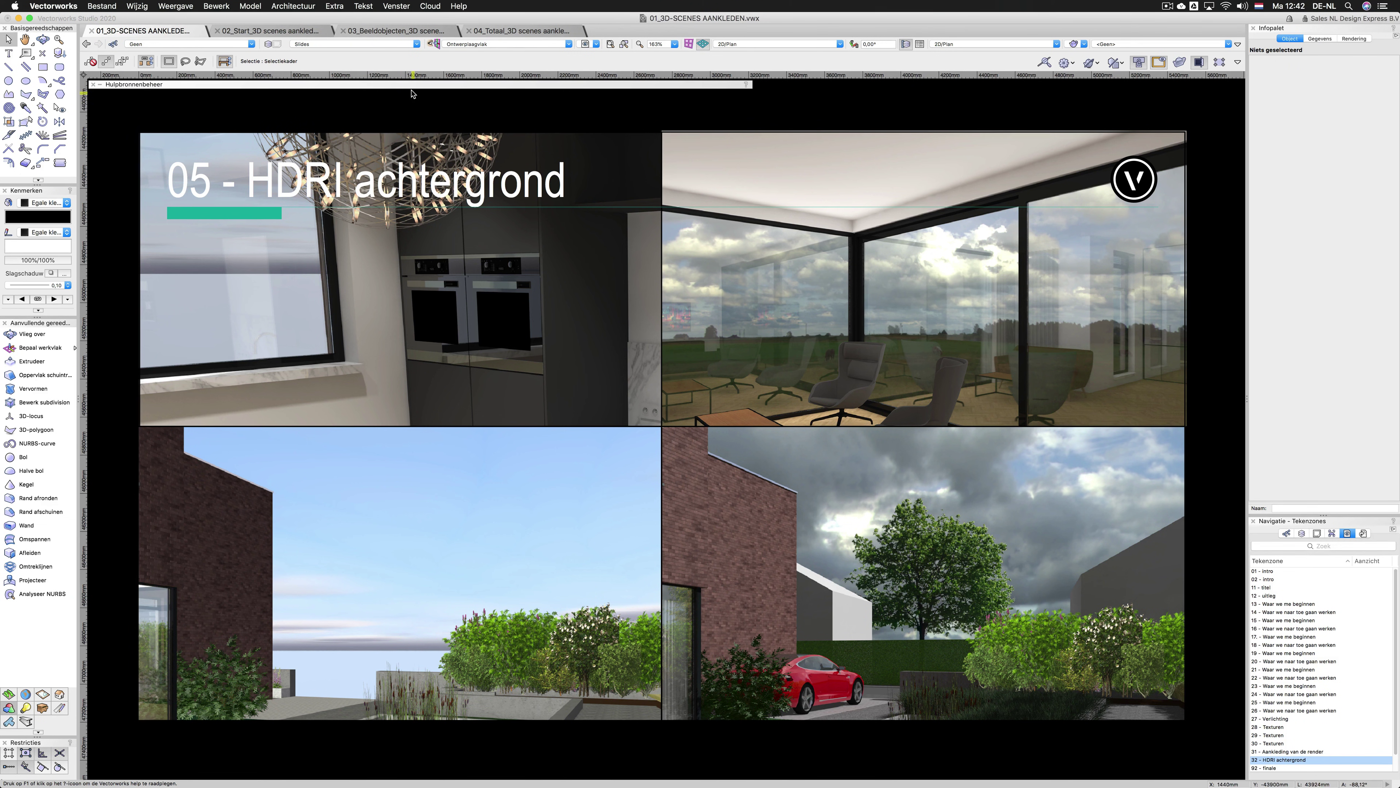
mouse_move(409, 88)
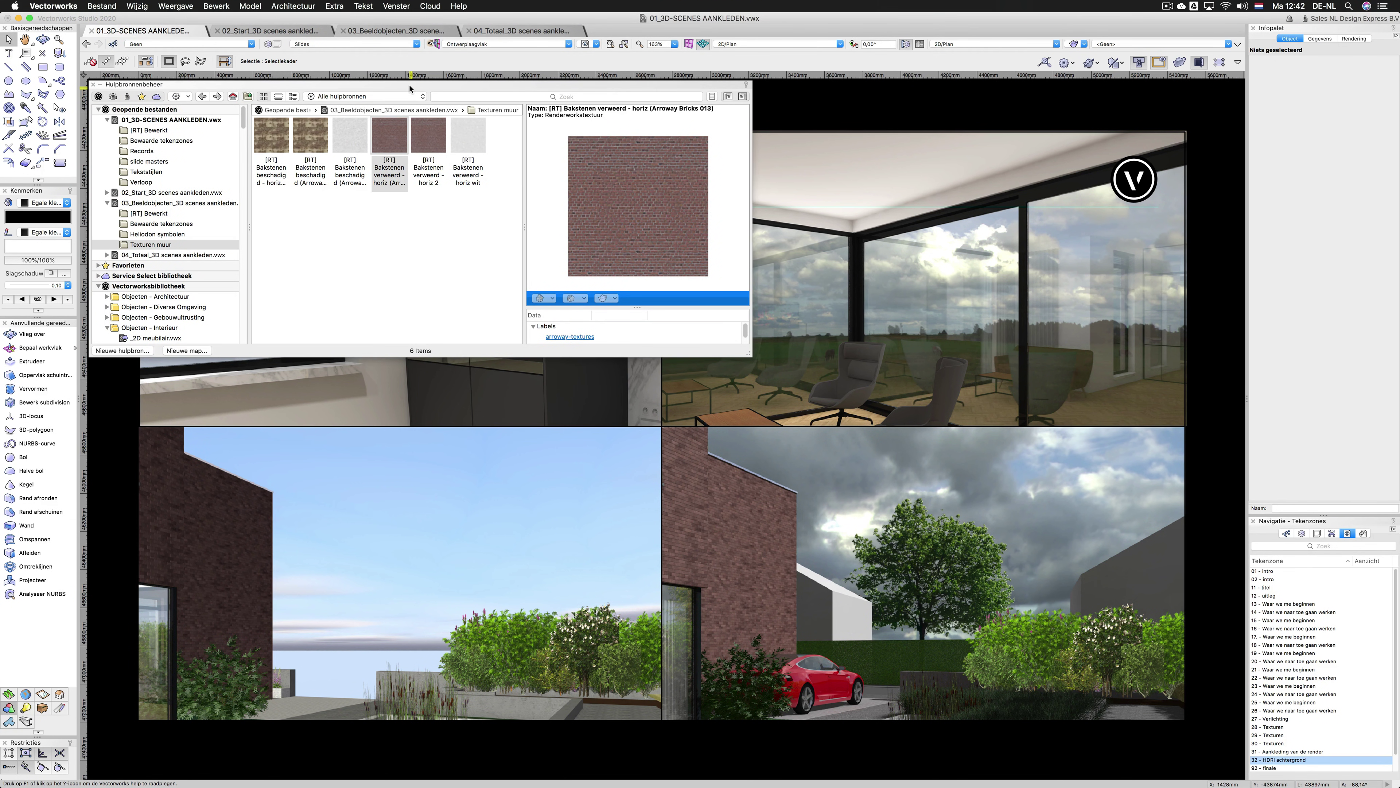
click(233, 97)
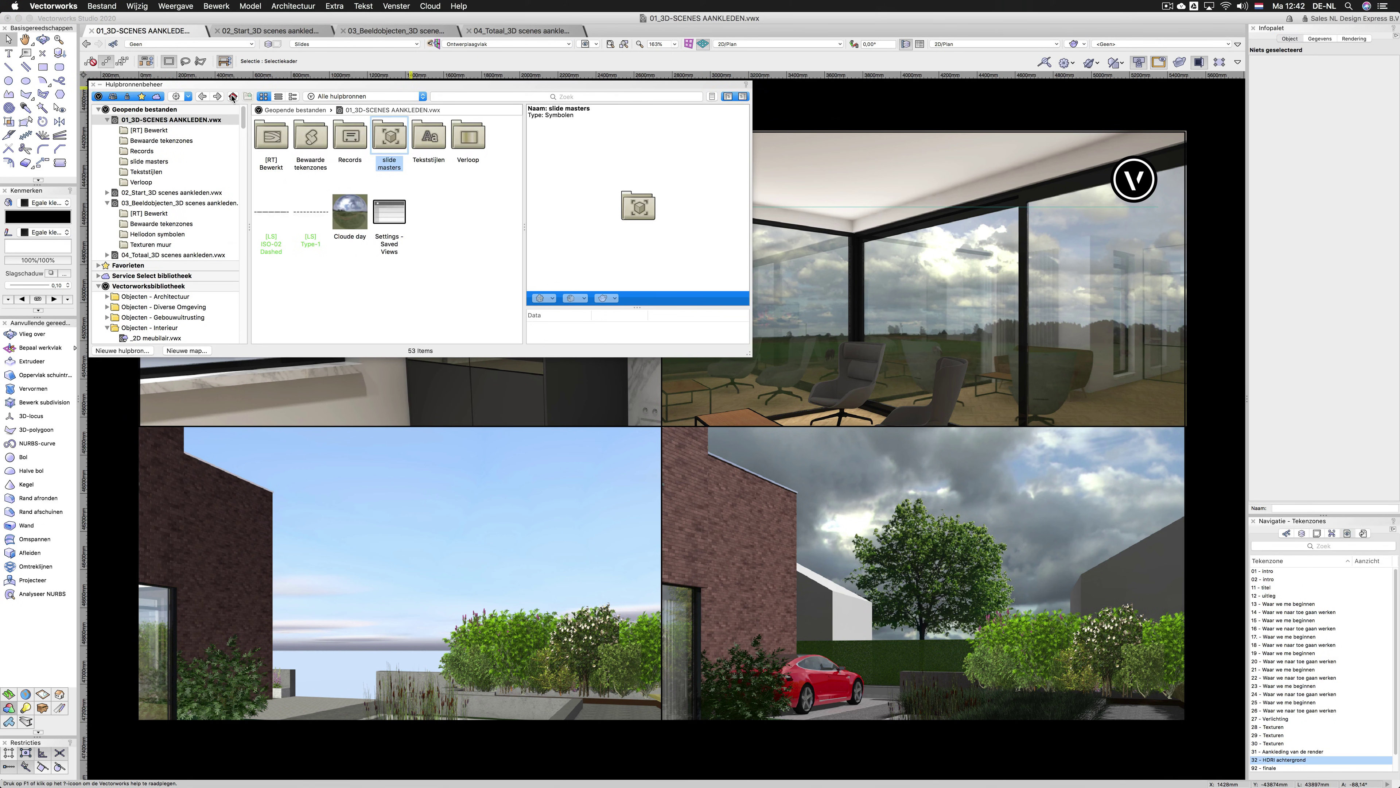
click(123, 351)
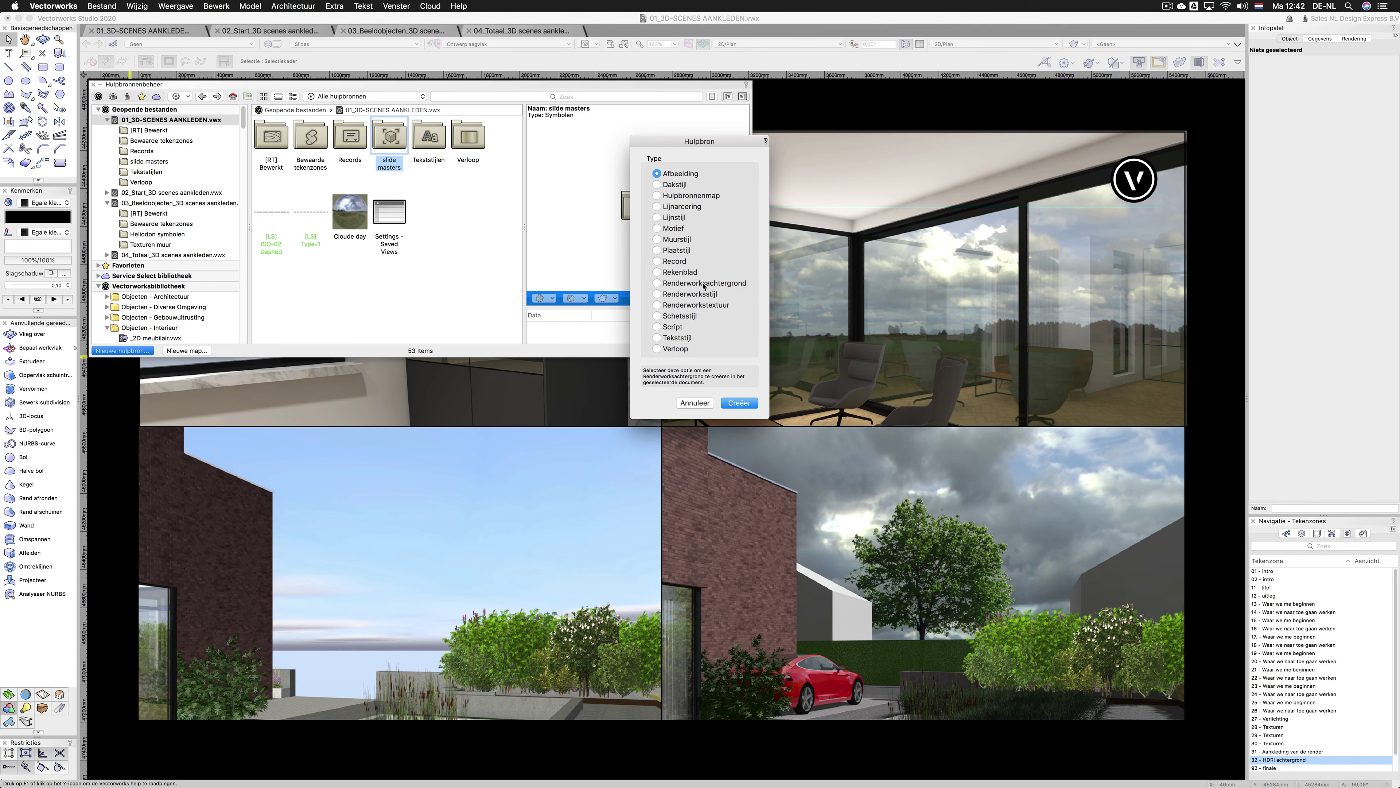
click(717, 284)
click(740, 404)
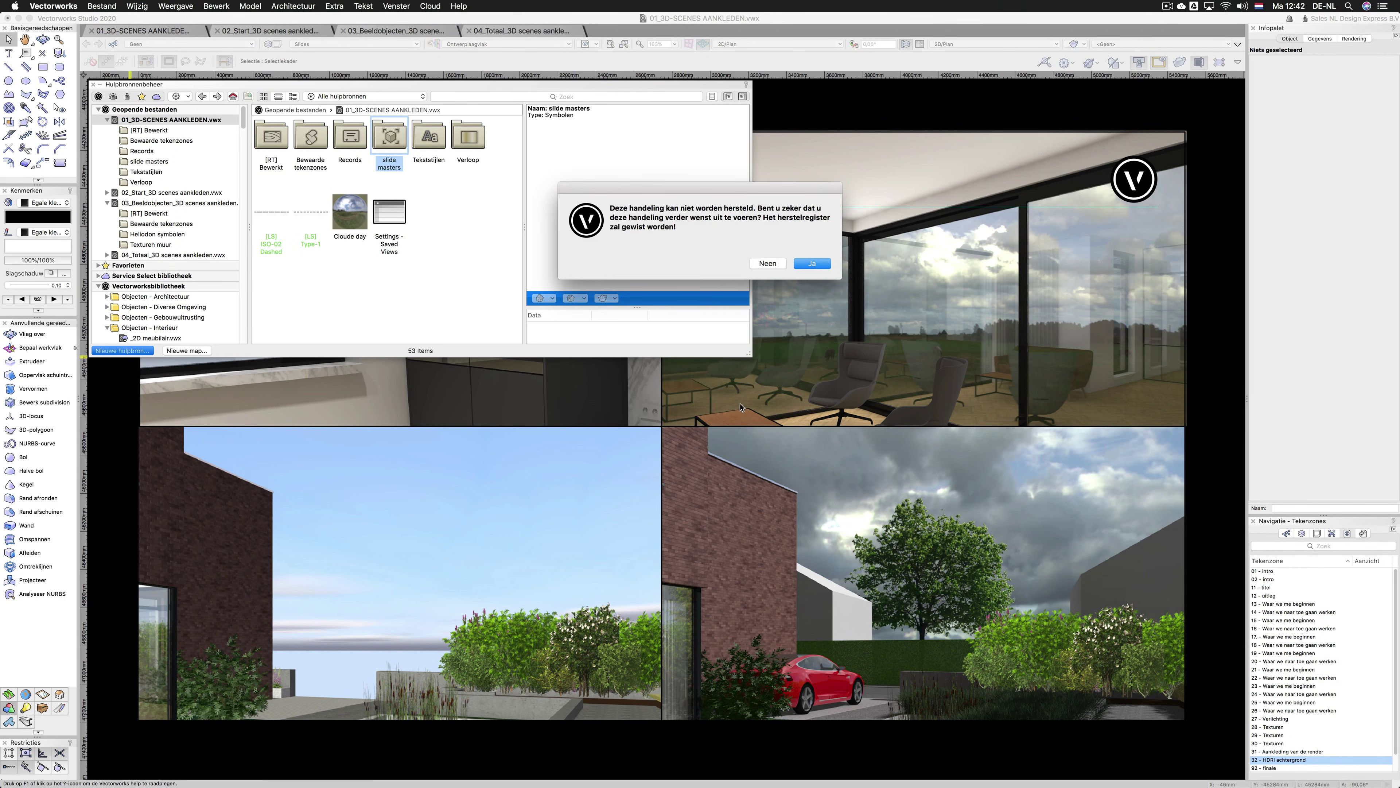
click(812, 263)
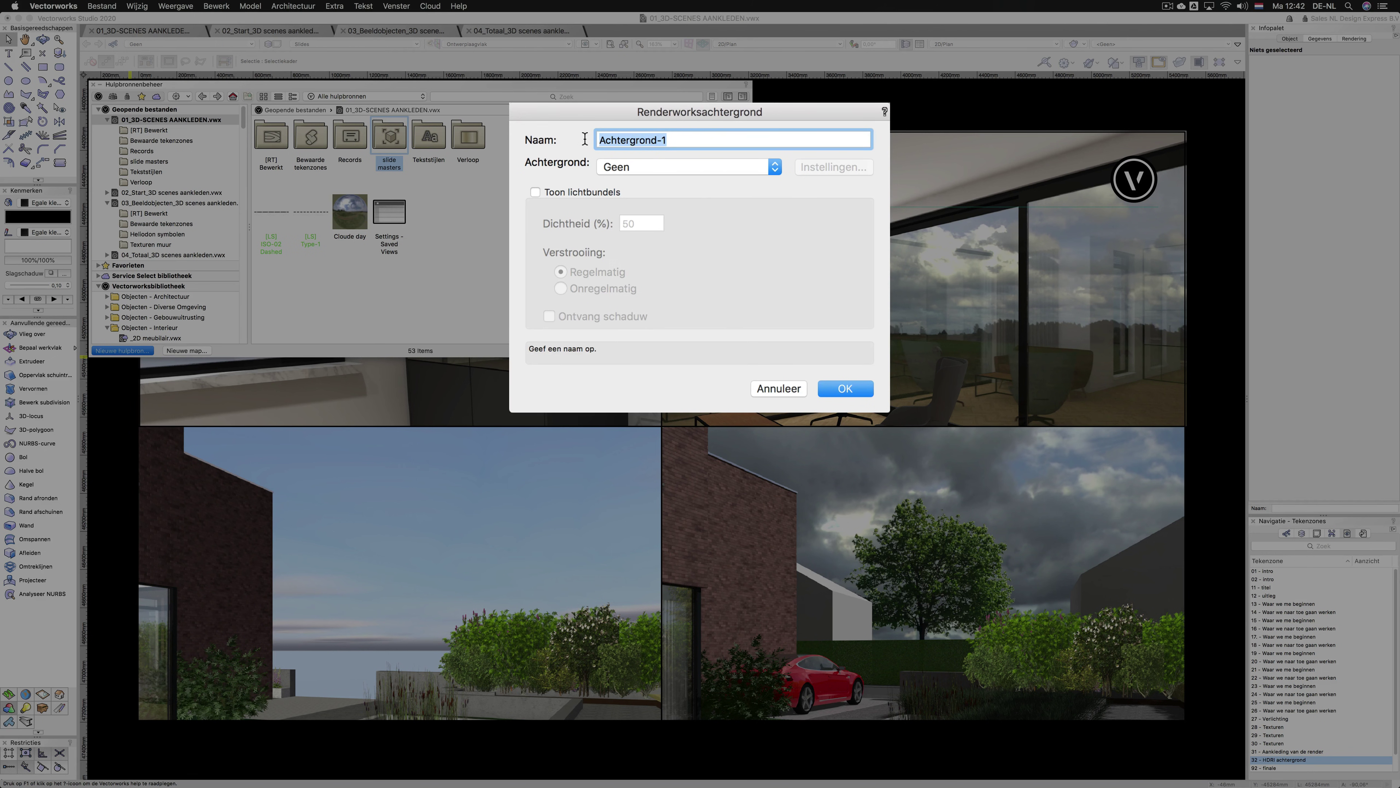
Step: Name the background Noon grass and create it as a Panoramische afbeelding using noon_grass_2k.hdr from Downloads, keeping the default image settings
text(Noon grass)
click(695, 167)
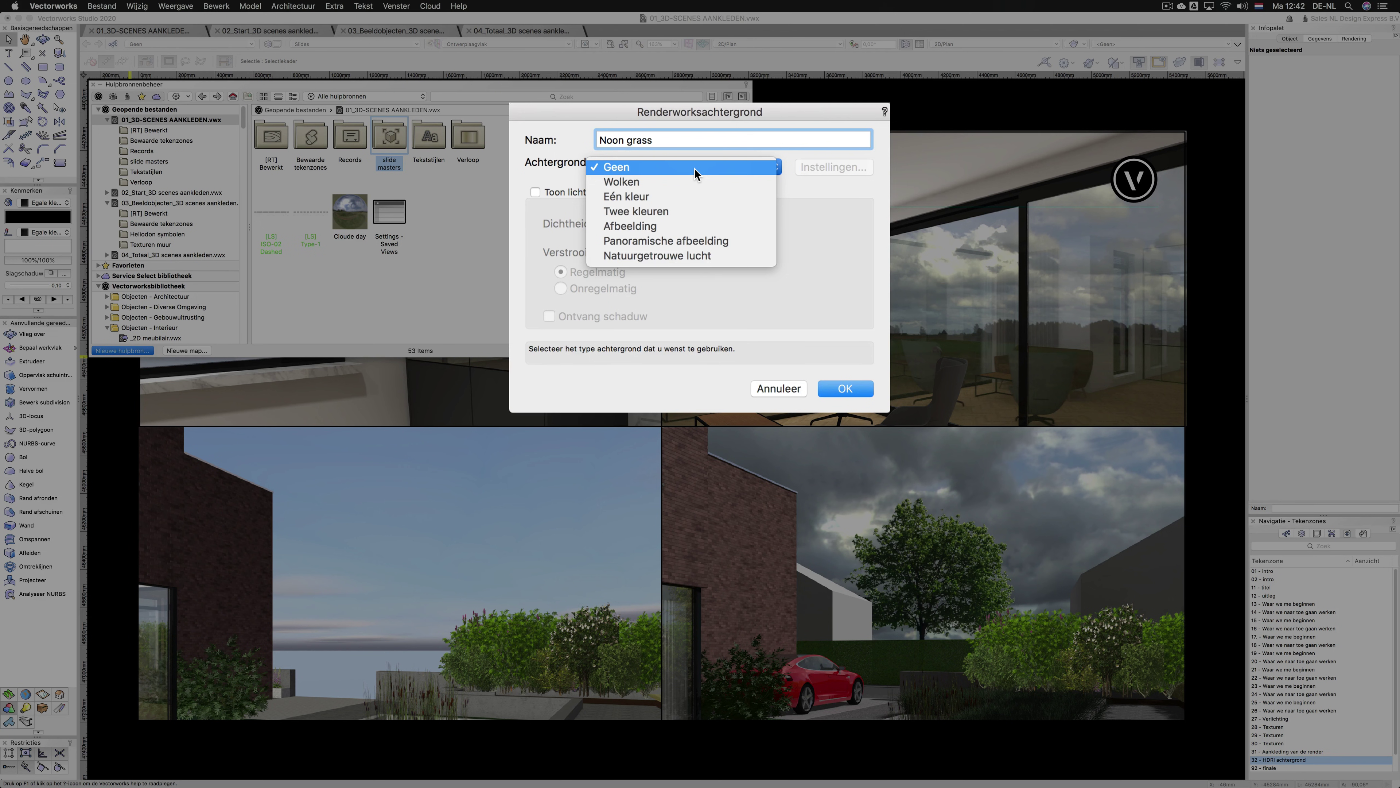
click(692, 245)
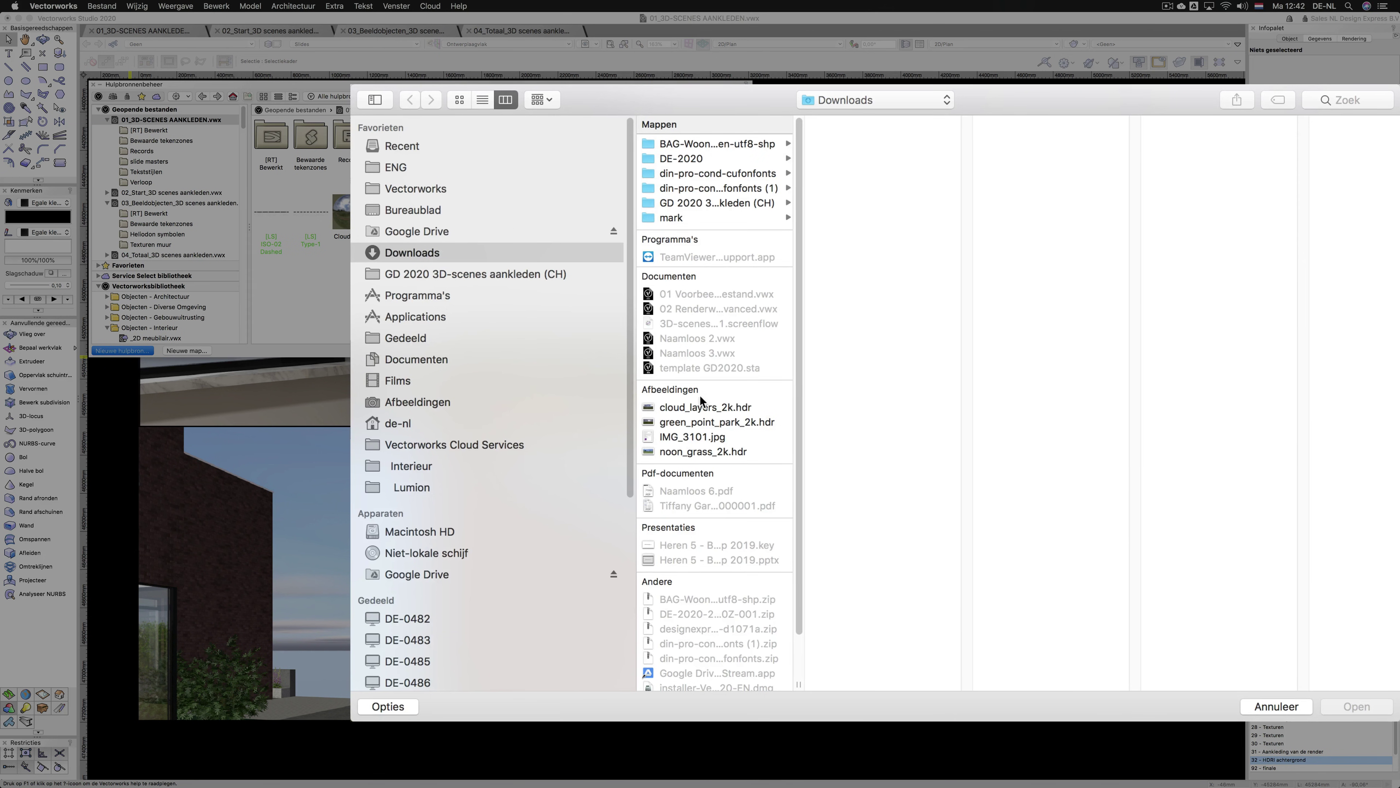
click(704, 407)
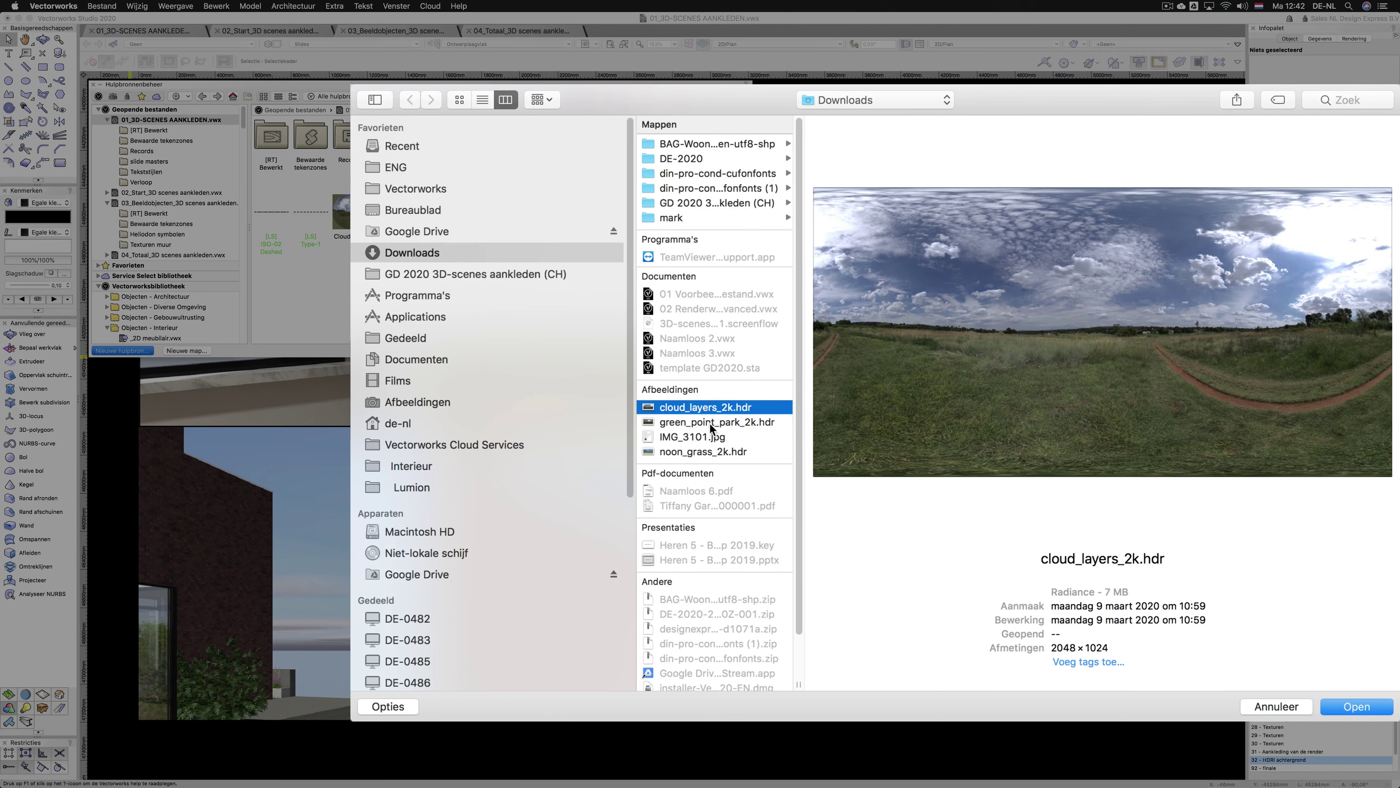
click(709, 422)
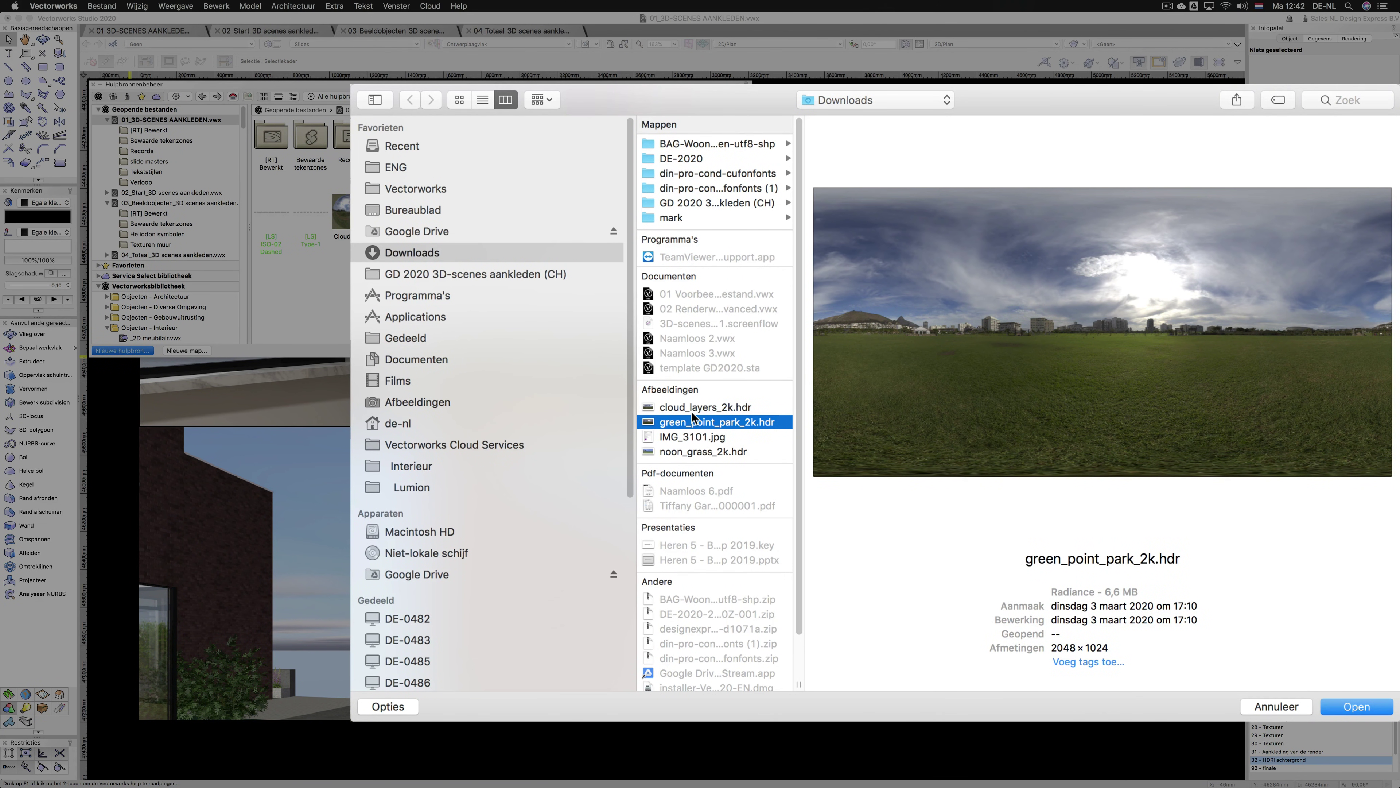
click(689, 452)
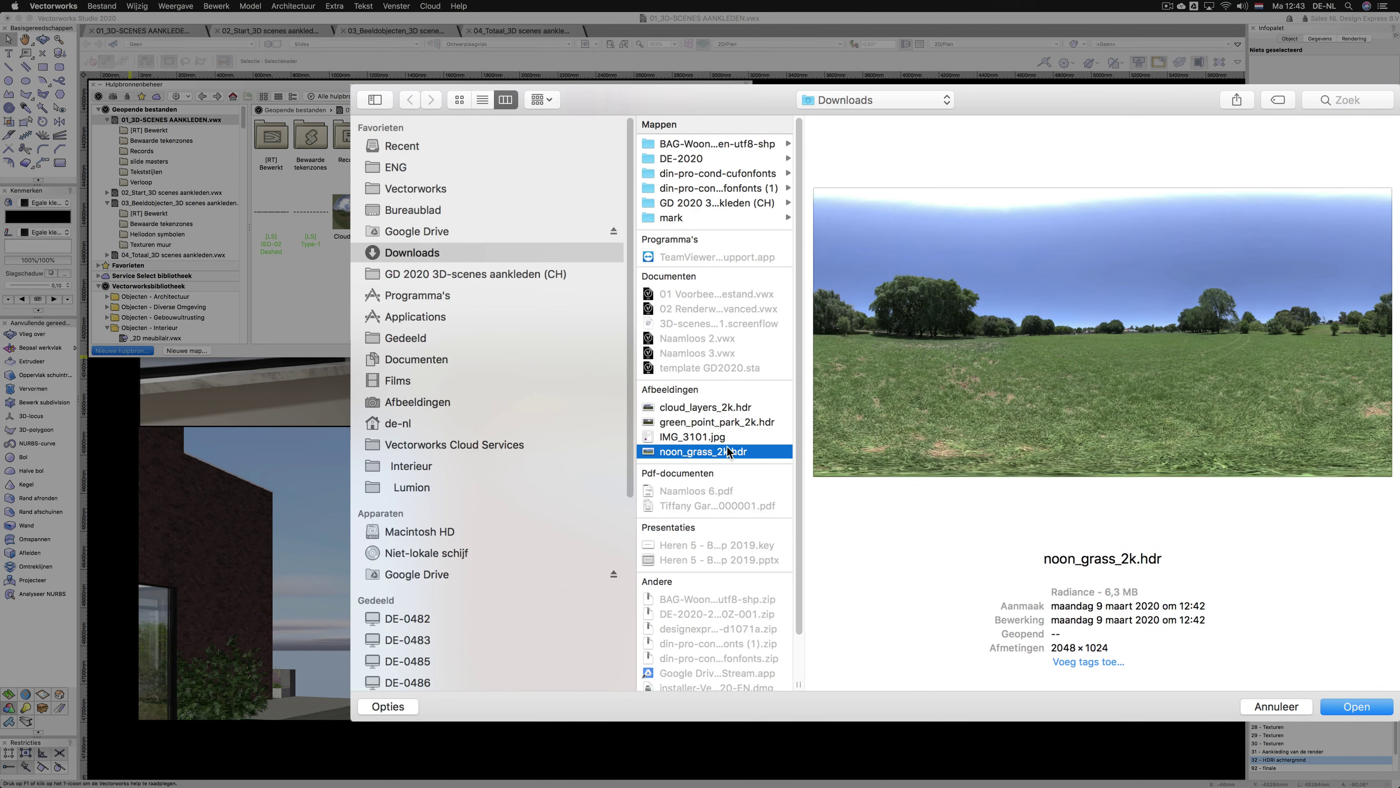
click(1353, 707)
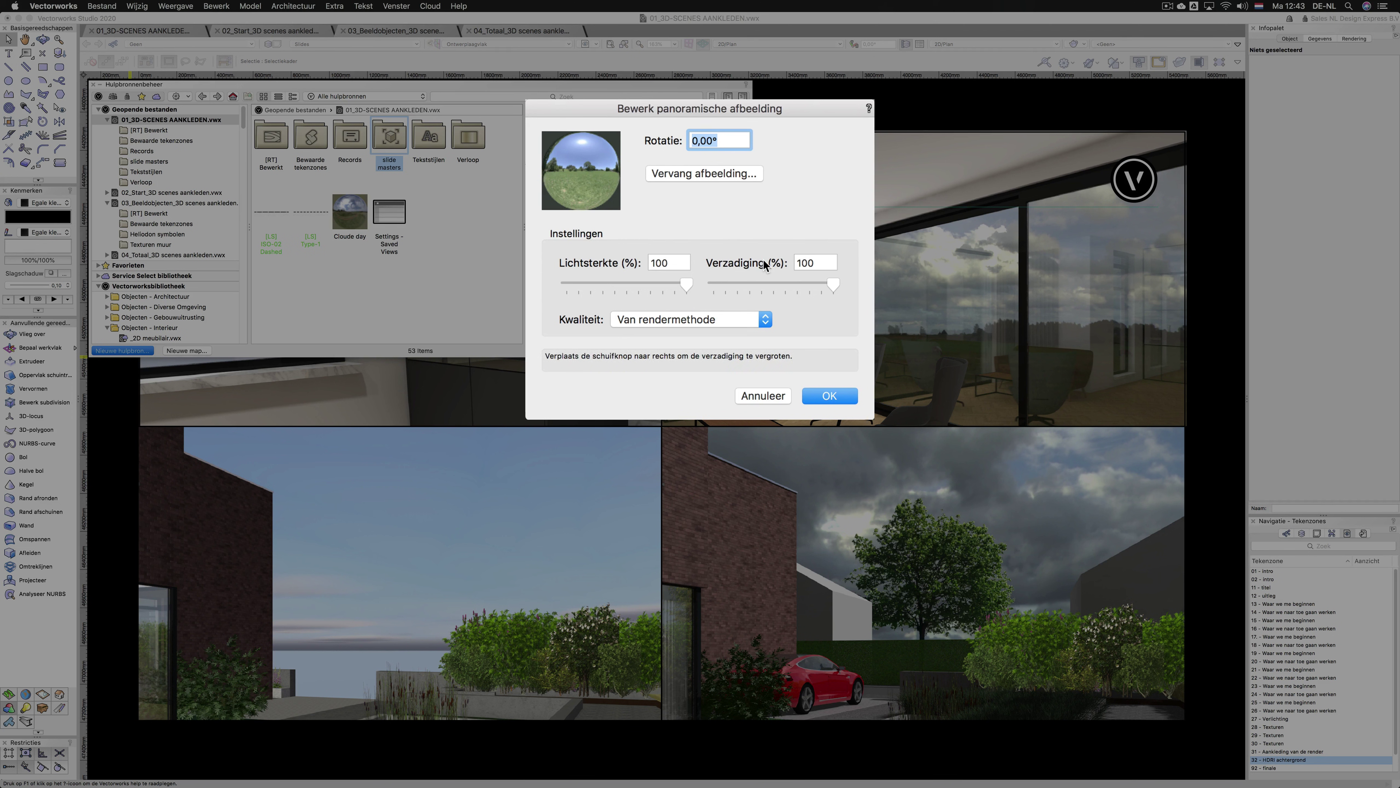
click(831, 395)
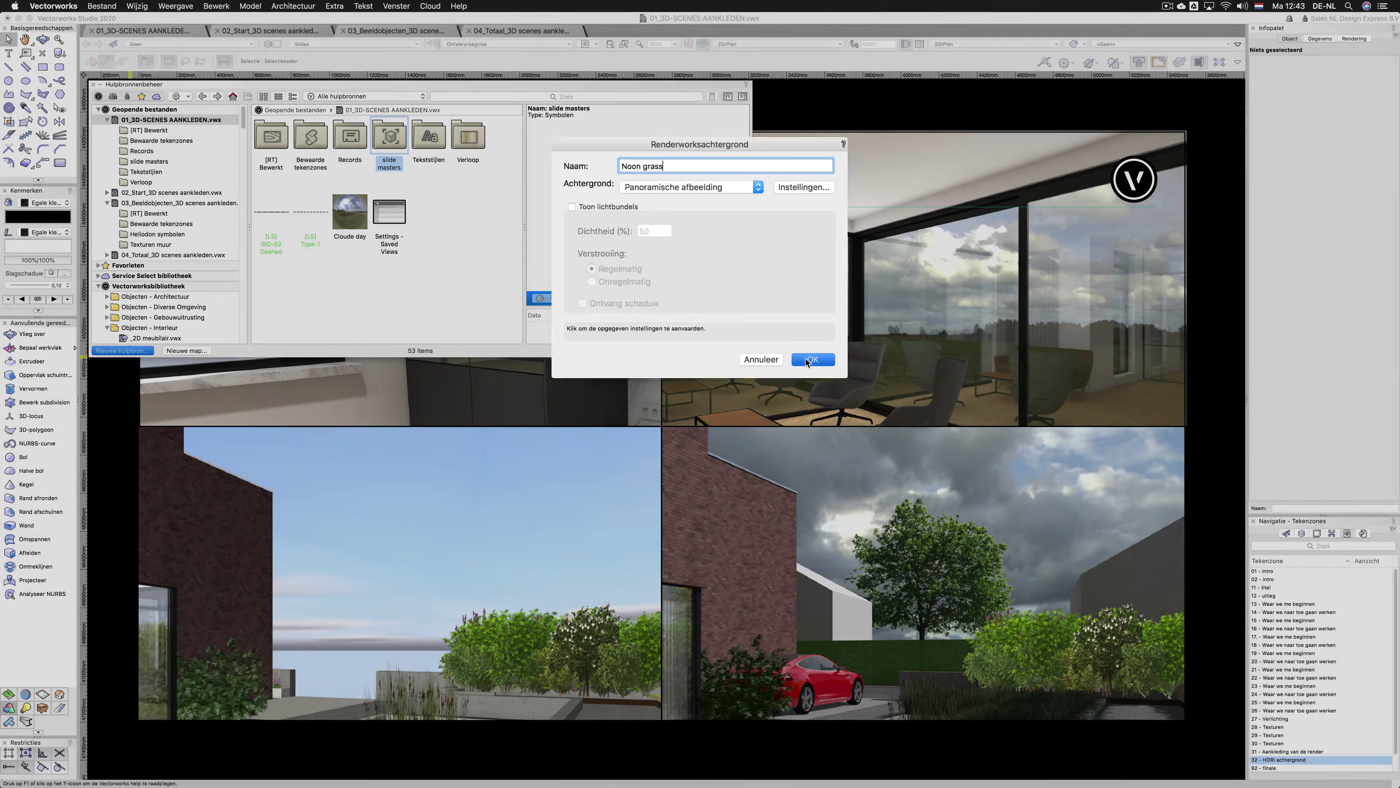
click(838, 390)
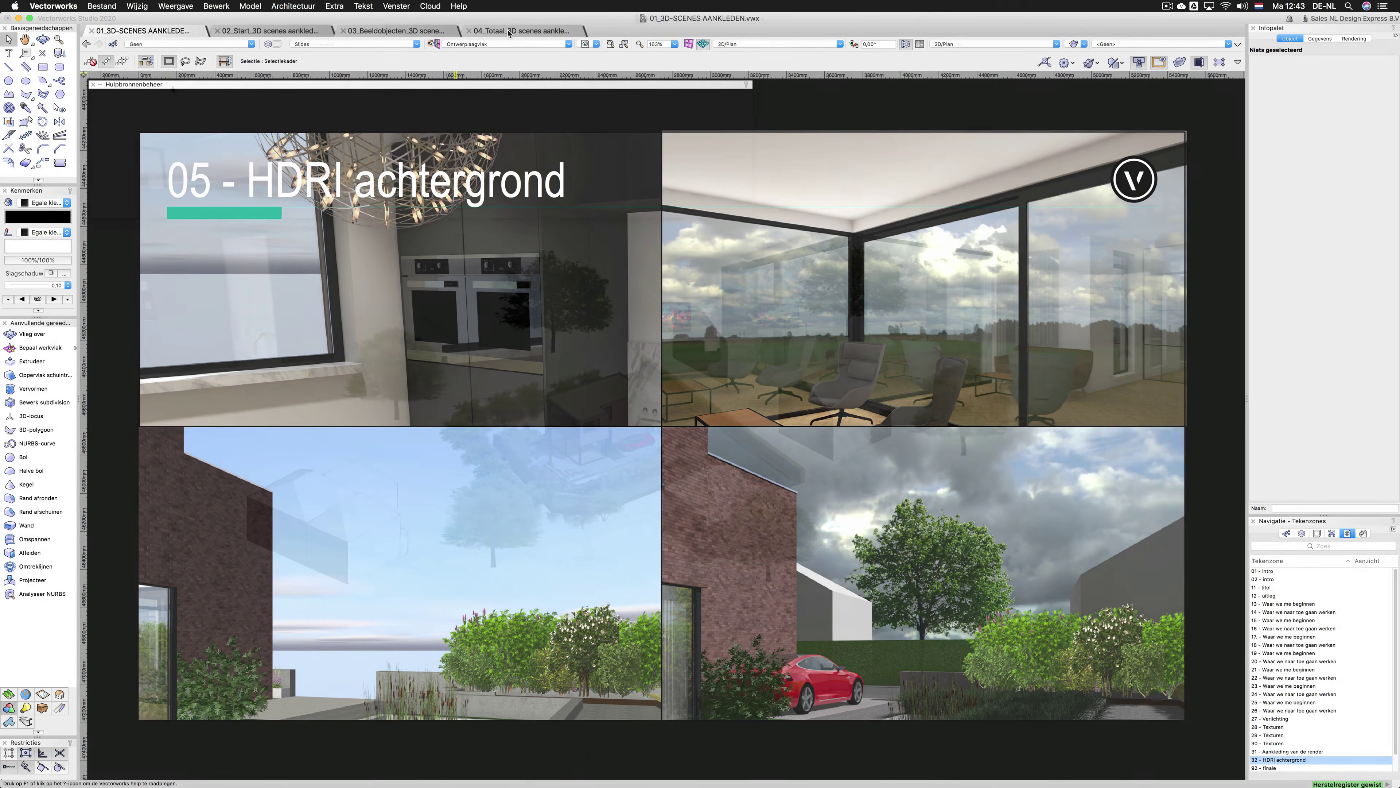
Step: Switch to the file 04_Totaal_3D scenes aankleden.vwx and browse its resources for the HDRI backgrounds and Renderworks styles
click(508, 32)
mouse_move(177, 86)
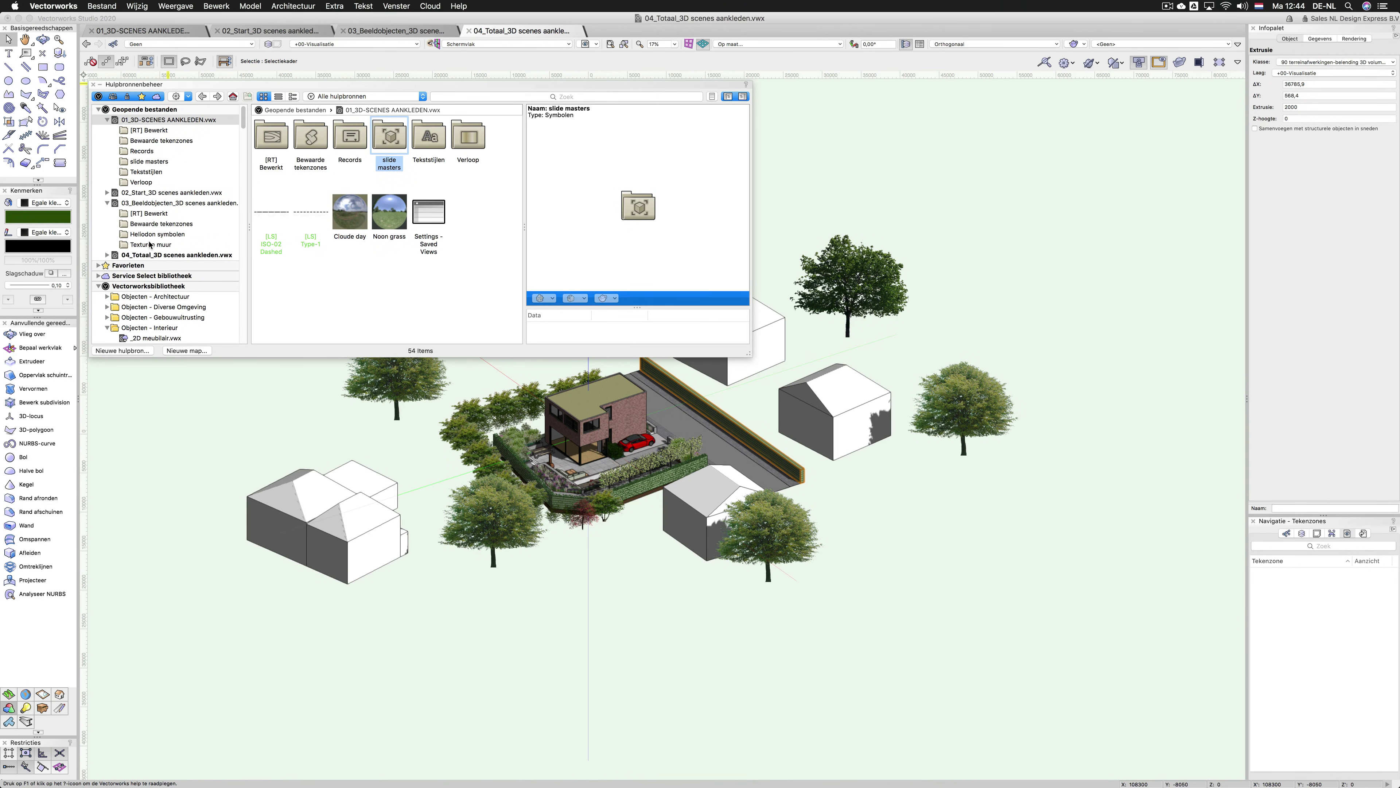
click(151, 256)
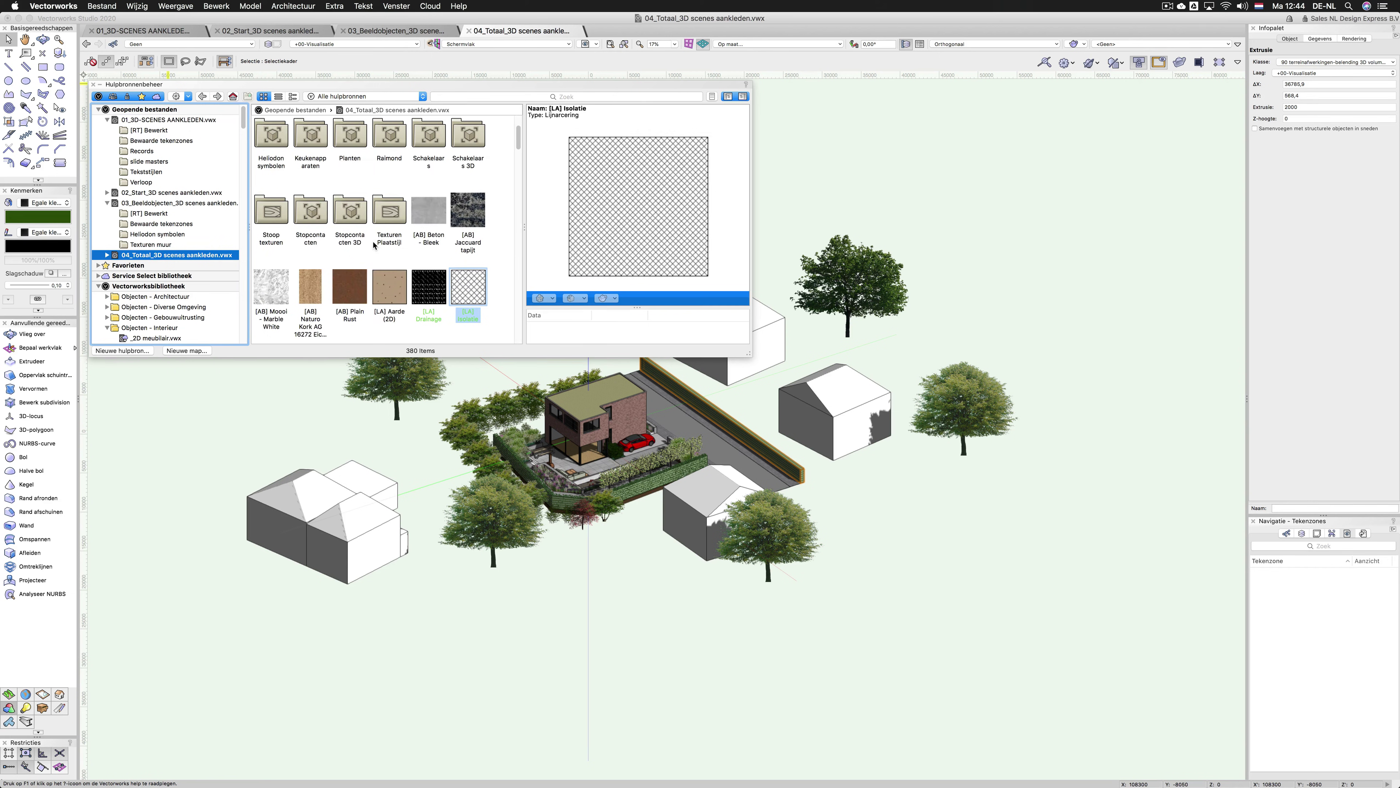
scroll(392, 246, down, 5)
scroll(373, 246, up, 2)
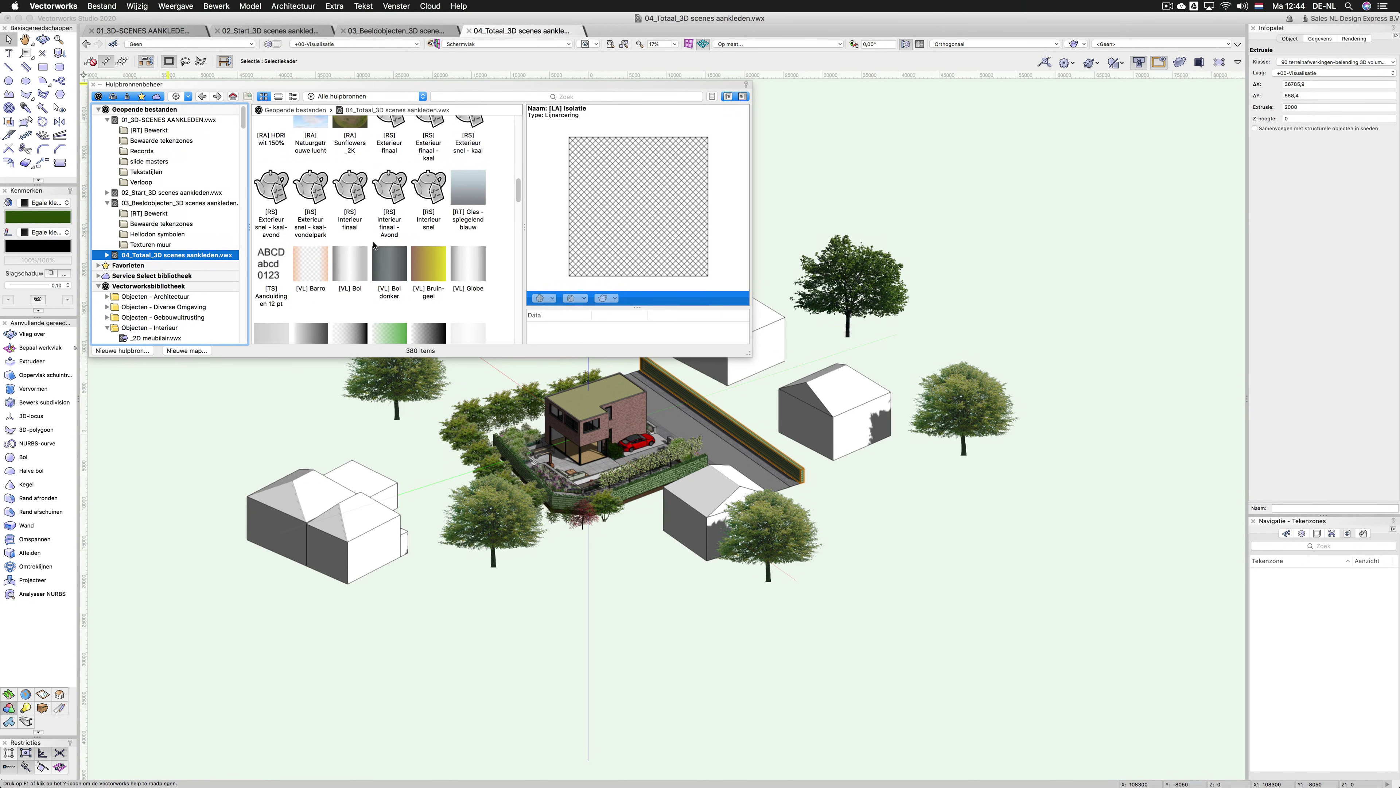
scroll(374, 246, up, 2)
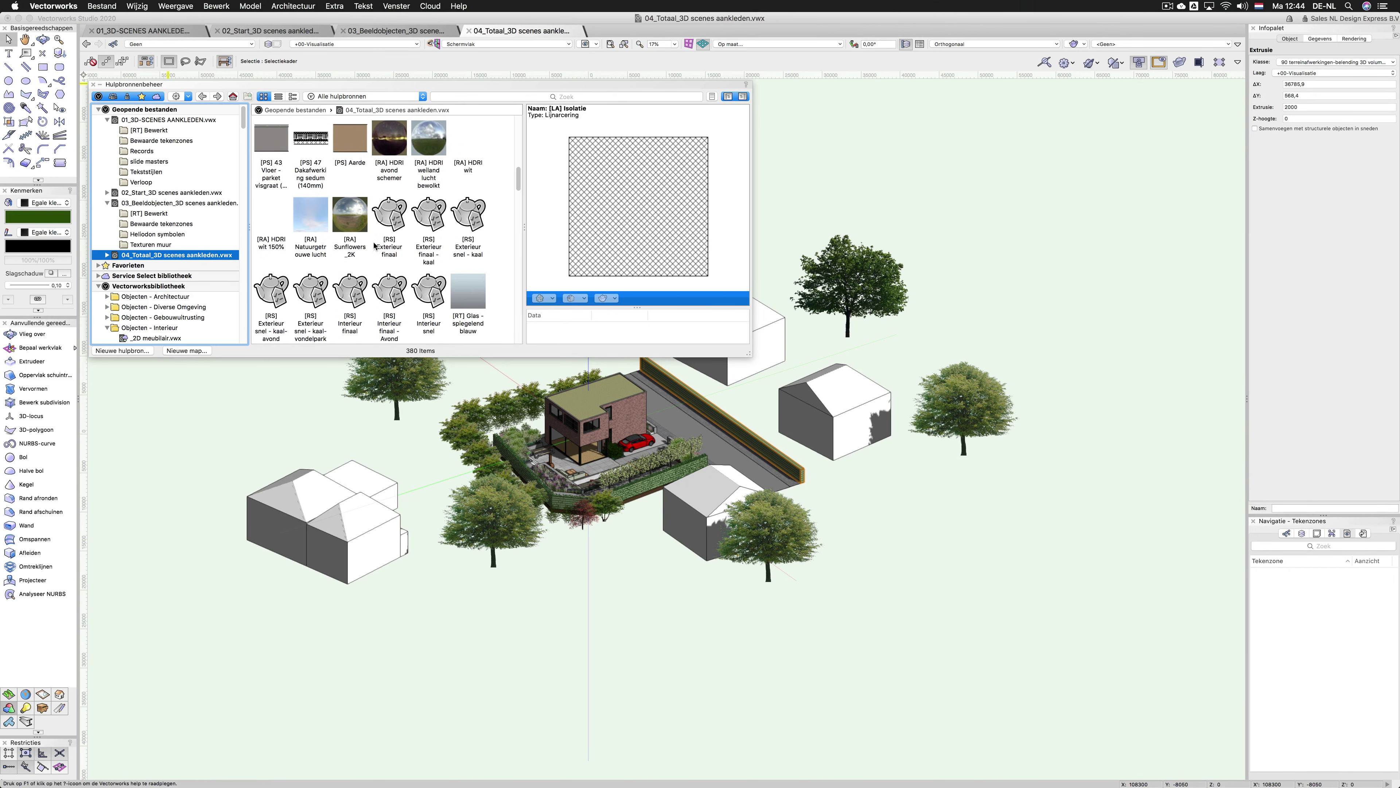
scroll(374, 246, up, 1)
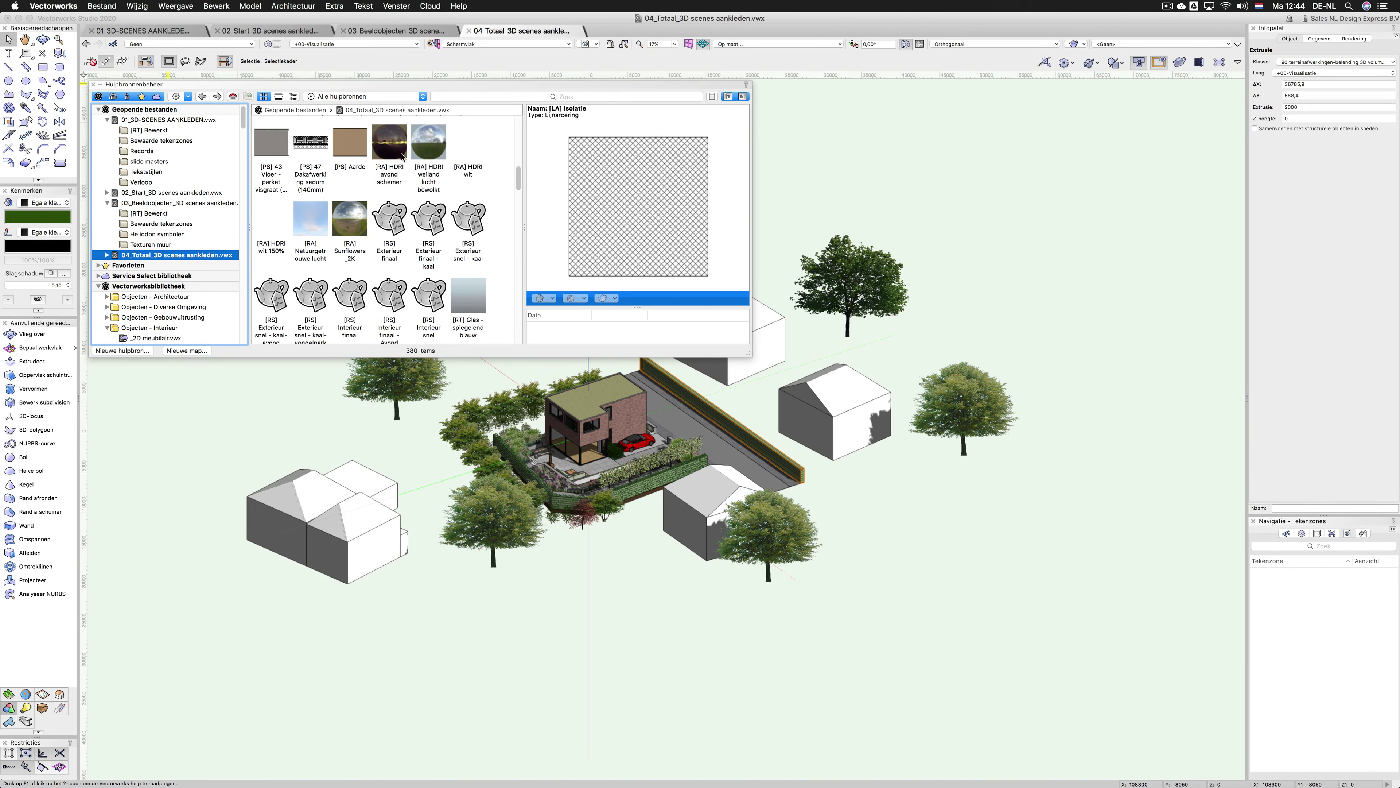
Step: Inspect the background settings of the [RS] Exterieur finaal Renderworks style and the available Renderworks backgrounds, closing the style without changes
right_click(389, 218)
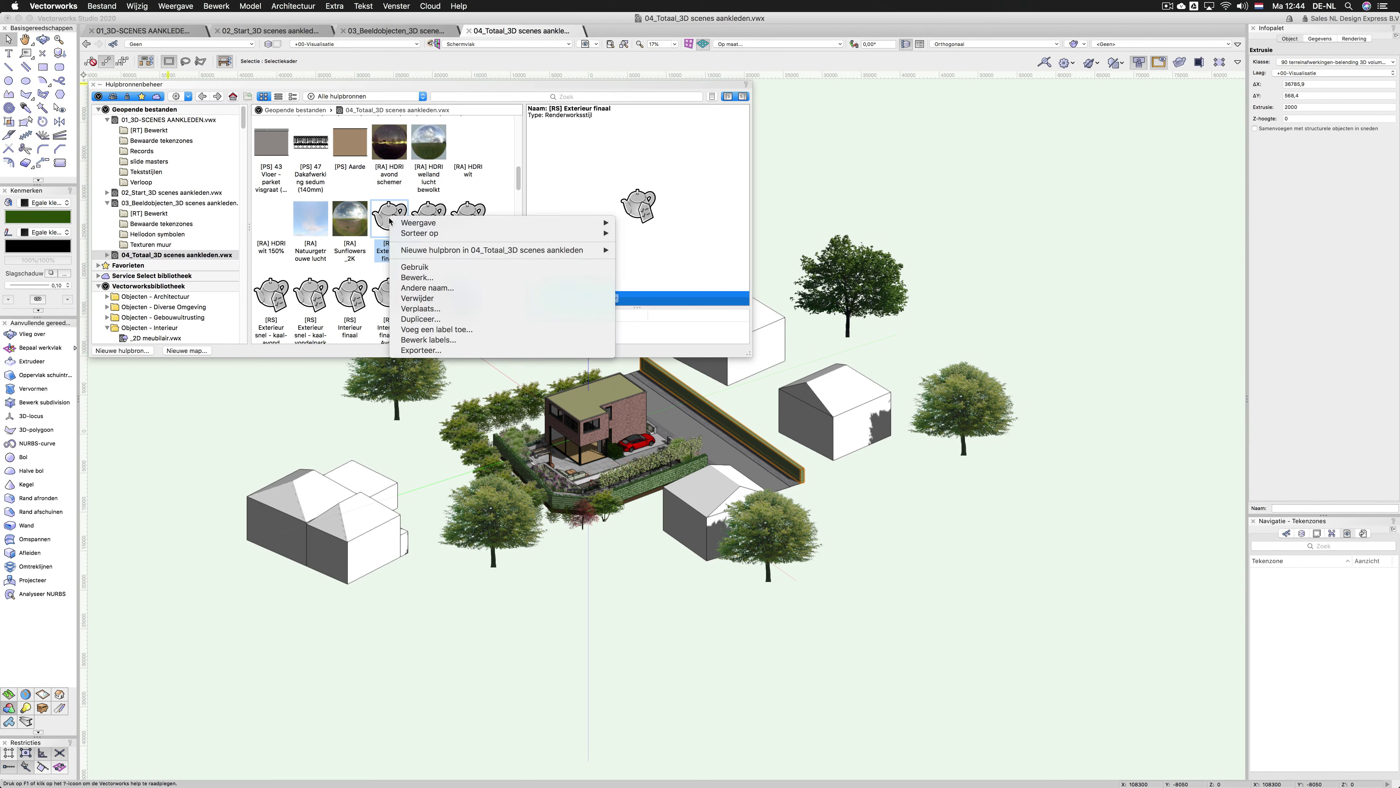
click(420, 277)
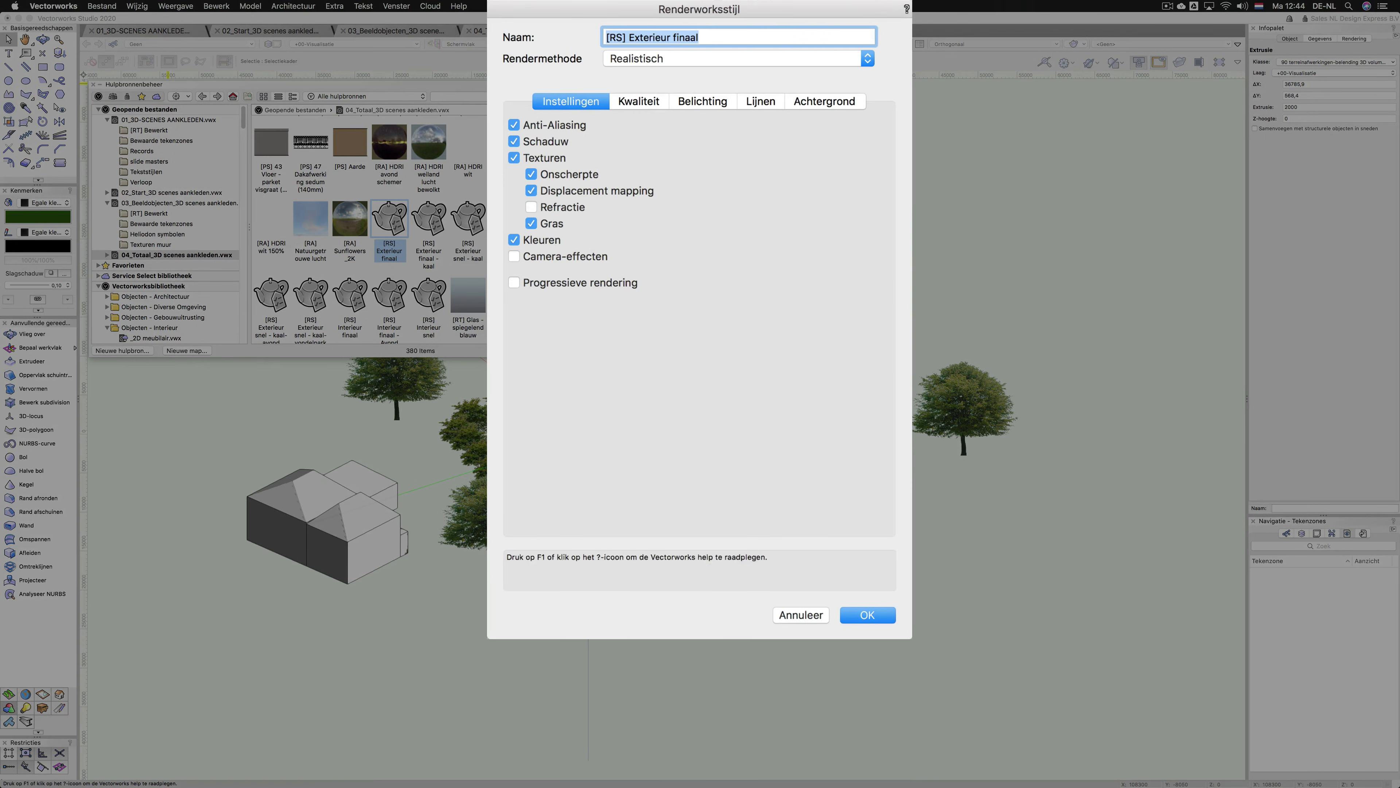
click(814, 102)
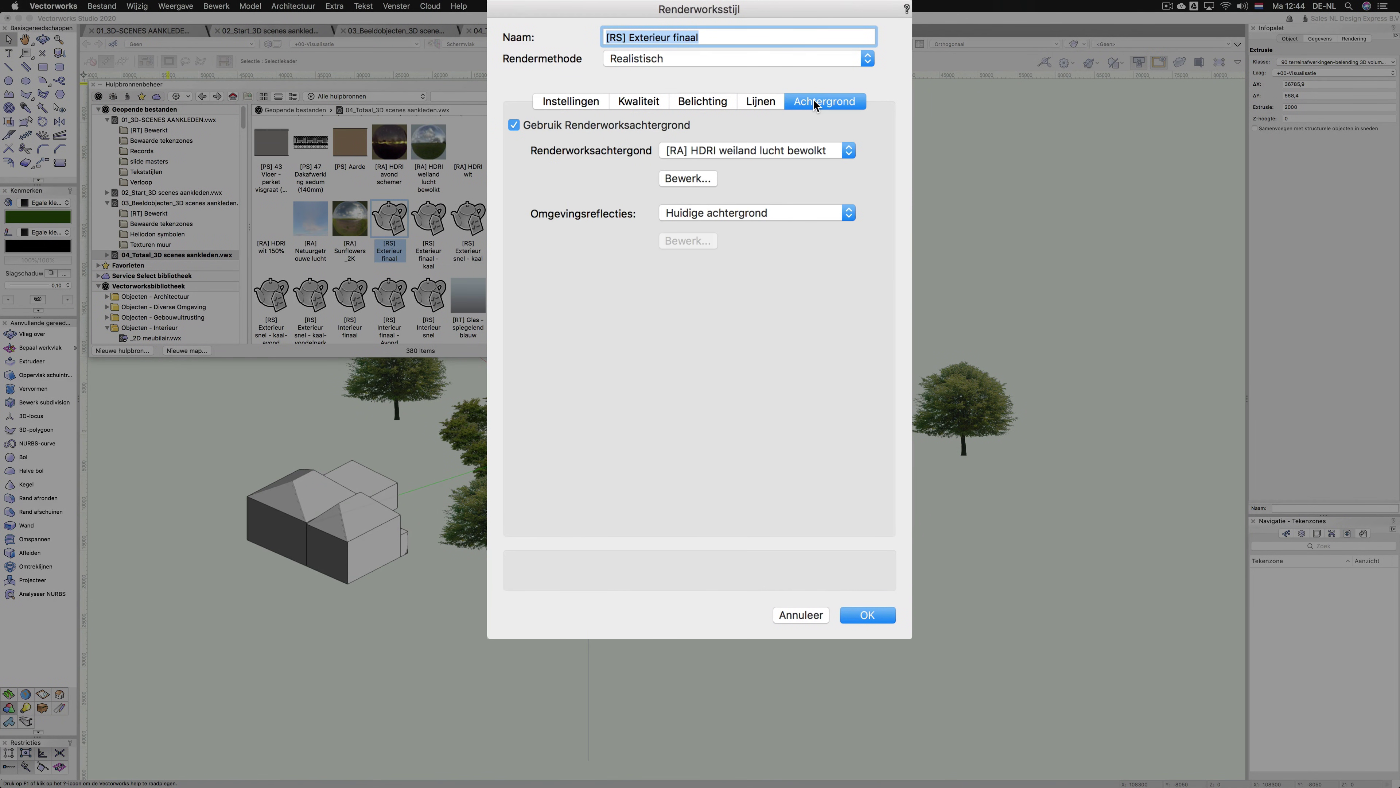
click(774, 155)
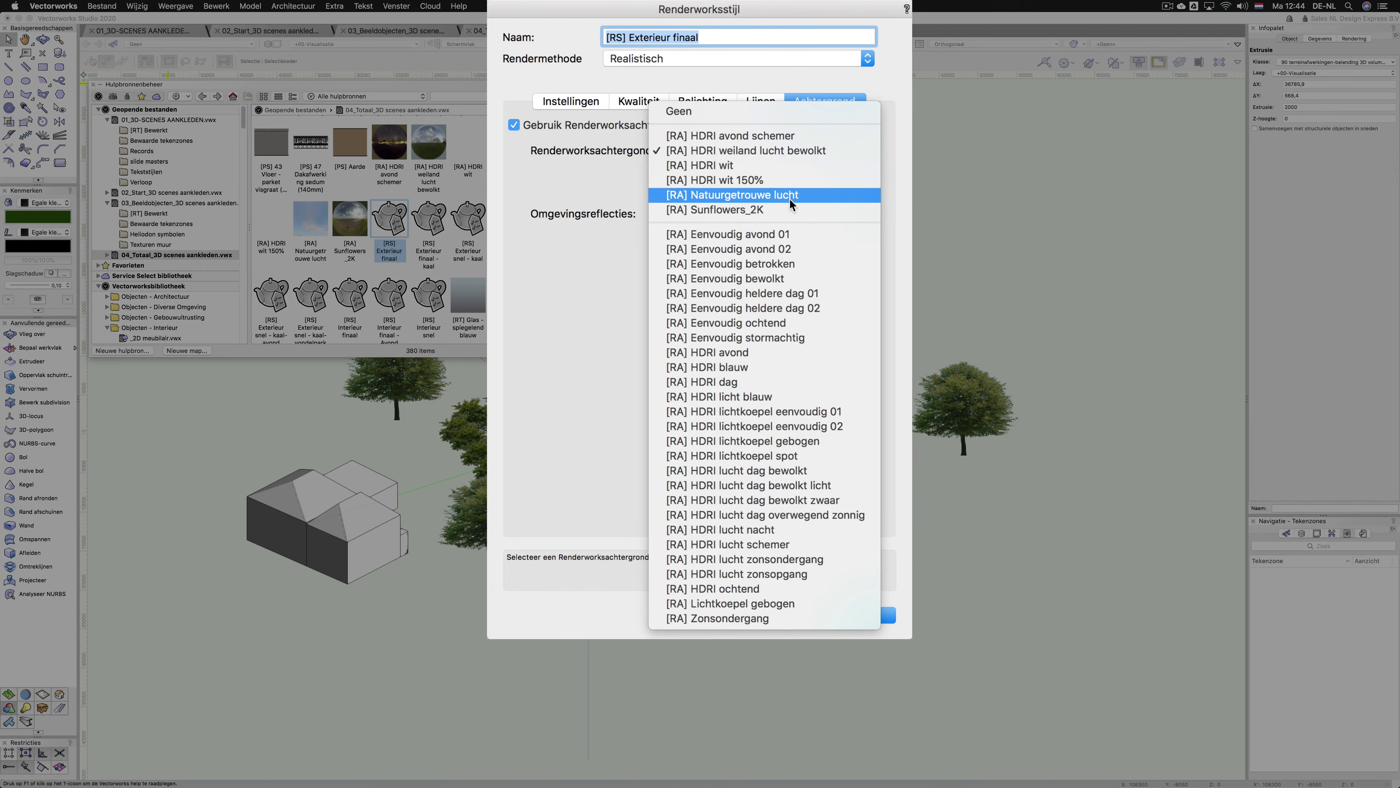
click(800, 155)
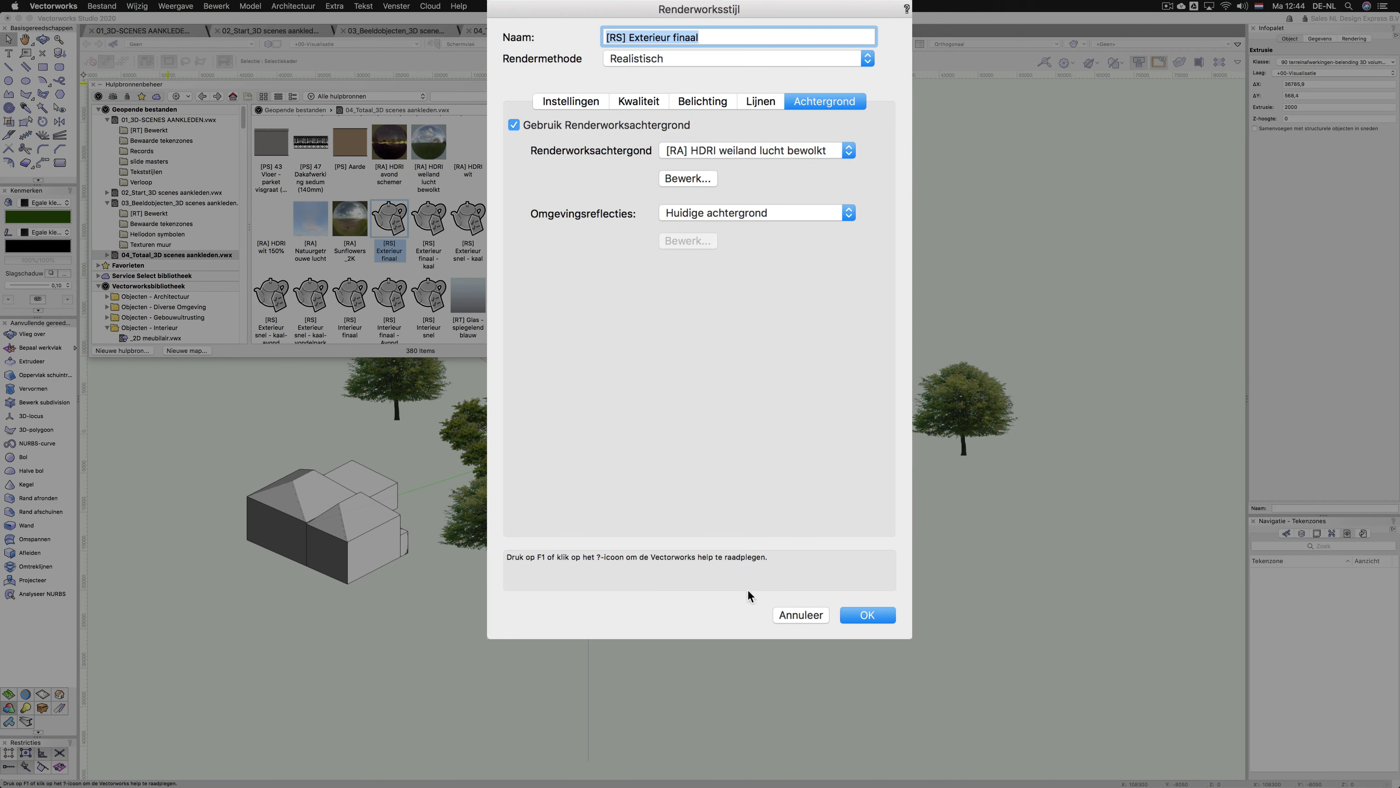
click(803, 615)
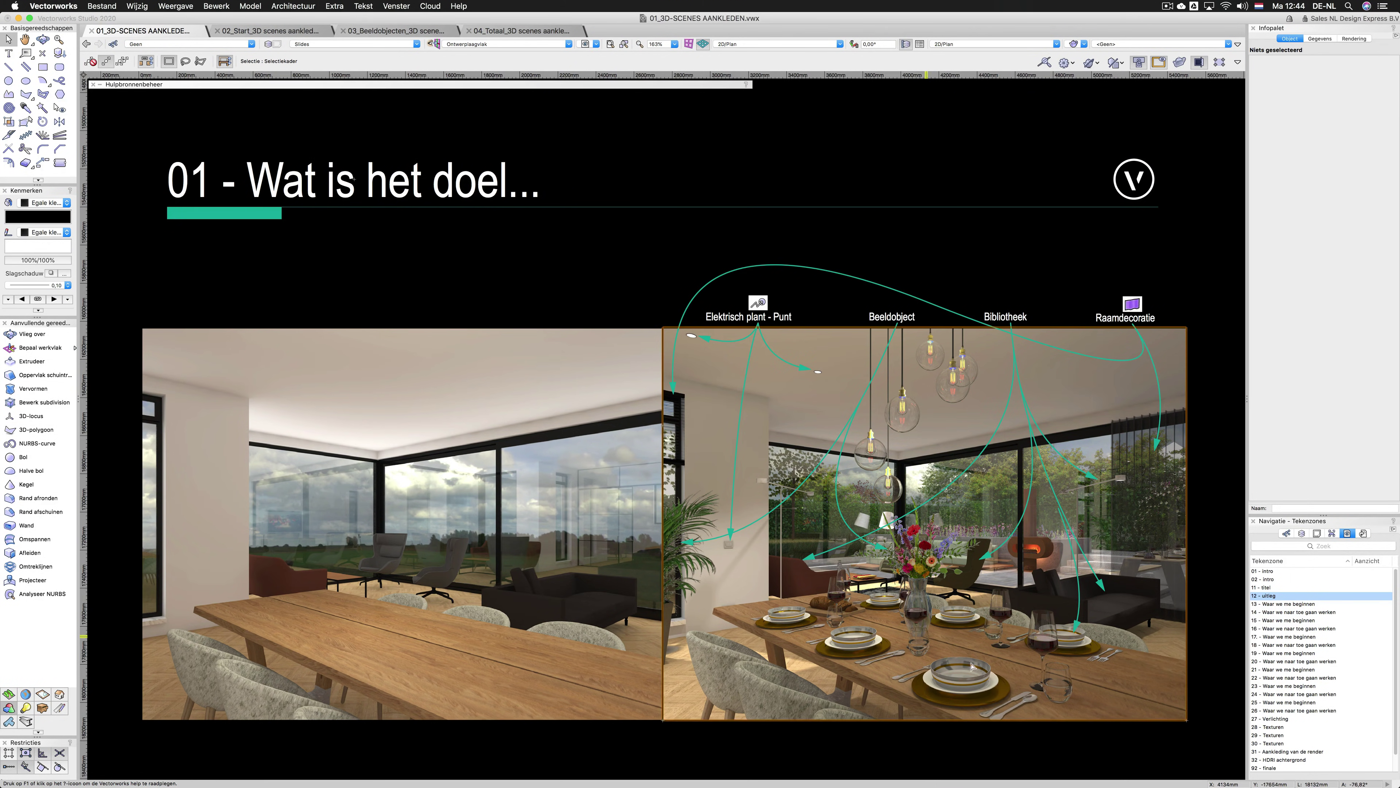
Step: In 01_3D-SCENES AANKLEDEN.vwx, show the "Waar we naar toe gaan werken" saved views 14, 16, 18 and 20 one after another
double_click(1375, 614)
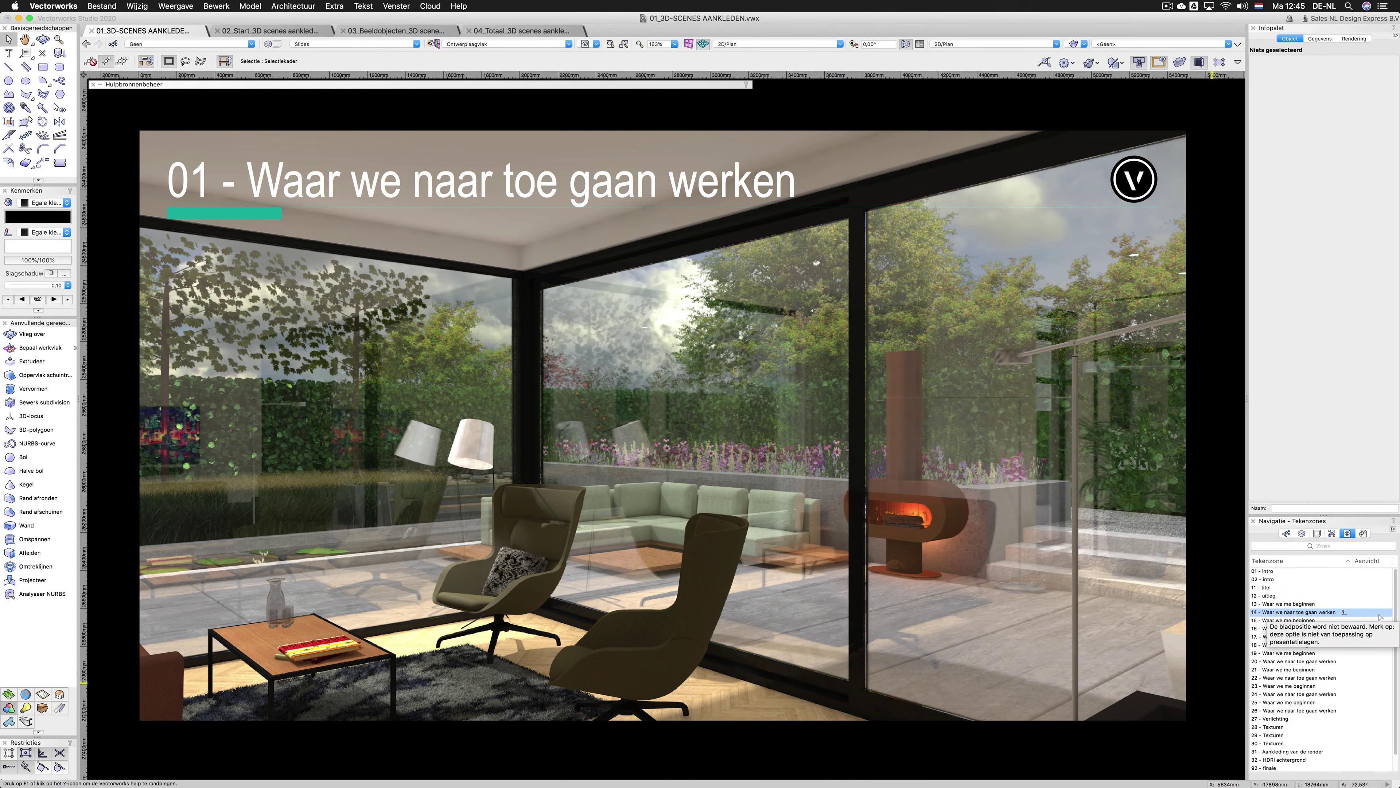
double_click(1379, 628)
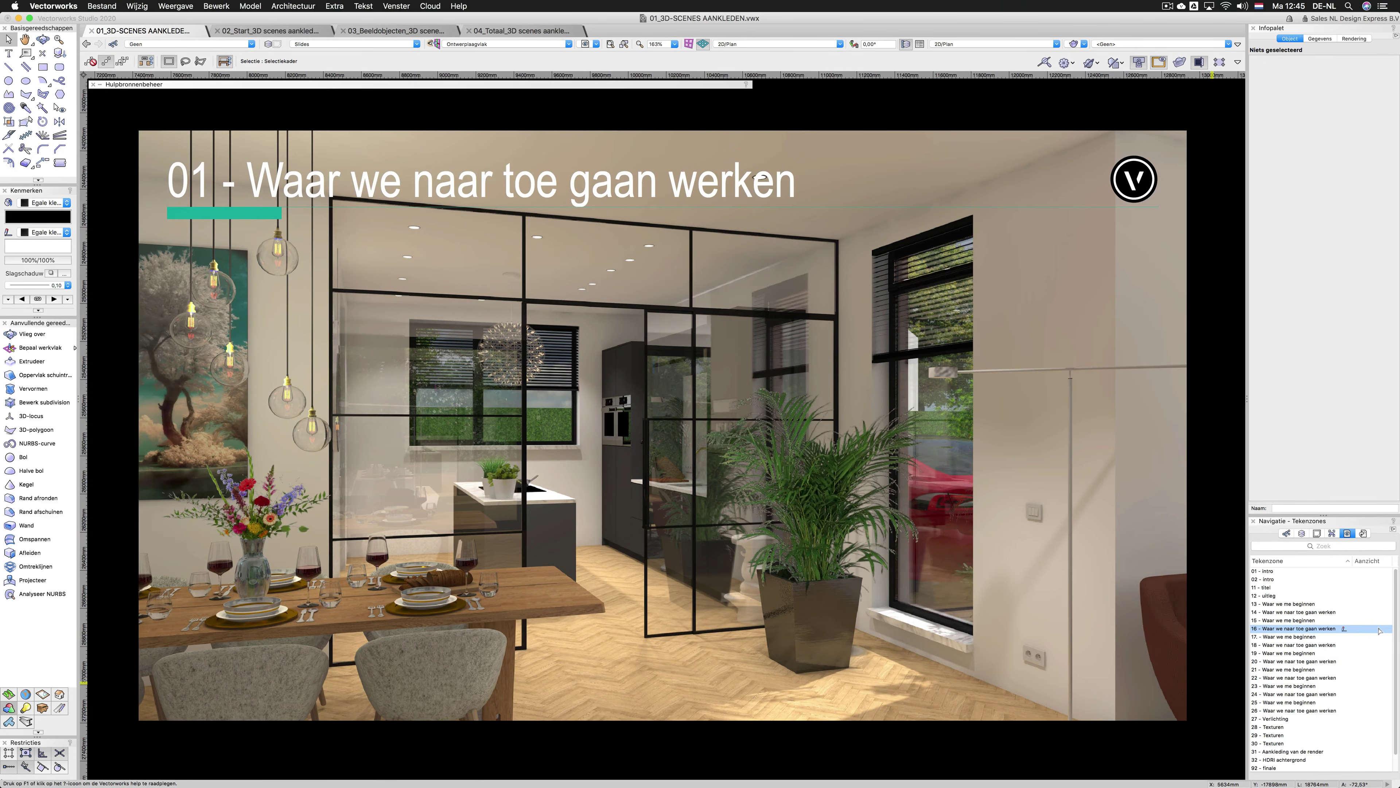
double_click(1378, 645)
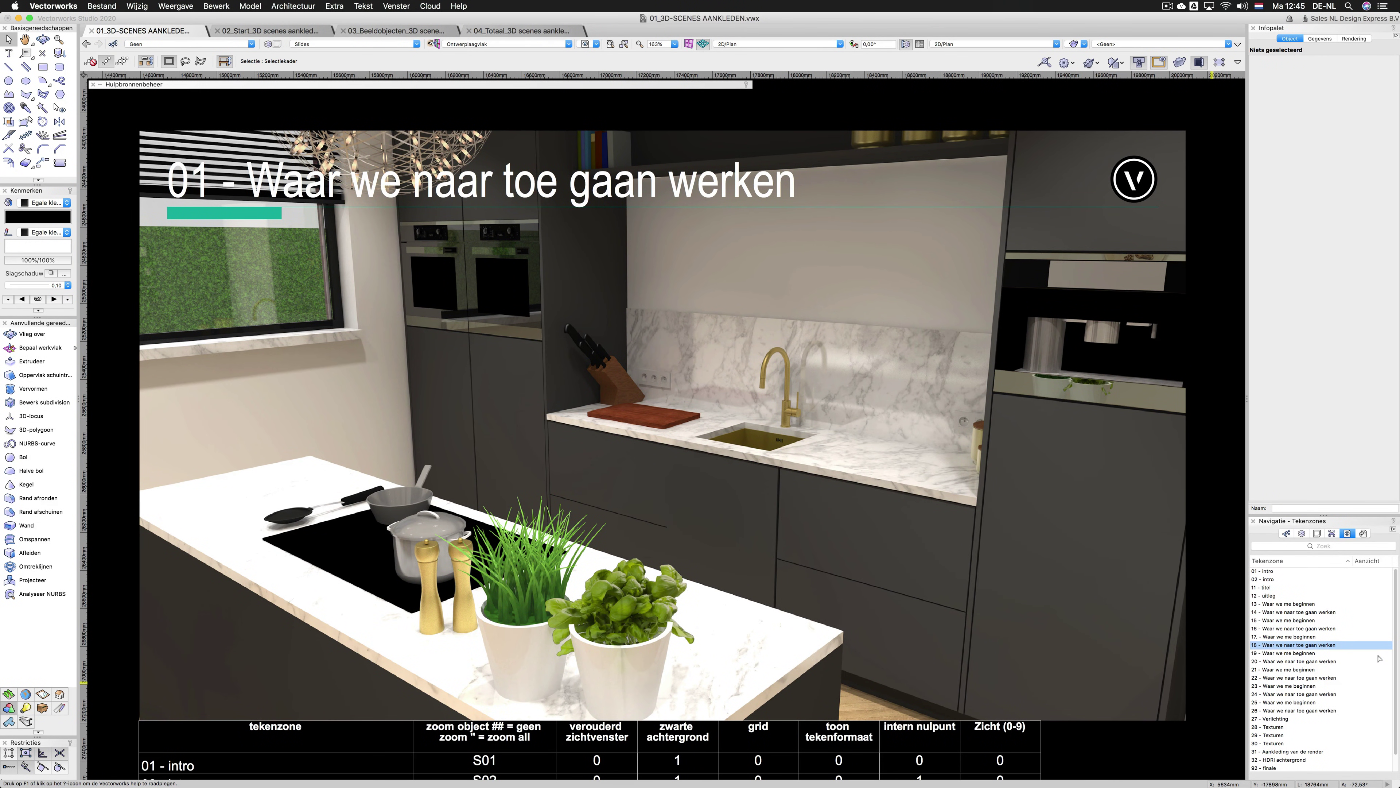
double_click(1380, 661)
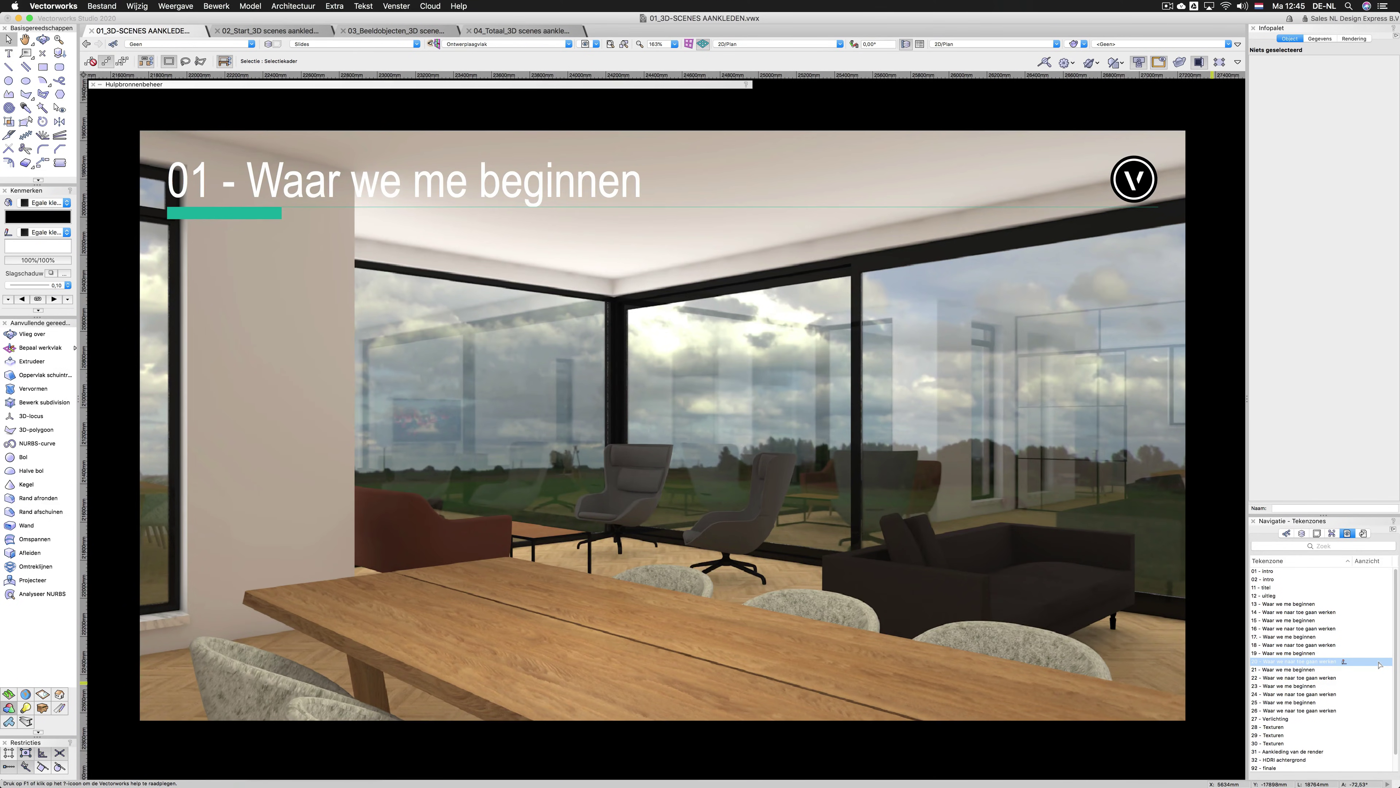